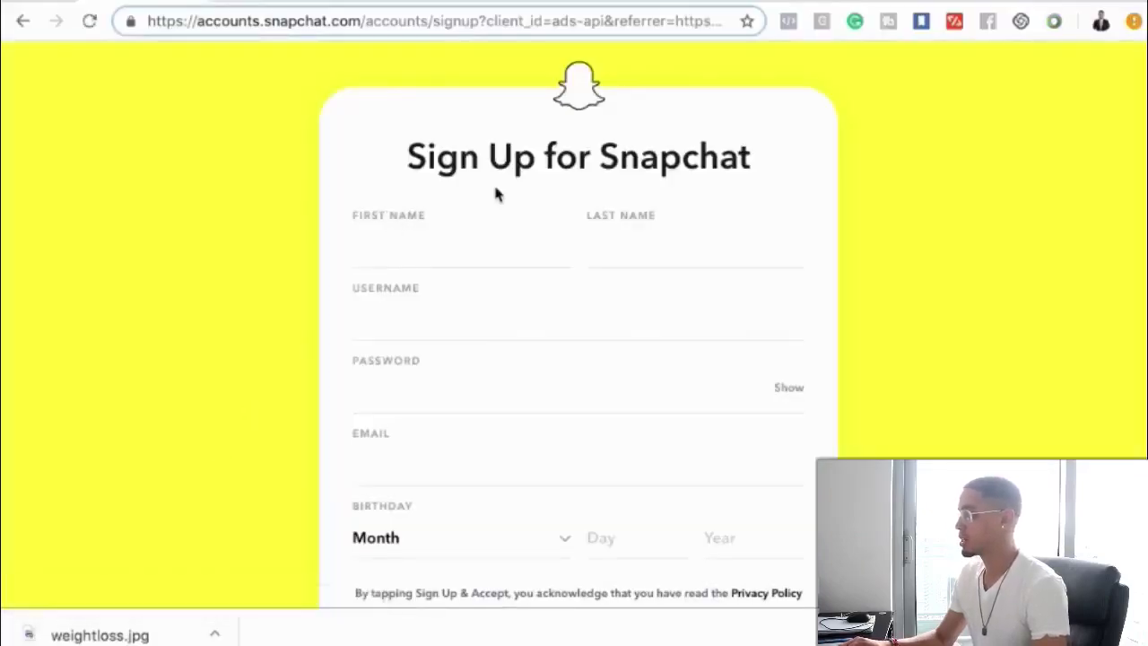
# - Enter the first and last name, replacing a taken username with an available one
pyautogui.scroll(-2, 441, 243)
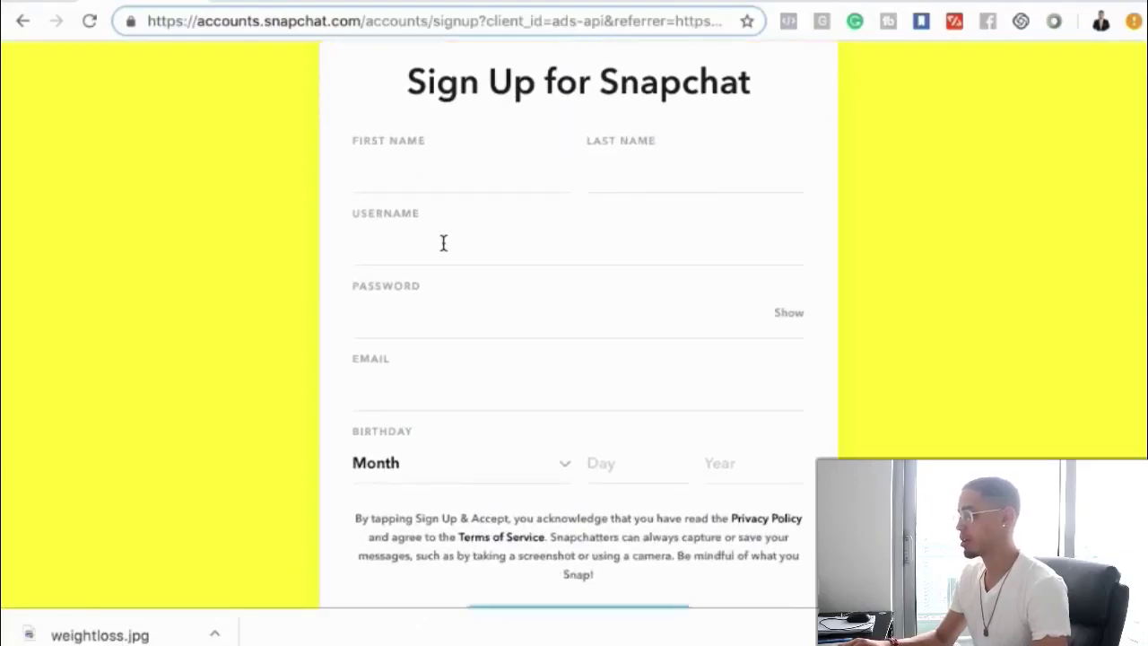
pyautogui.scroll(1, 431, 247)
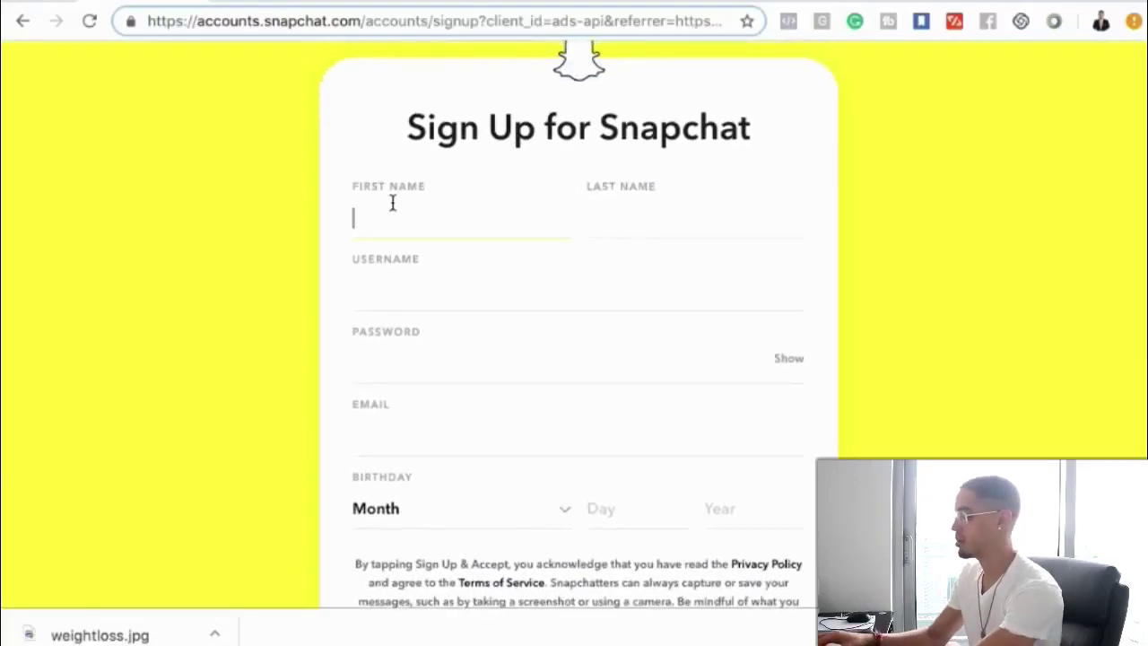
pyautogui.write('Eric')
pyautogui.click(643, 226)
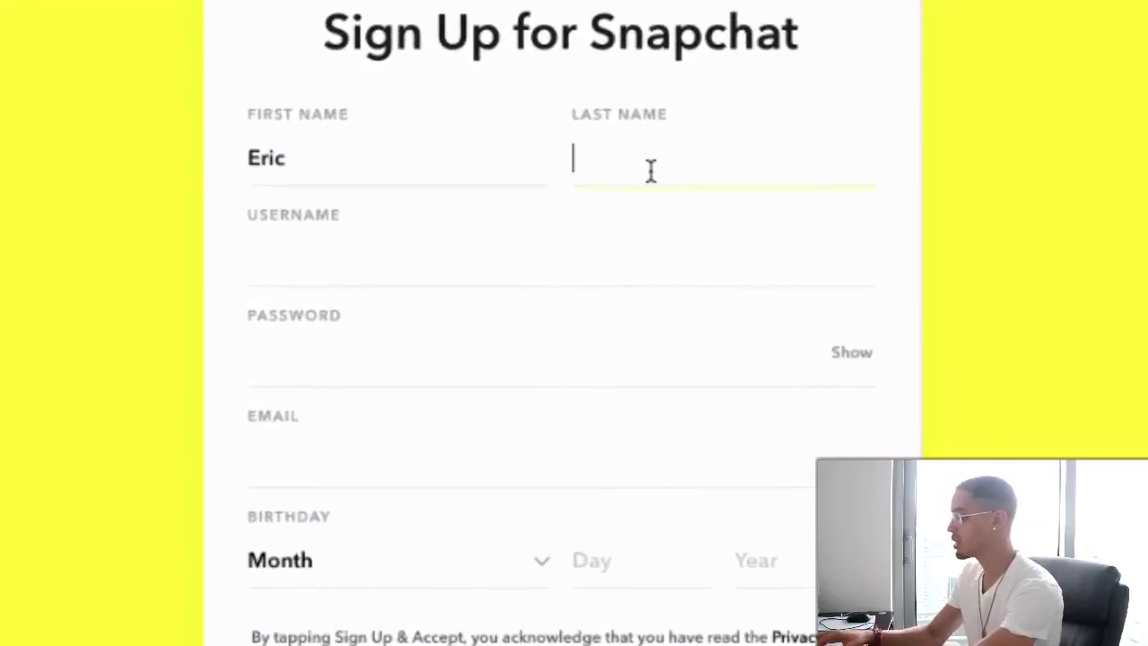
pyautogui.write('Ellis')
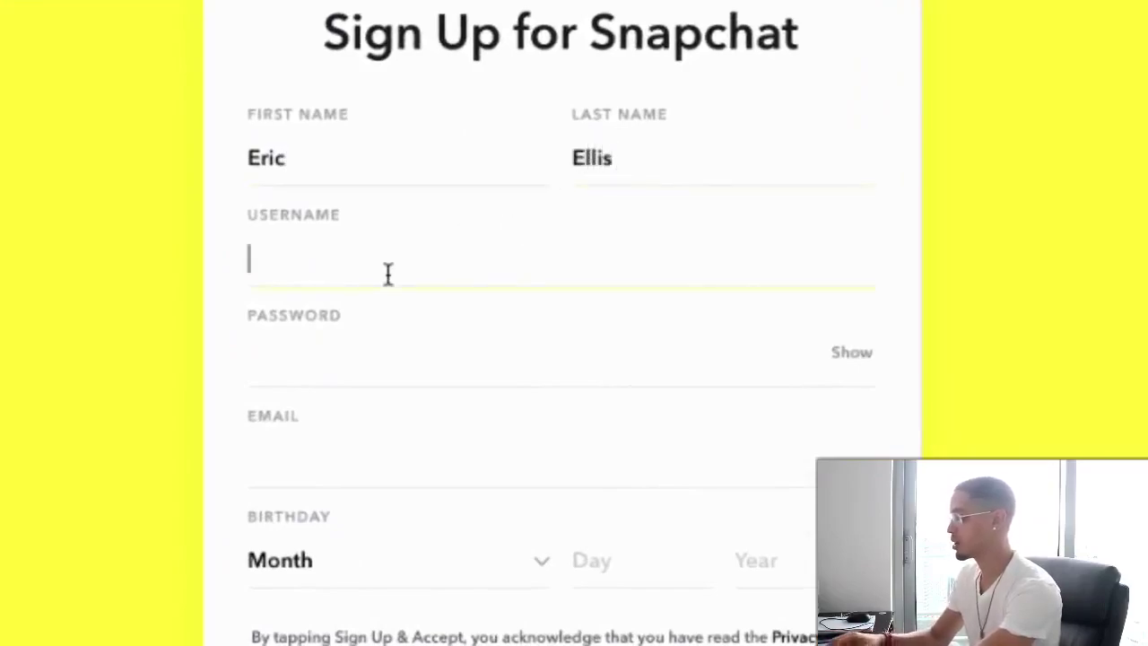
pyautogui.write('Testing')
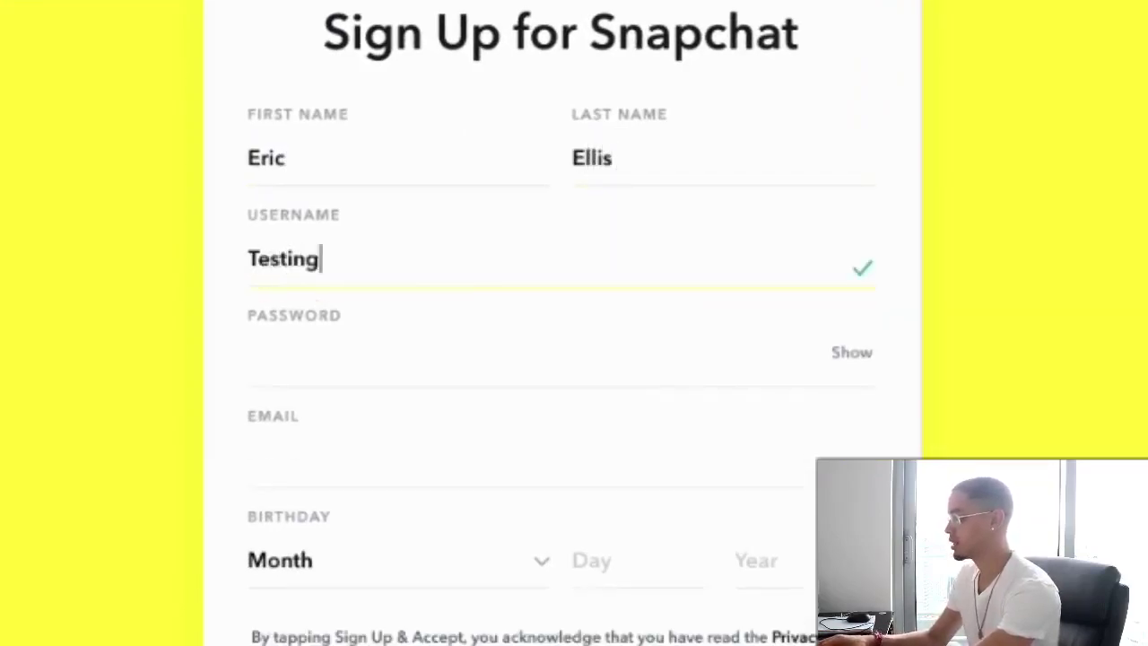
pyautogui.write('1234')
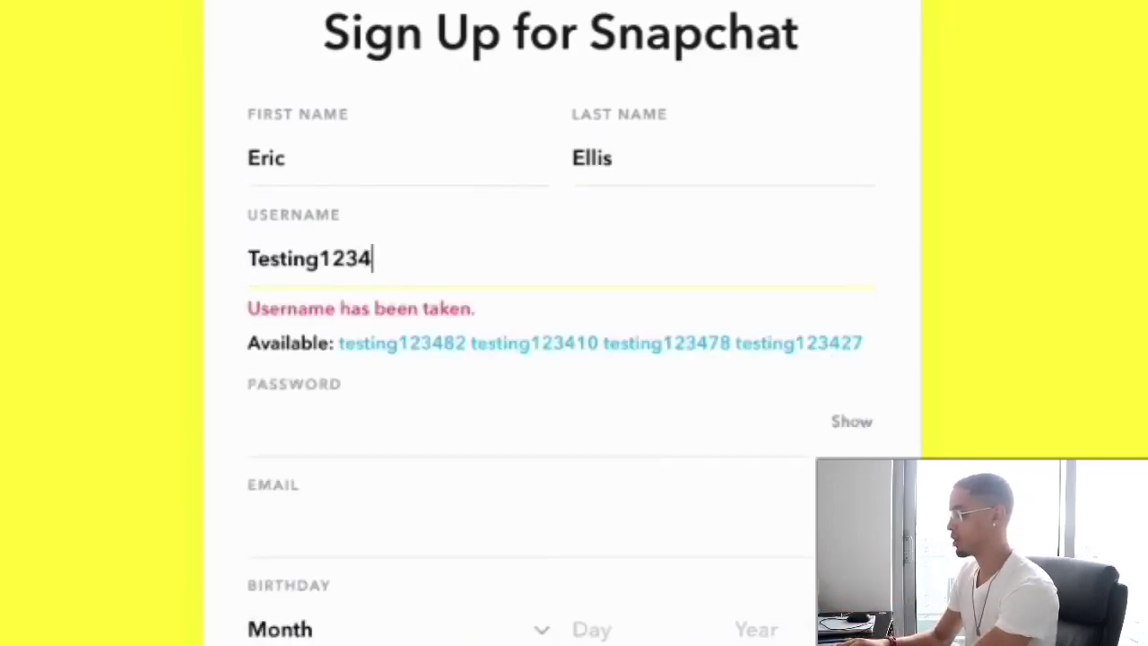
pyautogui.write('4321')
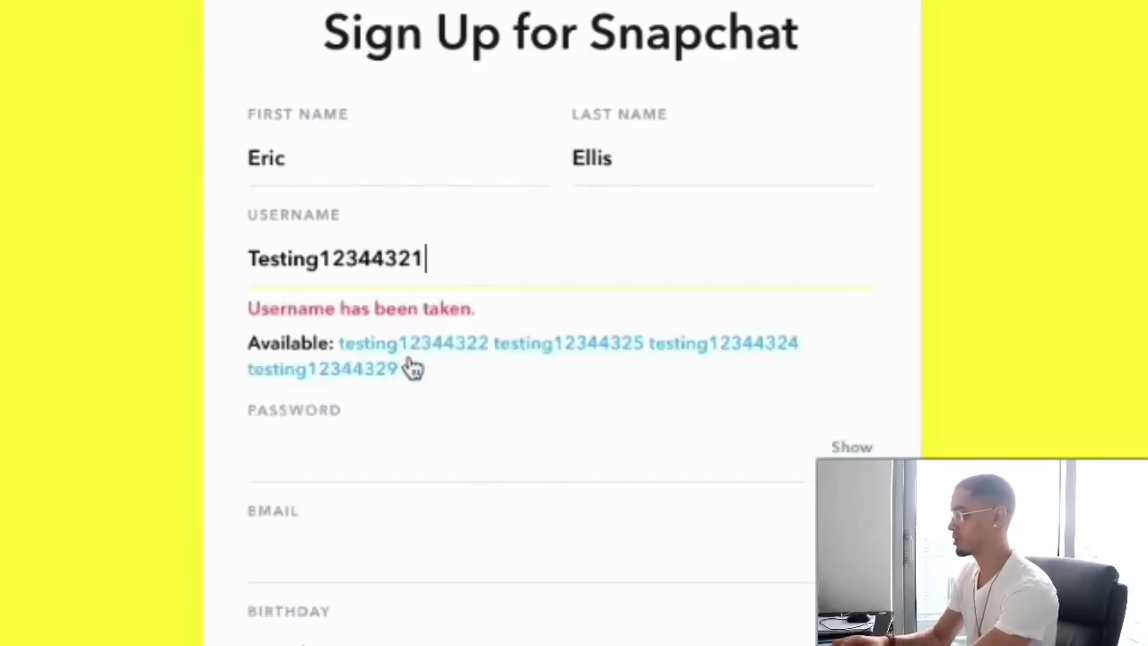
pyautogui.press('BackSpace')
pyautogui.press('BackSpace')
pyautogui.press('BackSpace')
pyautogui.press('BackSpace')
pyautogui.press('BackSpace')
pyautogui.press('BackSpace')
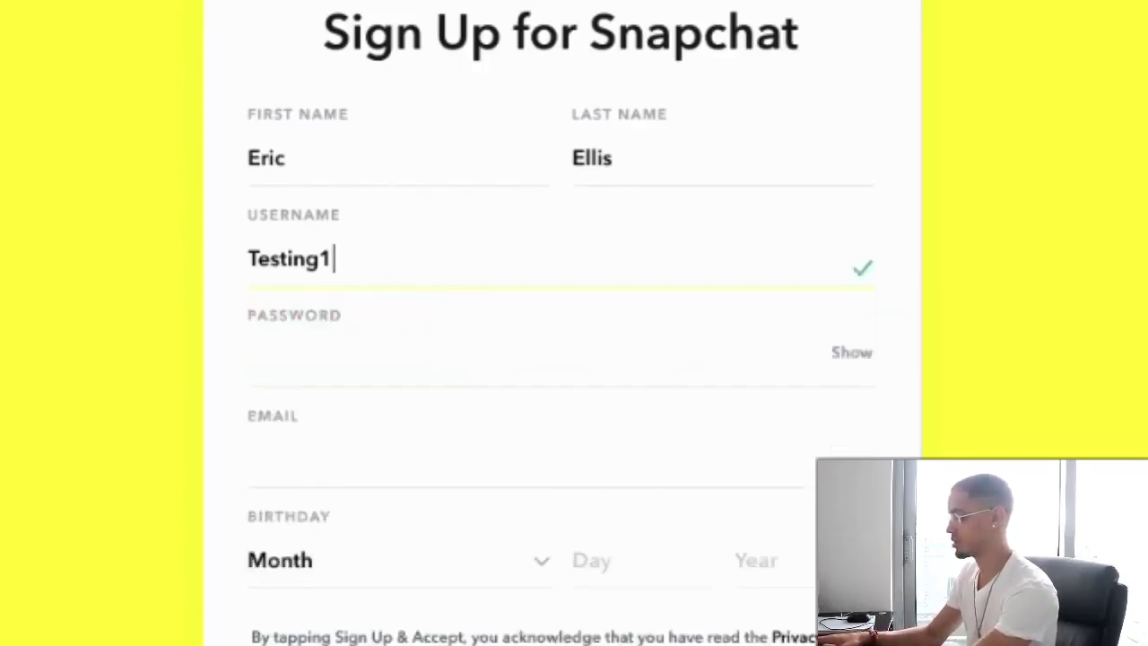
pyautogui.write('bem')
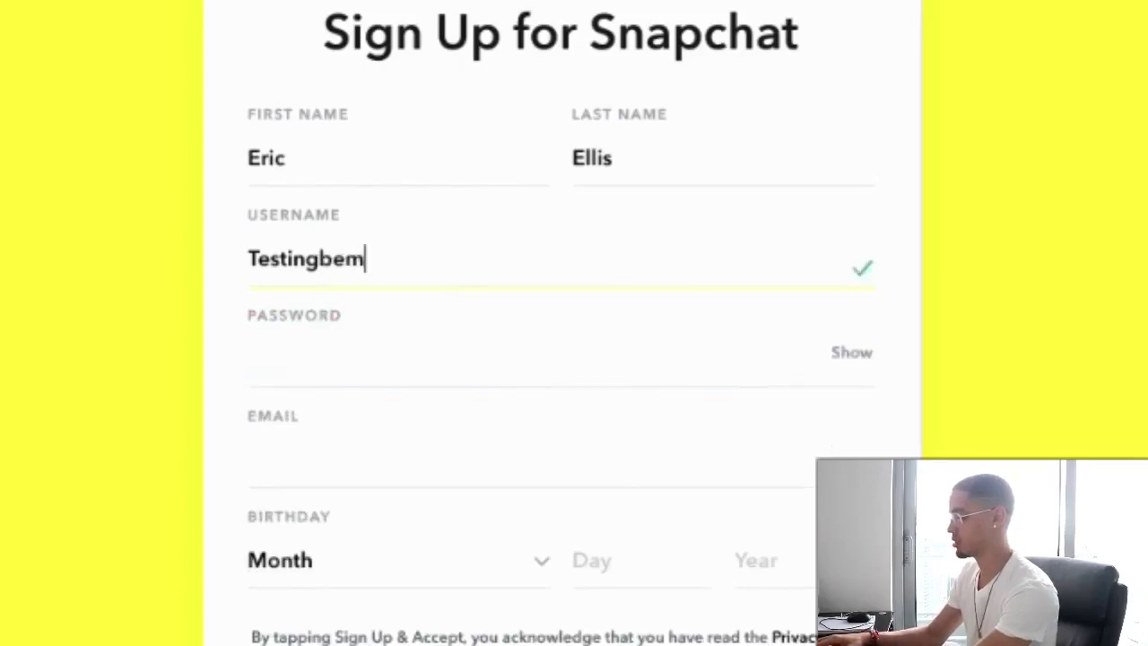
pyautogui.write('z')
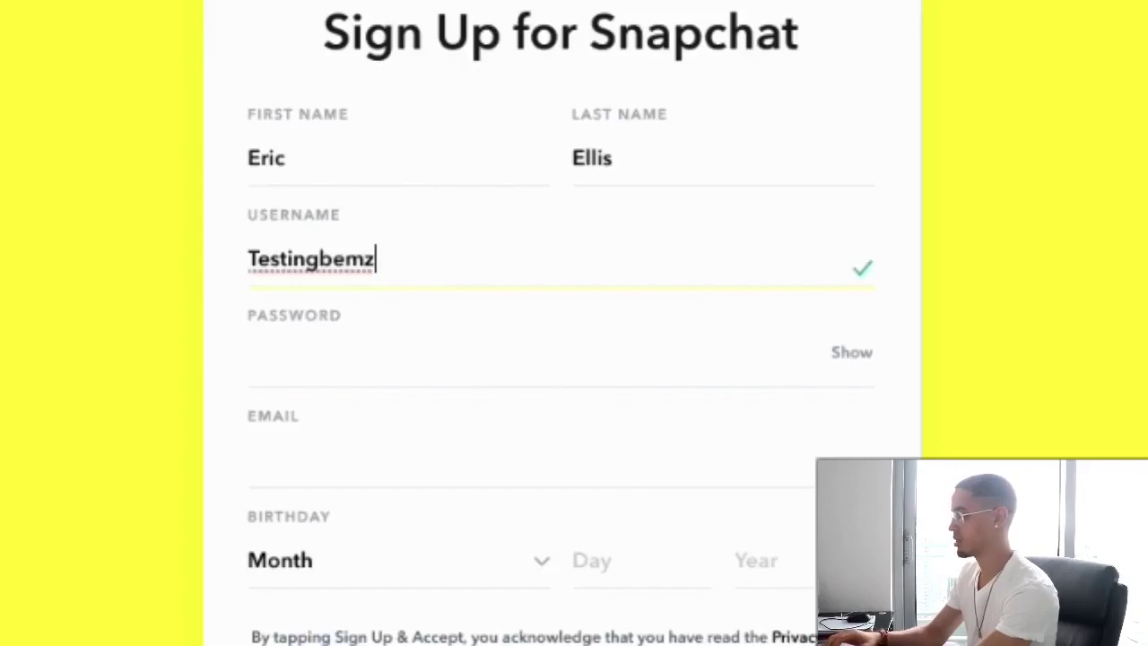
# - Enter the account password and the e-mail address
pyautogui.click(344, 331)
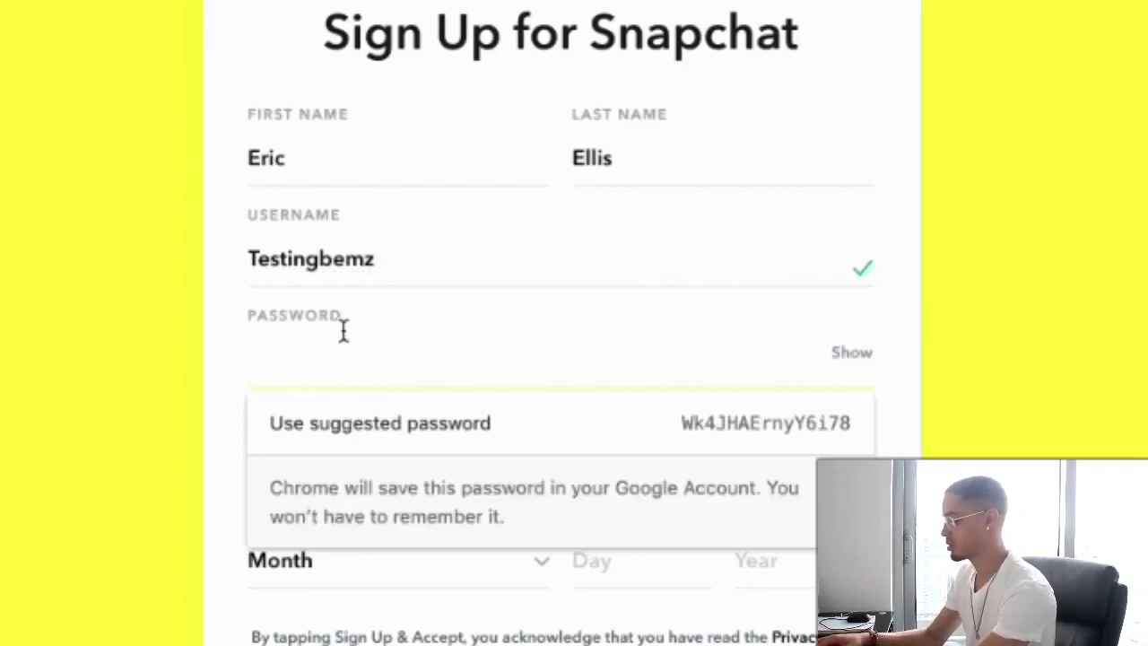
pyautogui.write('•••••••')
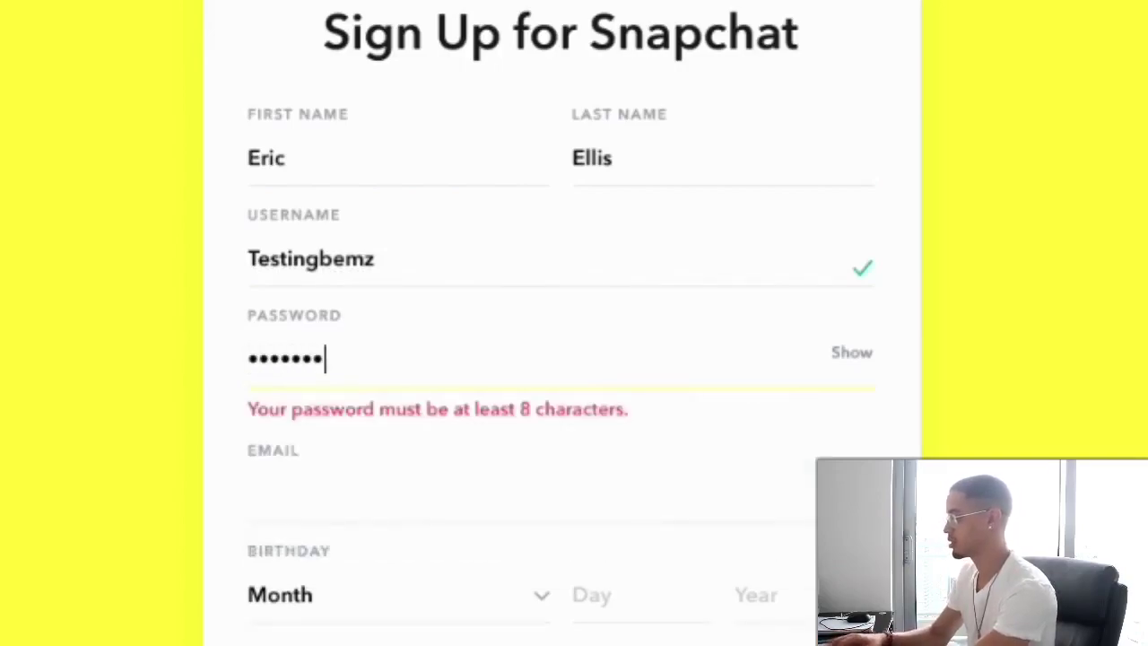
pyautogui.write('•••')
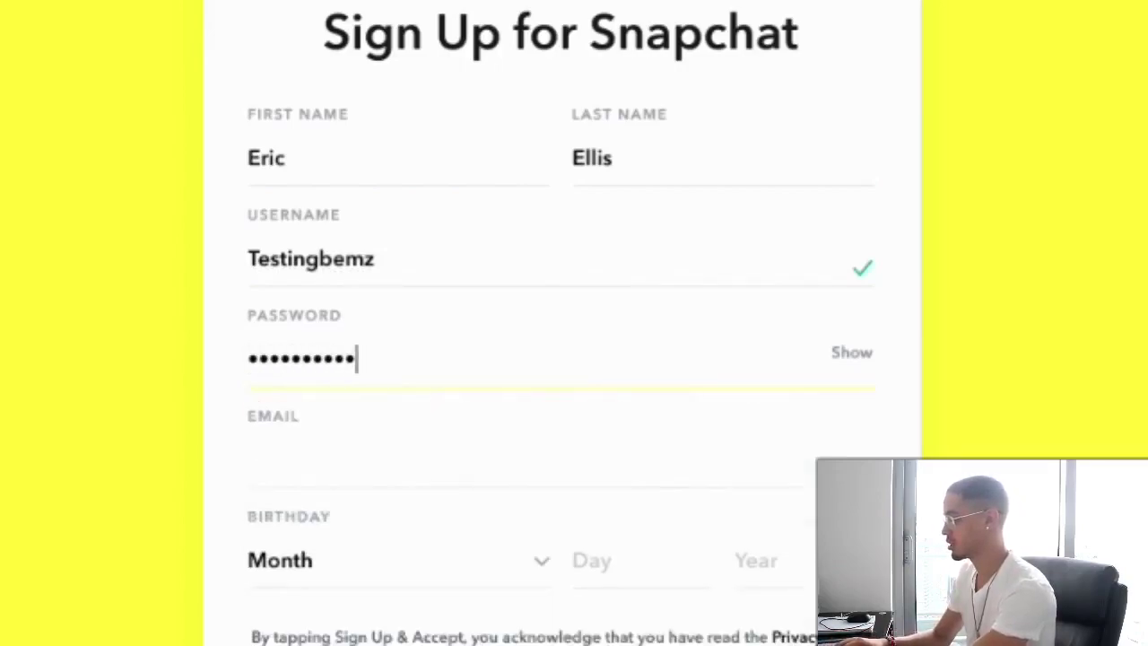
pyautogui.click(413, 436)
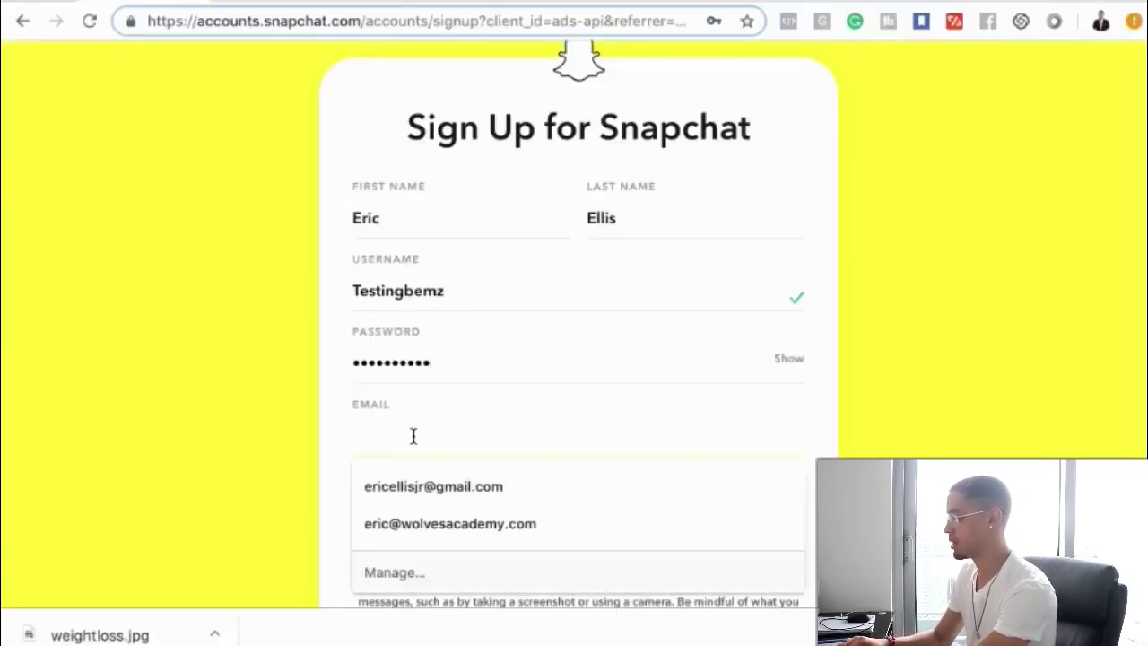
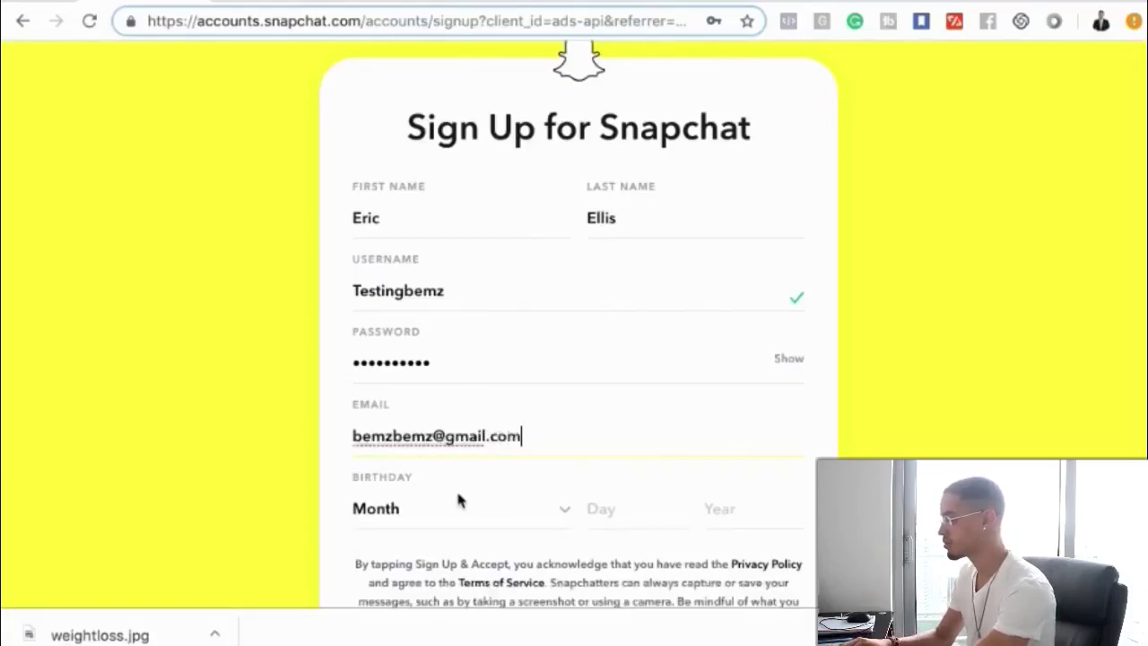
# - Set the birthday to February with year 1994 and submit the sign-up form
pyautogui.scroll(-1, 457, 501)
pyautogui.scroll(1, 457, 493)
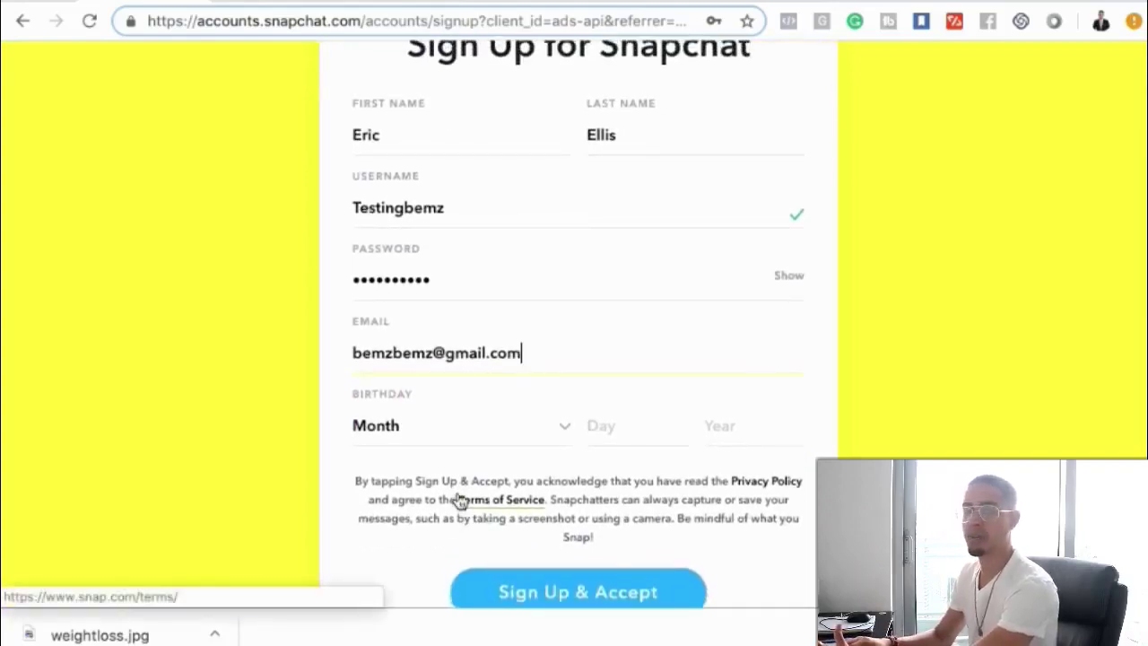
pyautogui.scroll(-1, 458, 501)
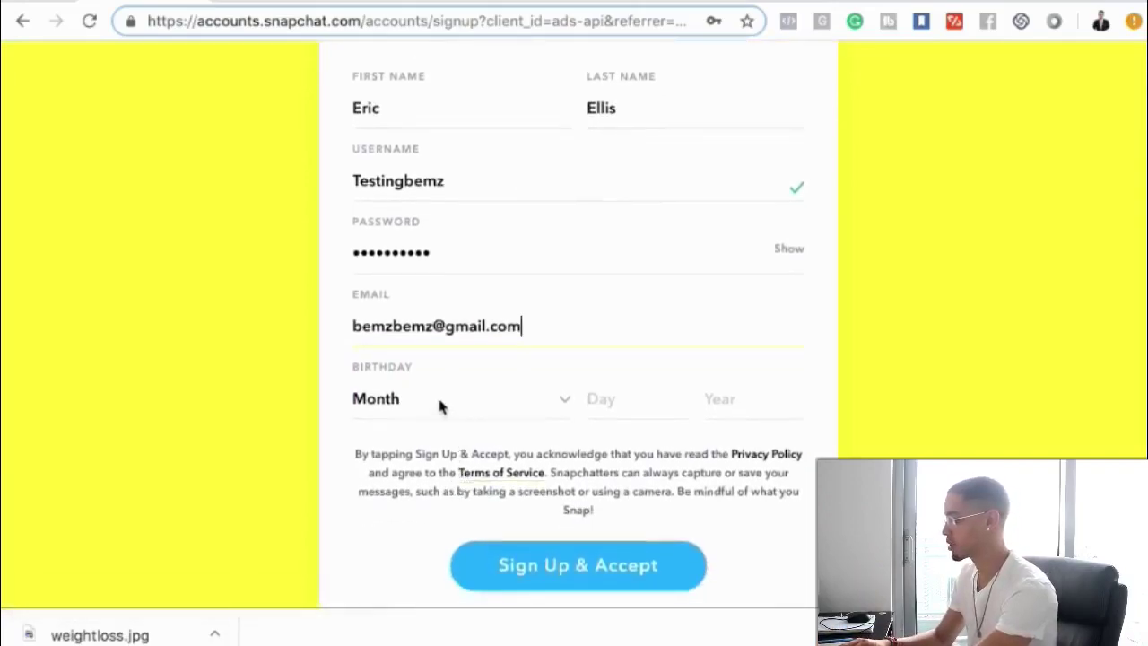
pyautogui.click(437, 397)
pyautogui.click(442, 421)
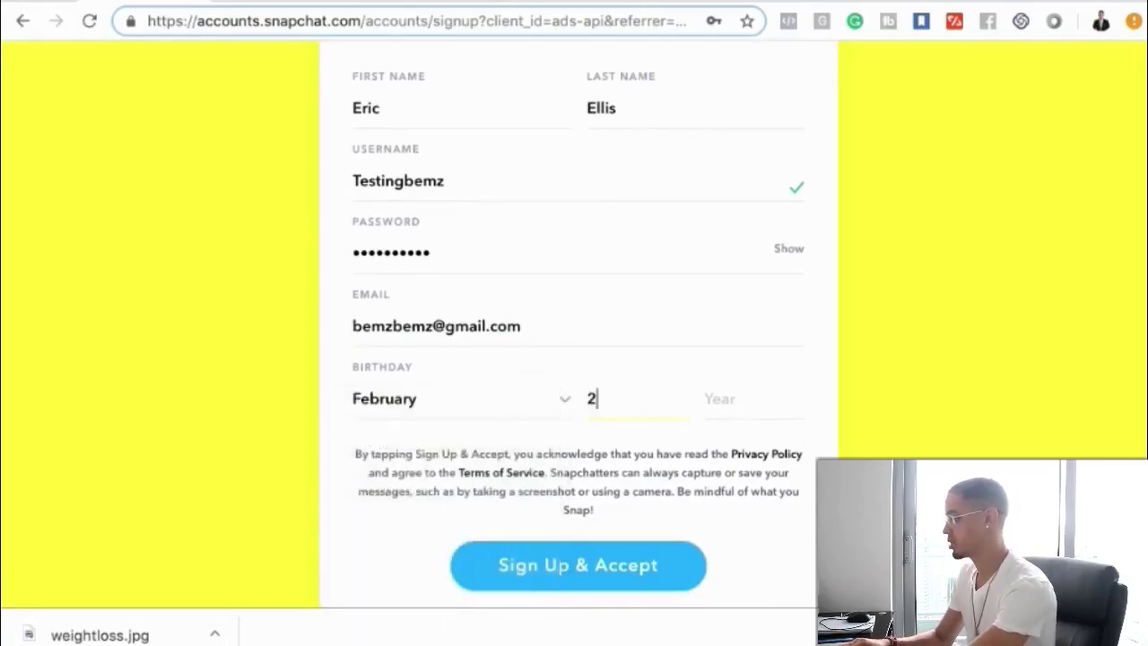
pyautogui.write('1994')
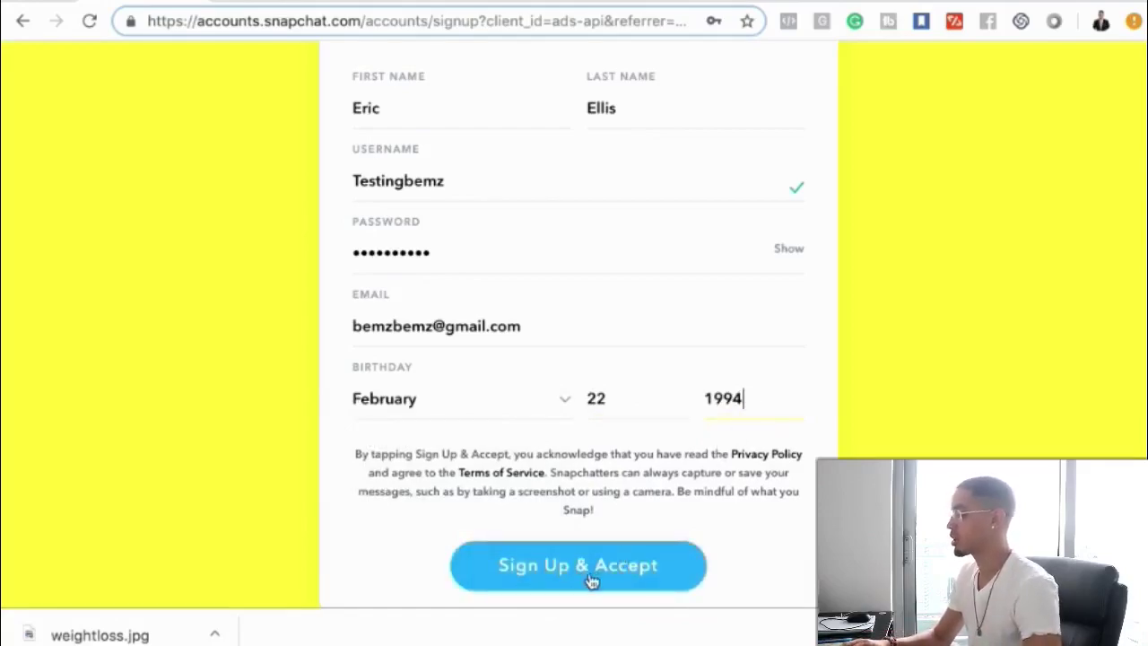
pyautogui.click(590, 575)
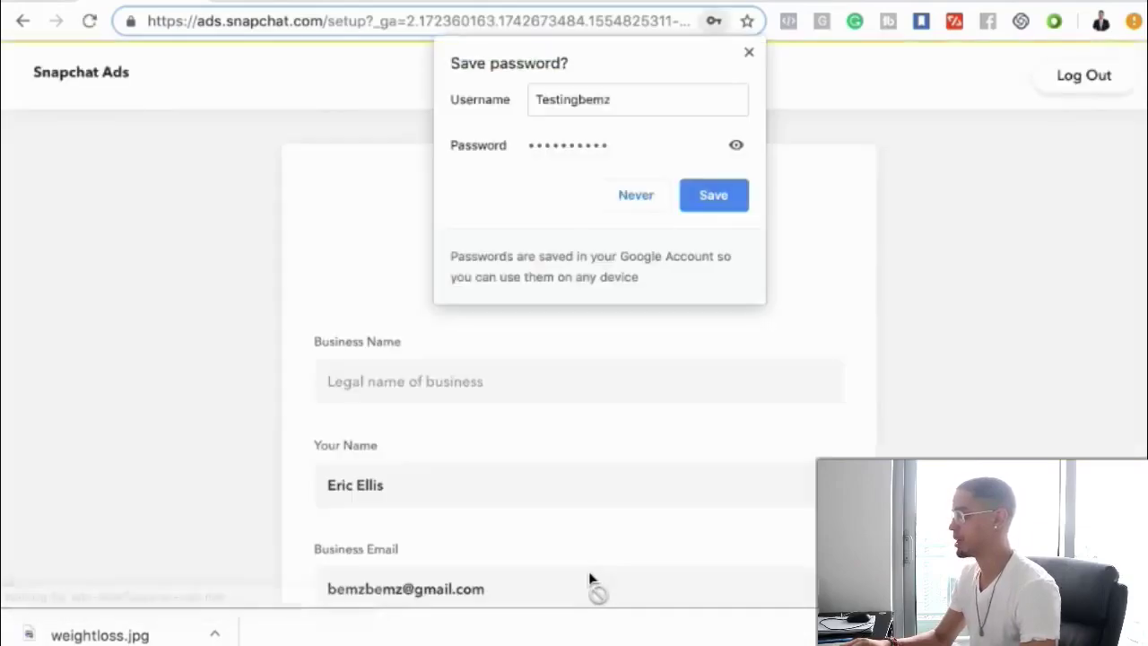
# - Enter the business name and continue with United States, America/New York timezone and USD
pyautogui.click(750, 55)
pyautogui.click(410, 381)
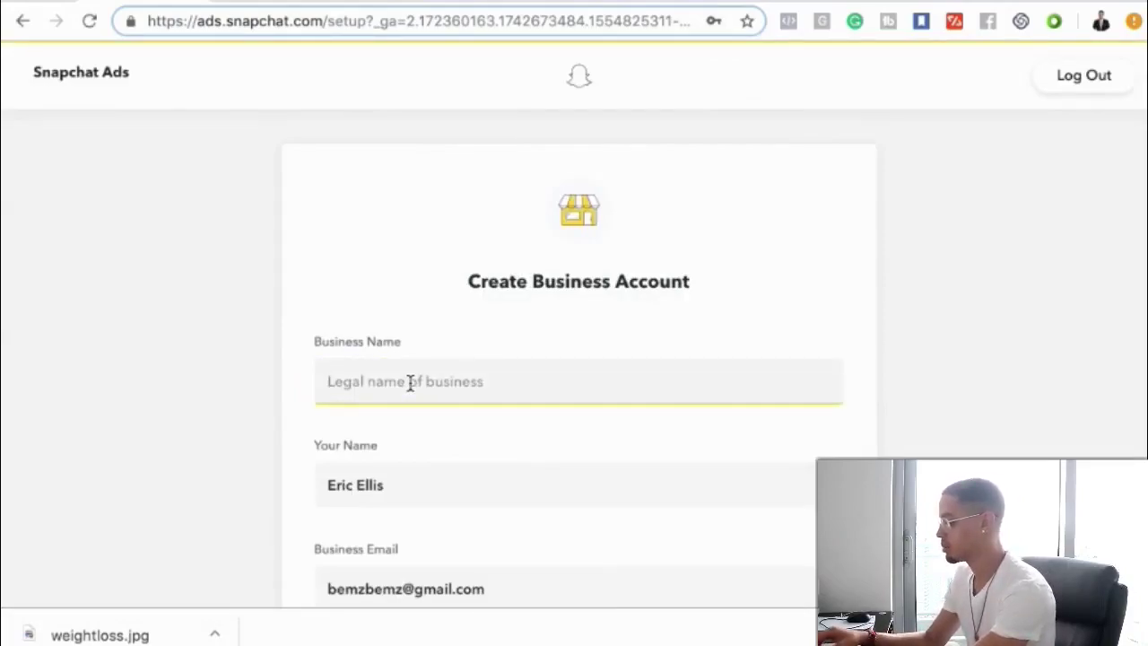
pyautogui.write('Eri')
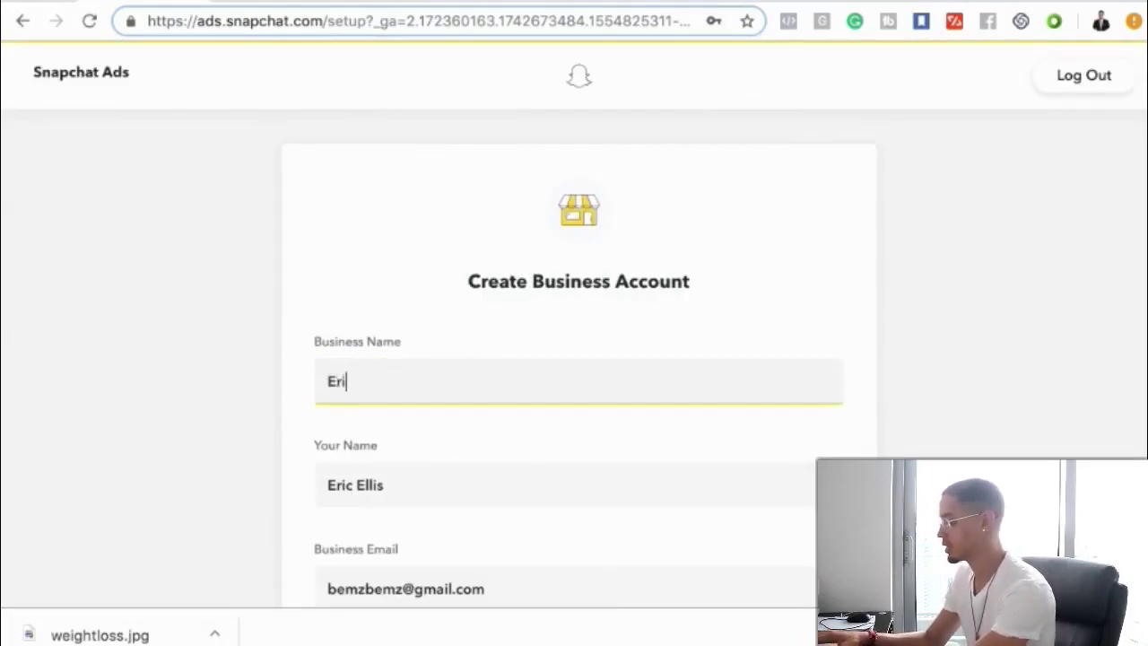
pyautogui.write('cs Business')
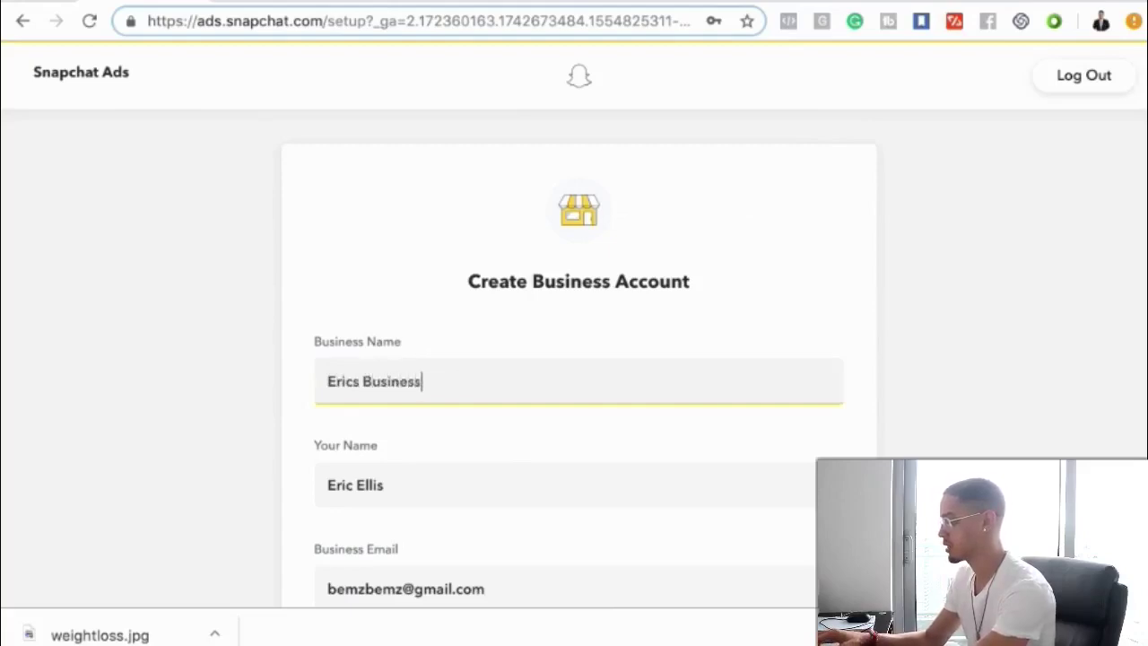
pyautogui.write('s')
pyautogui.press('BackSpace')
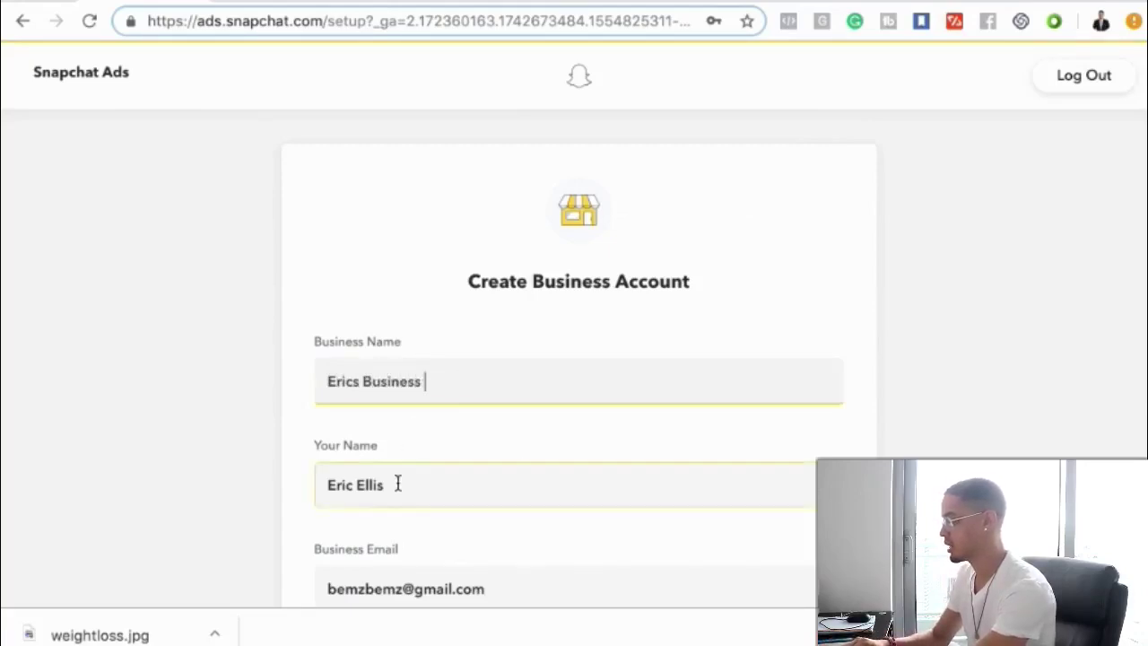
pyautogui.scroll(-8, 399, 486)
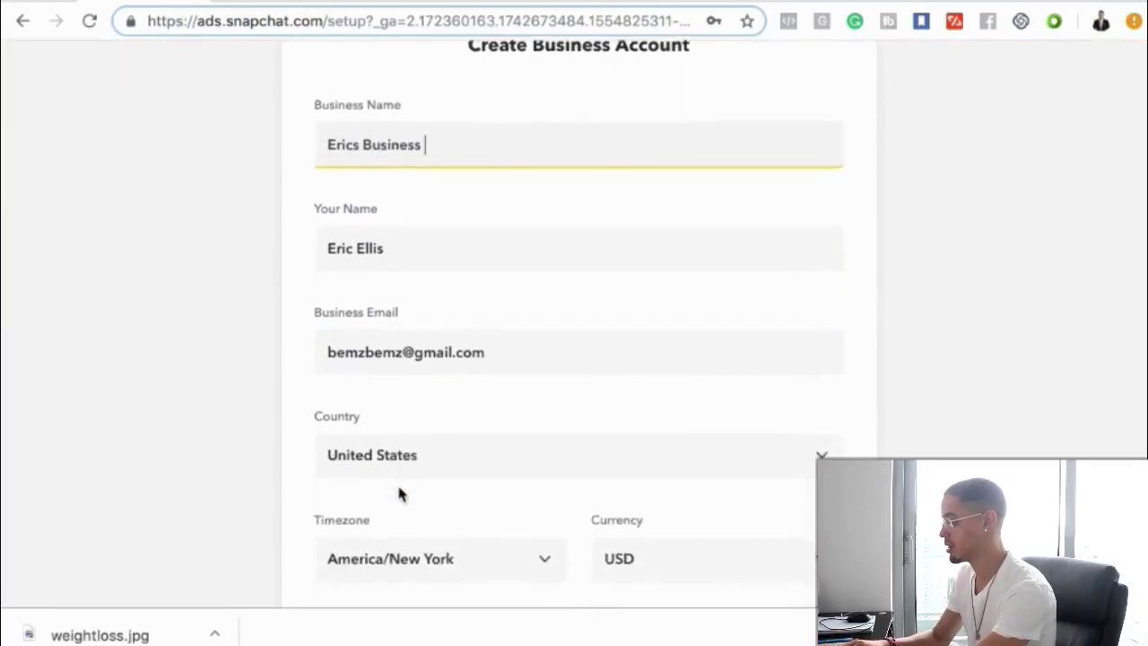
pyautogui.scroll(-1, 399, 488)
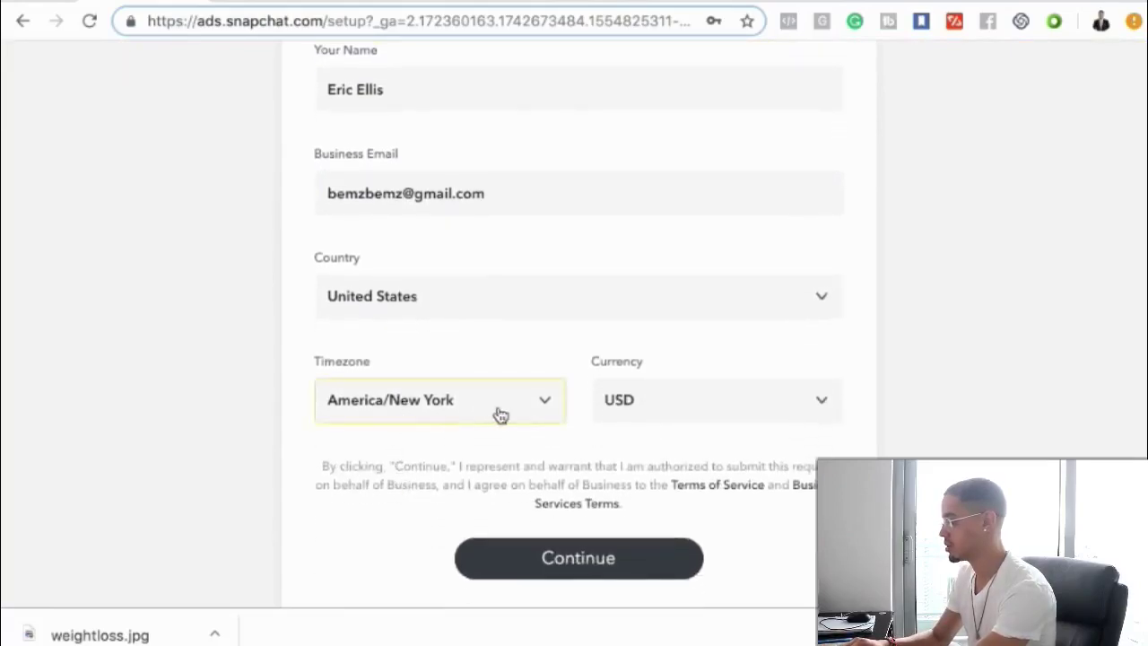
pyautogui.click(574, 572)
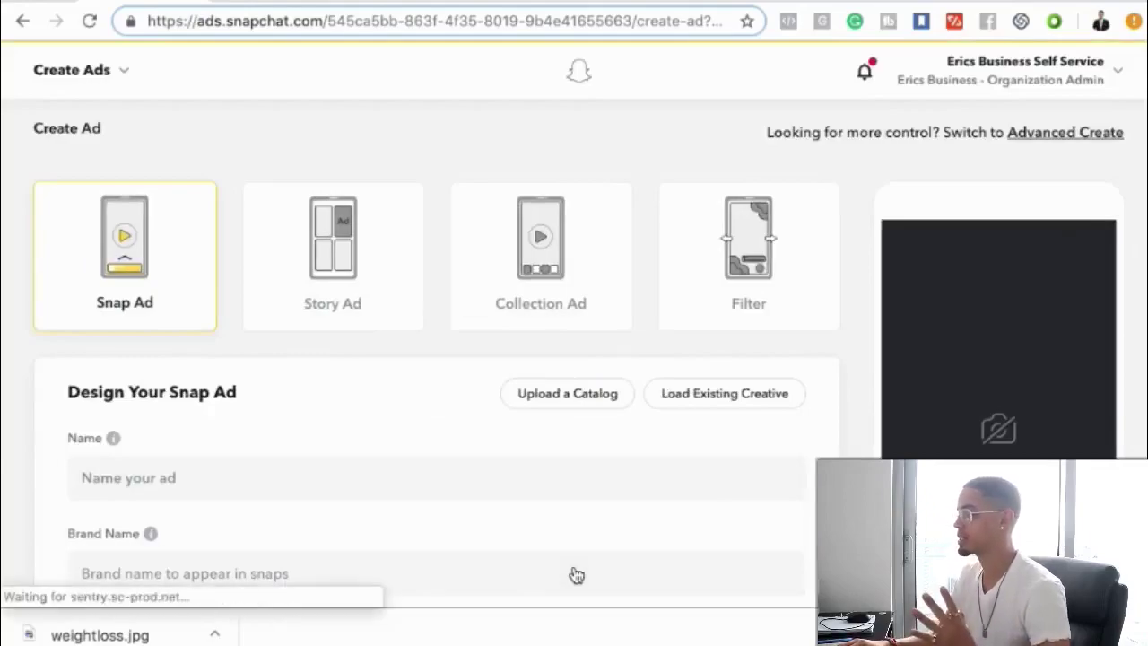
pyautogui.moveTo(181, 314)
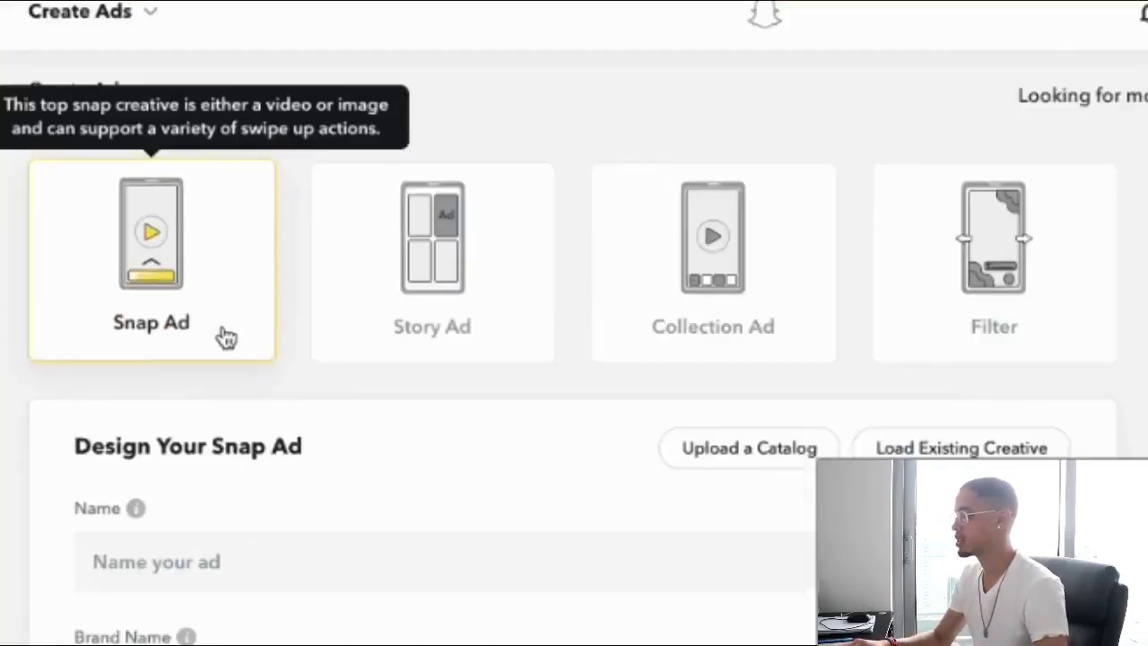
pyautogui.moveTo(709, 335)
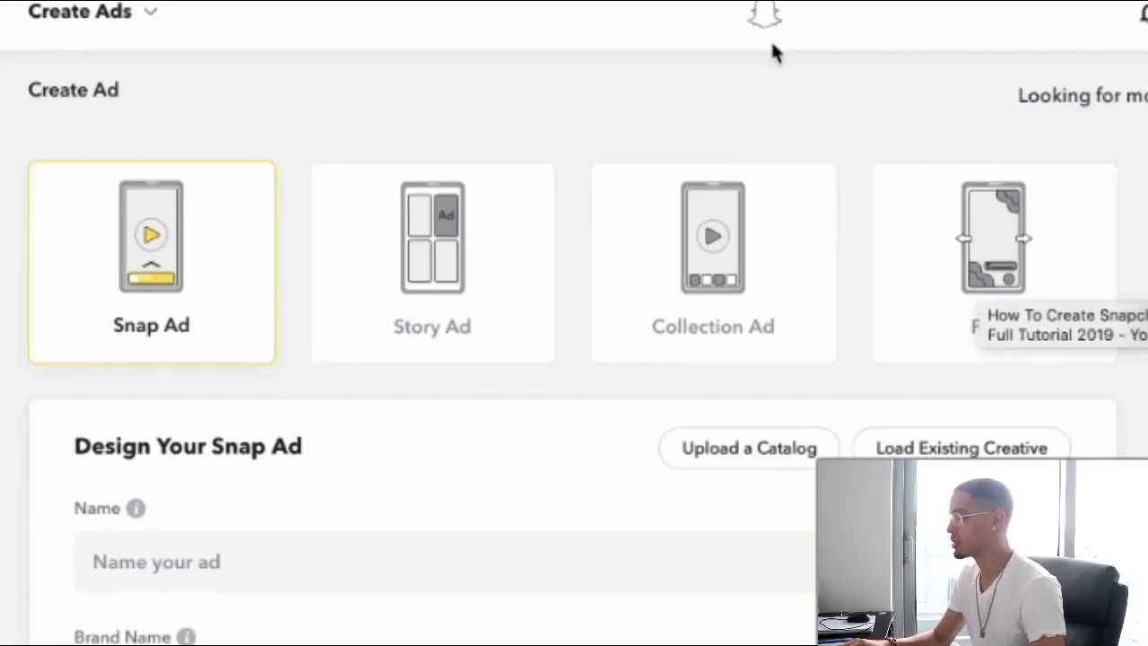
pyautogui.moveTo(167, 334)
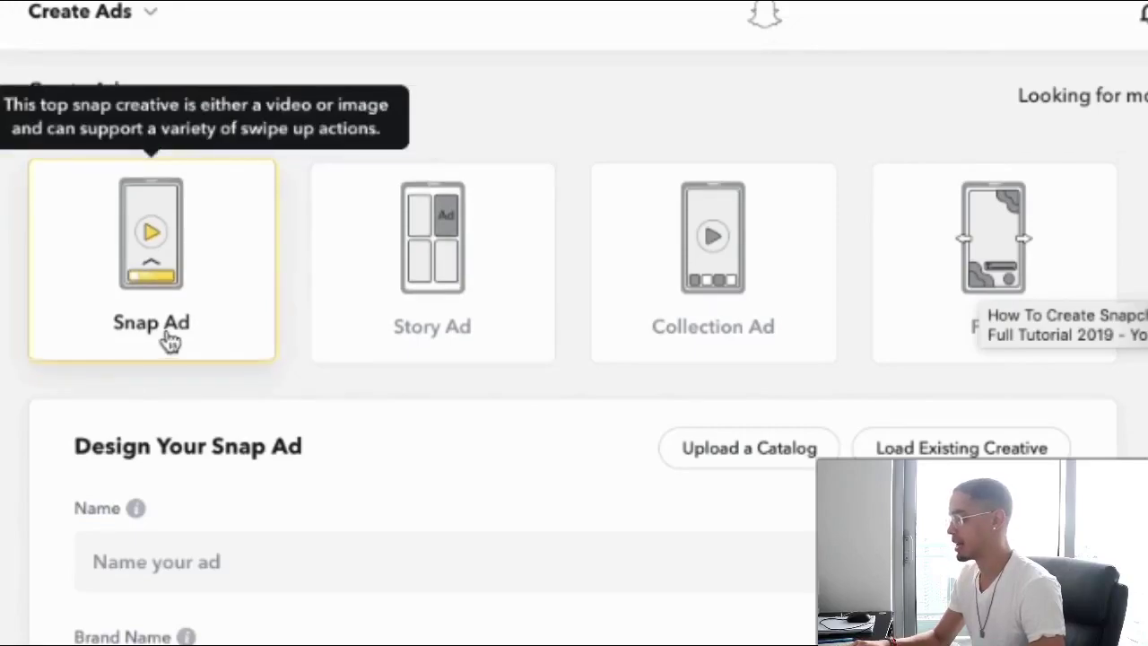
pyautogui.moveTo(424, 278)
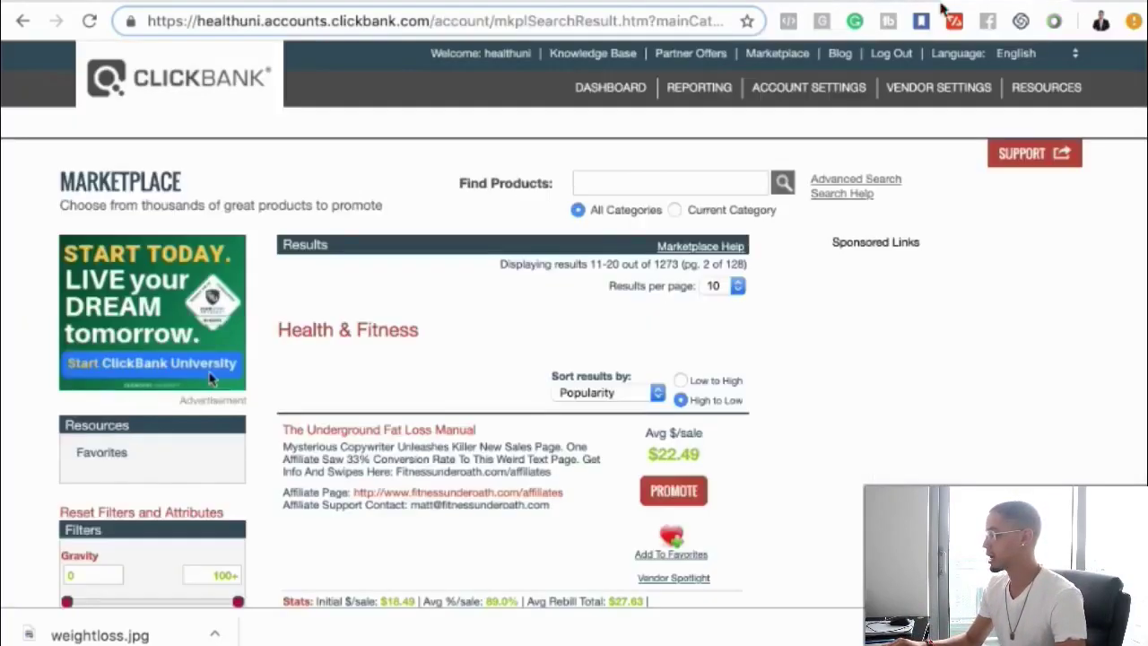
# - Open and review the Yoga Burn sales page, then return to the ClickFunnels funnel overview
pyautogui.scroll(-5, 905, 235)
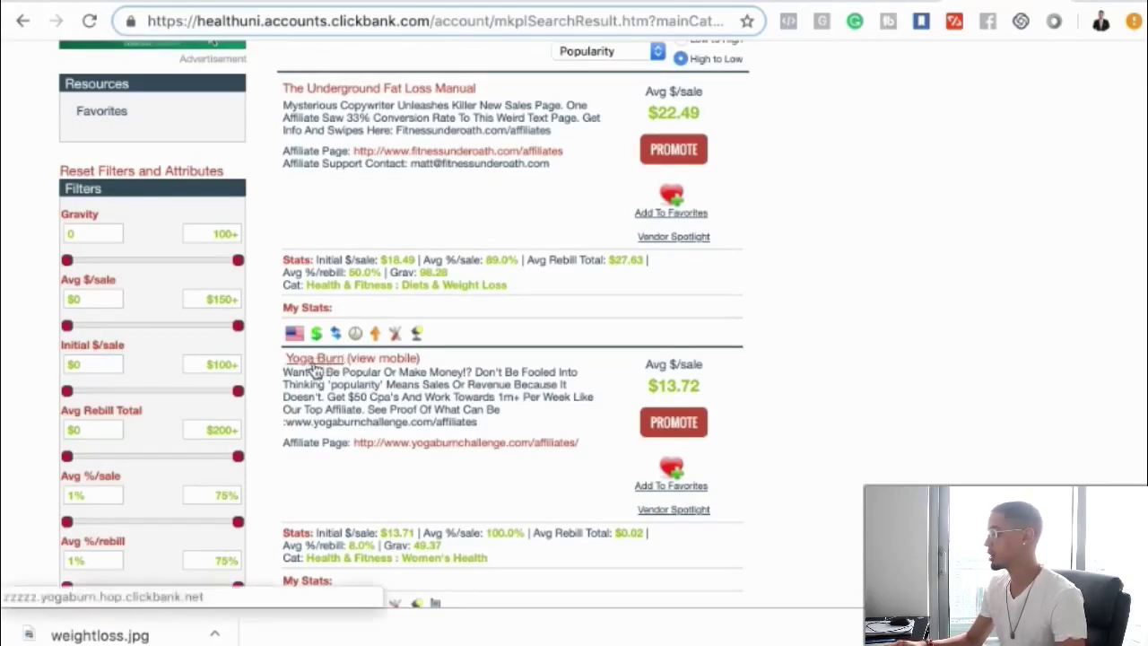
pyautogui.click(314, 364)
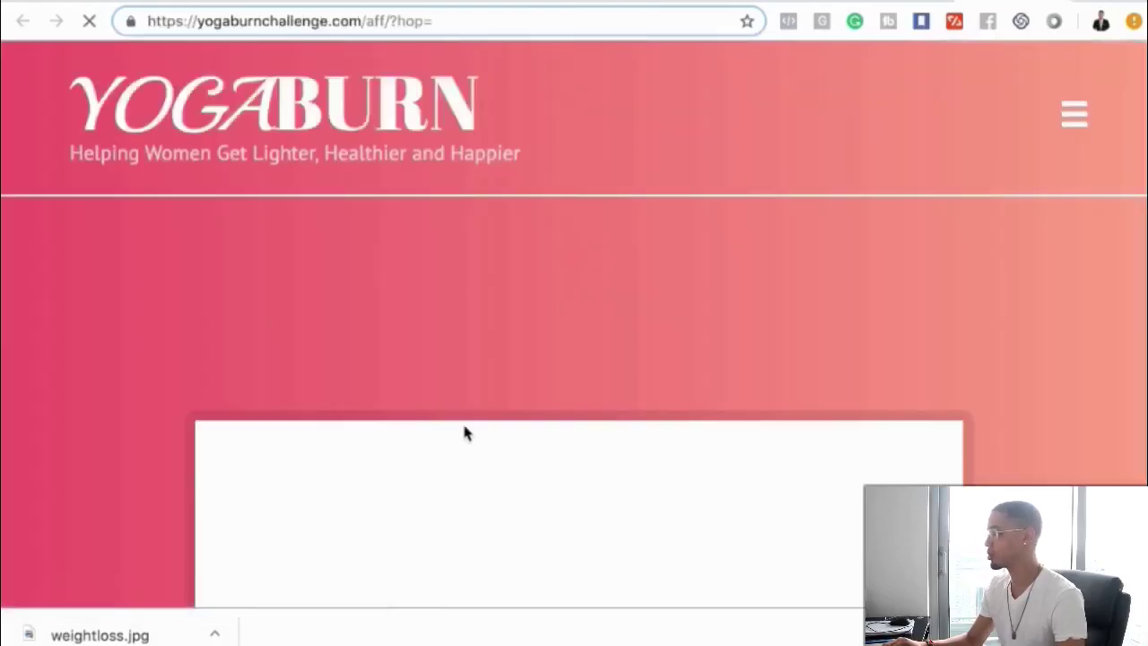
pyautogui.scroll(-4, 465, 432)
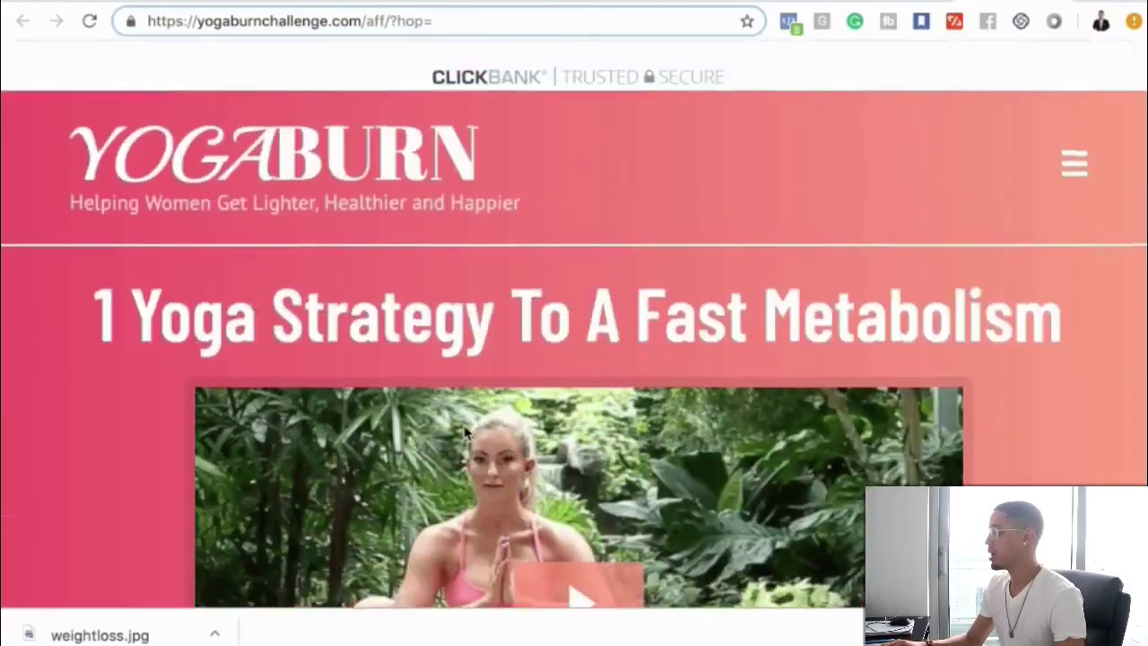
pyautogui.scroll(-10, 466, 432)
pyautogui.scroll(10, 465, 432)
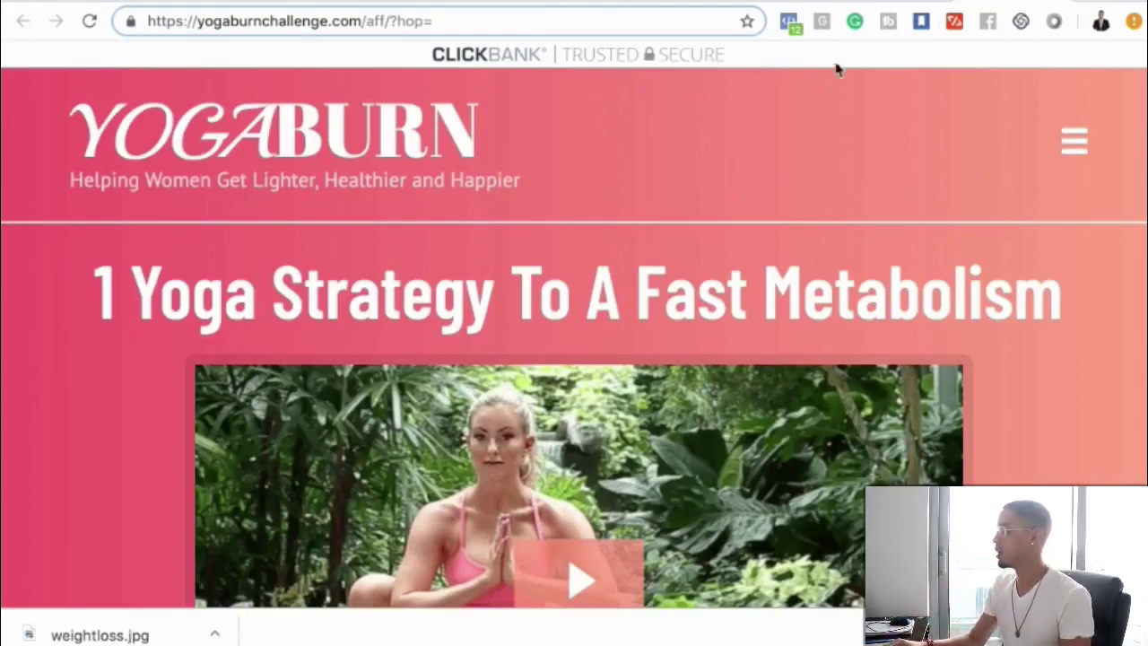
pyautogui.click(779, 4)
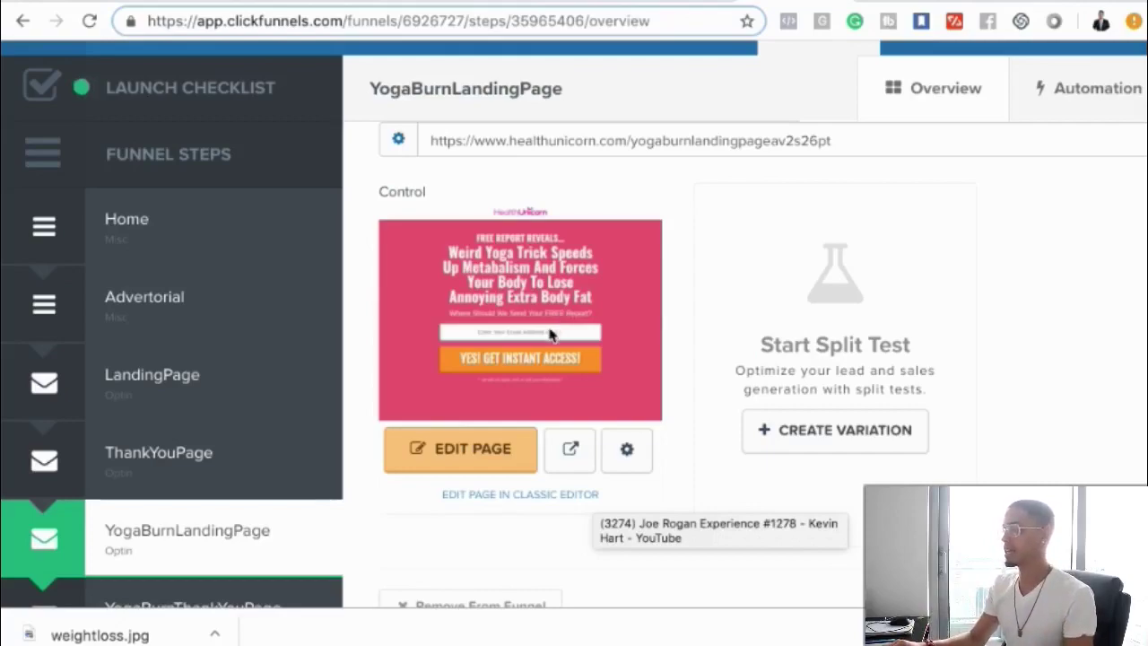
# - Preview the YogaBurnLandingPage opt-in page, then return to the Snapchat Create Ad form
pyautogui.click(574, 447)
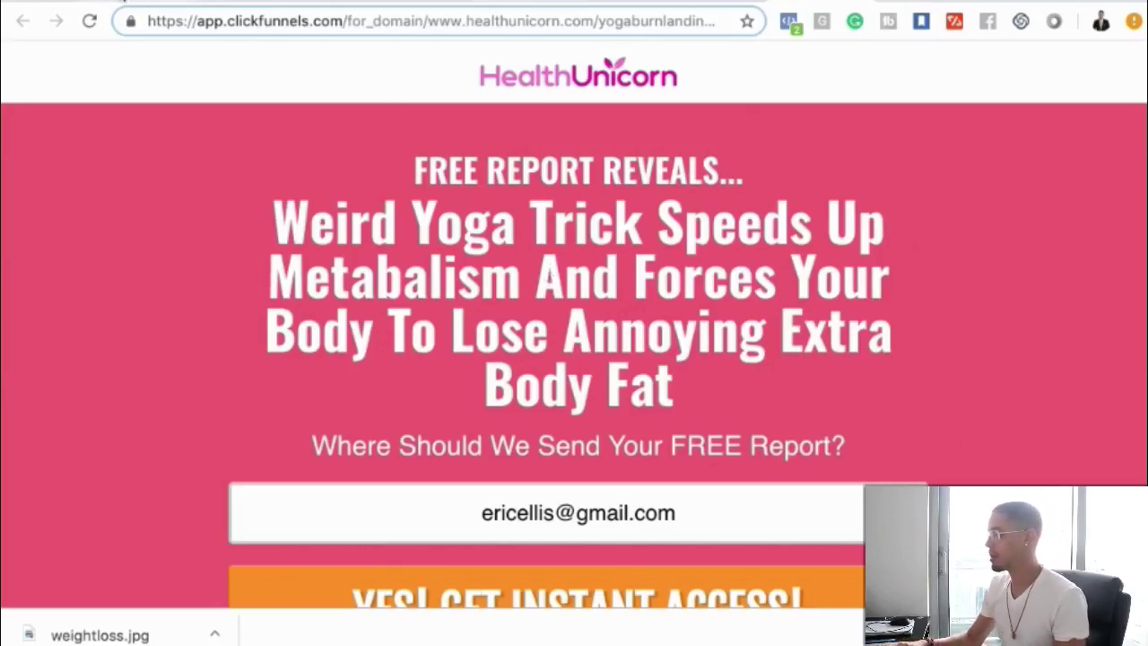
pyautogui.hotkey('ctrl', 'Tab')
# - Name the ad 'Free Weight Loss Report'
pyautogui.scroll(-1, 293, 421)
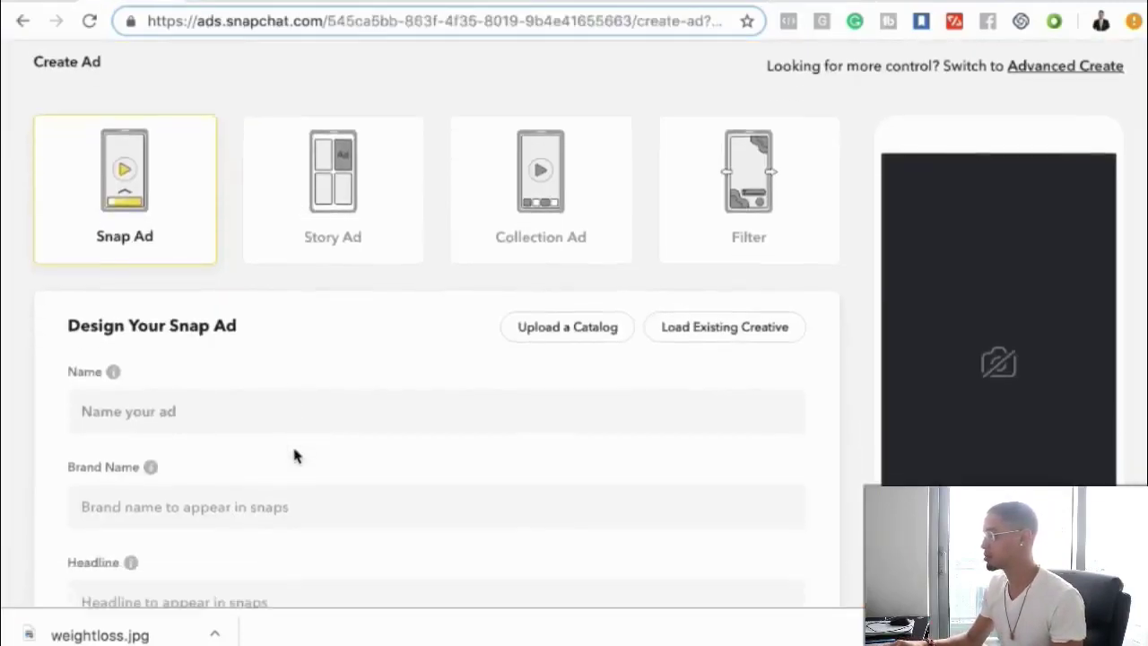
pyautogui.click(184, 395)
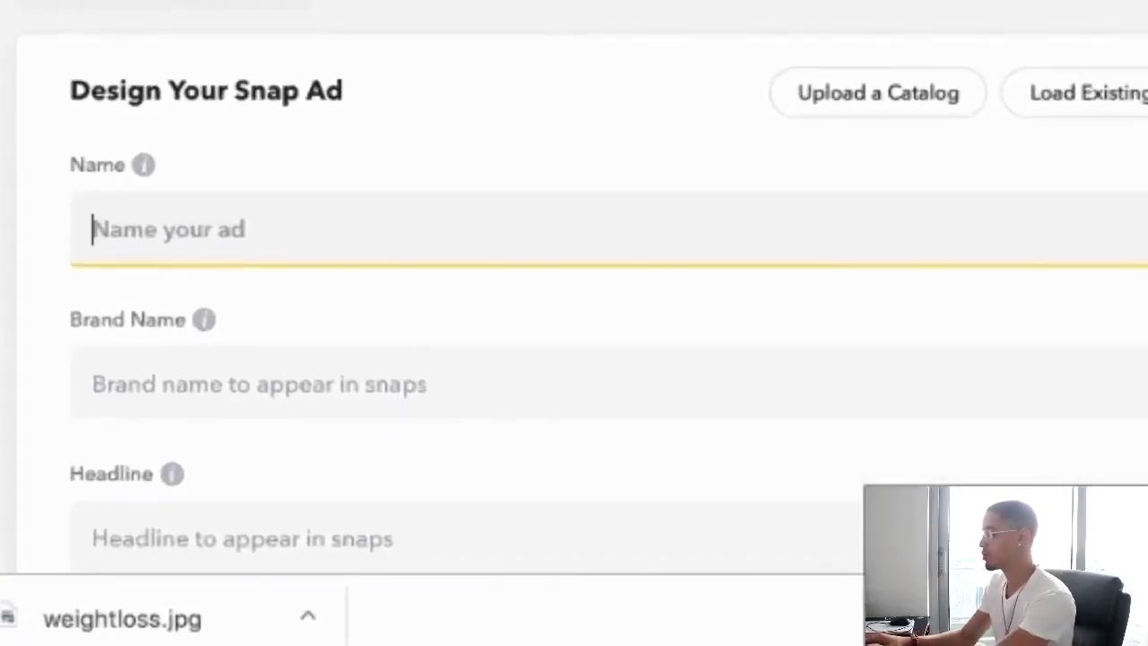
pyautogui.write('Free Report')
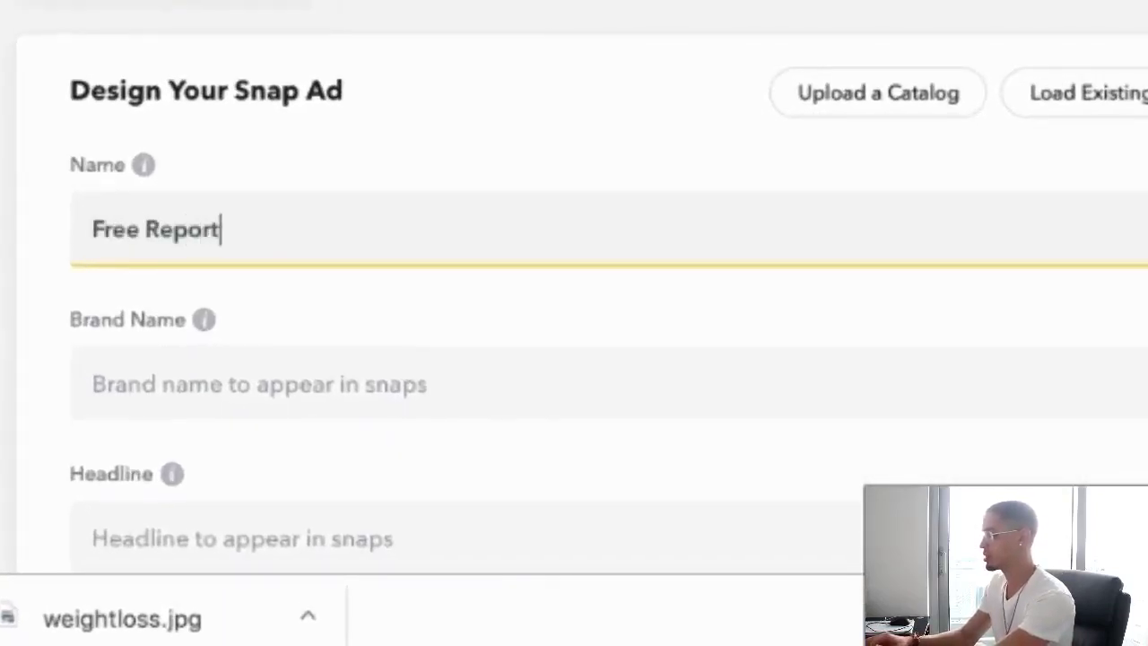
pyautogui.click(144, 229)
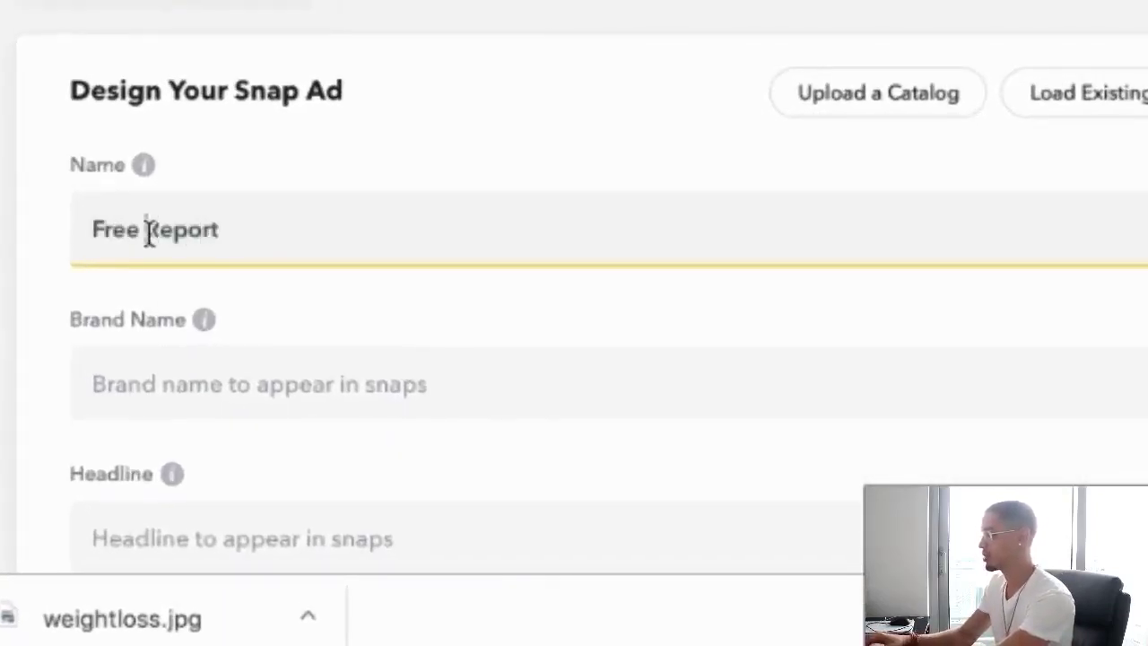
pyautogui.write('Weightloss')
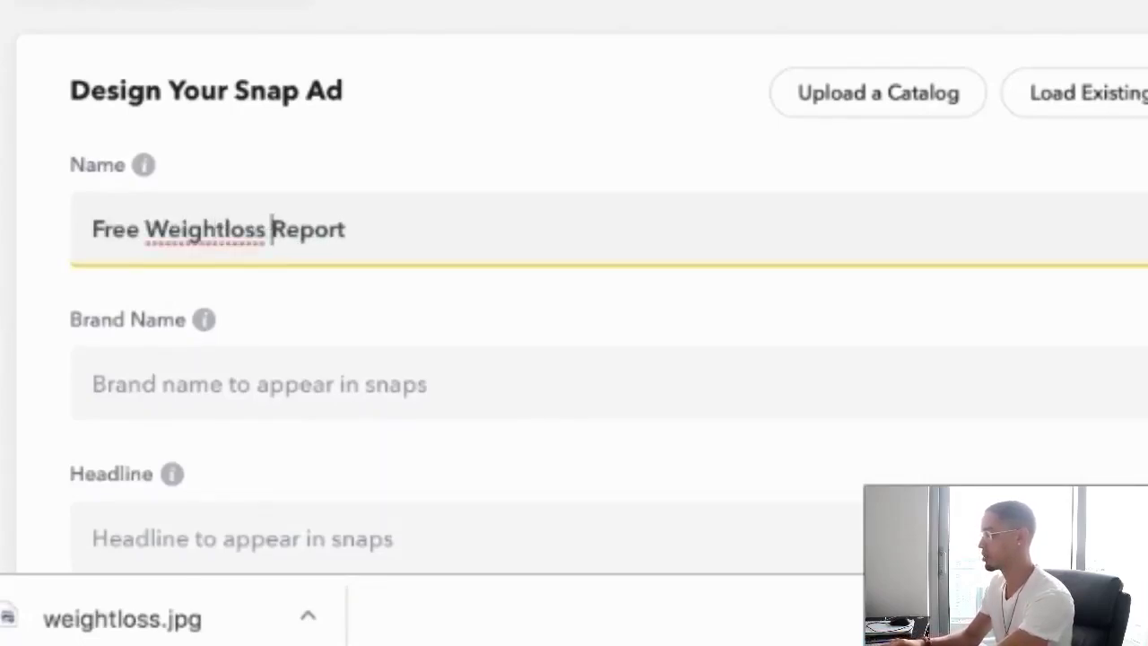
pyautogui.click(224, 229)
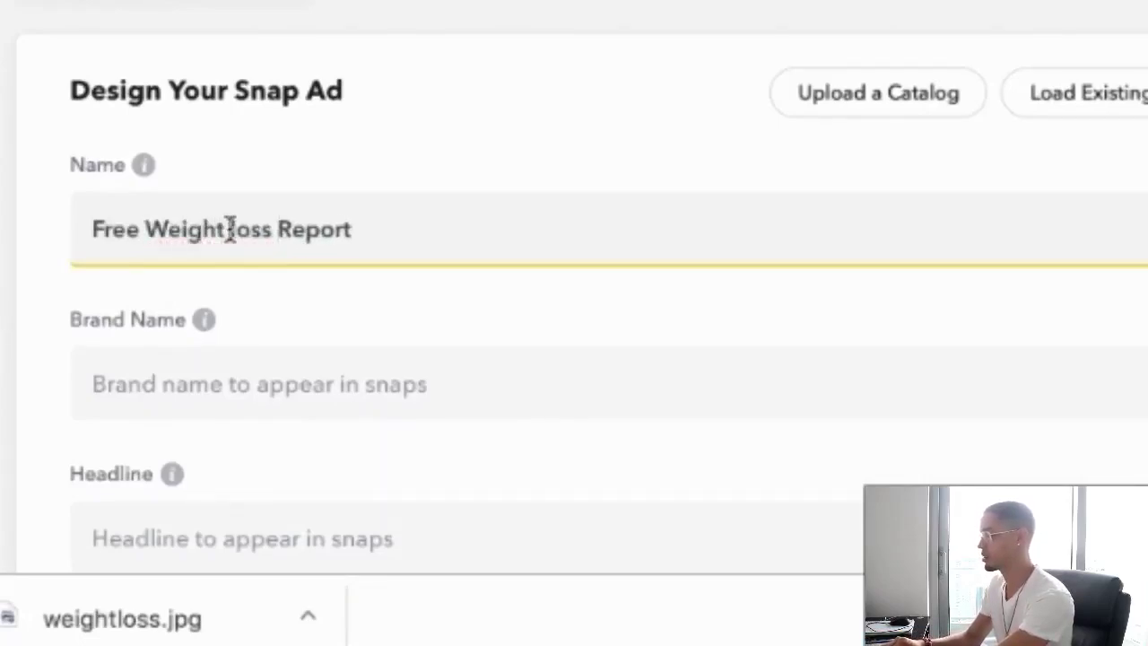
pyautogui.write('L')
pyautogui.press('Delete')
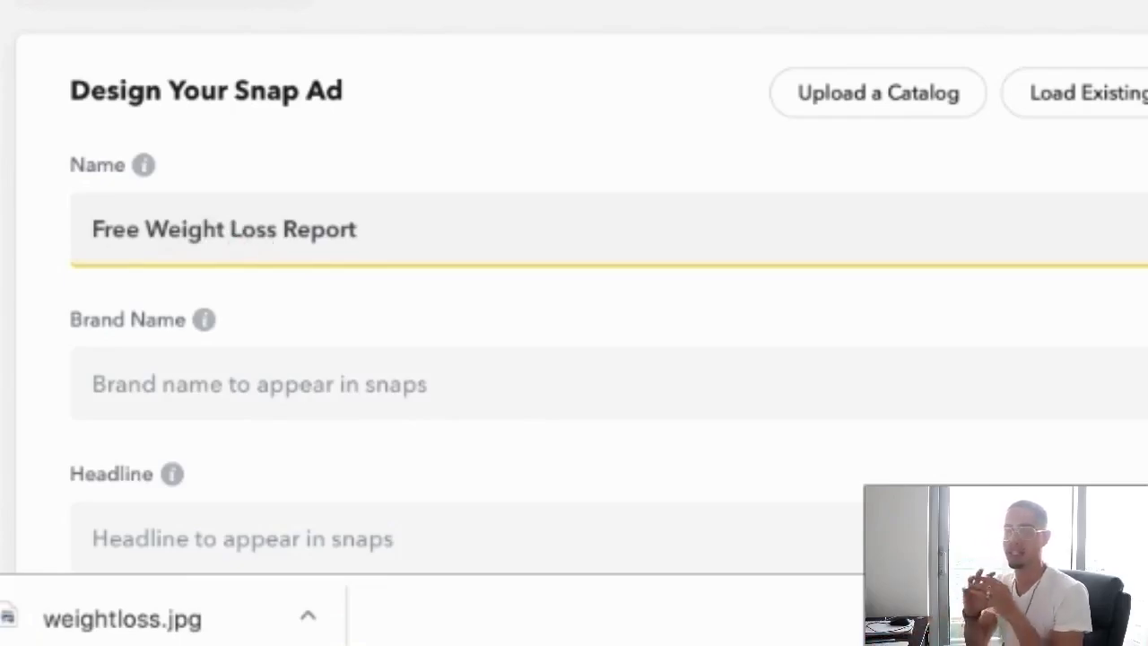
# - Set the brand name to 'Healthy Unicorn'
pyautogui.scroll(-1, 207, 397)
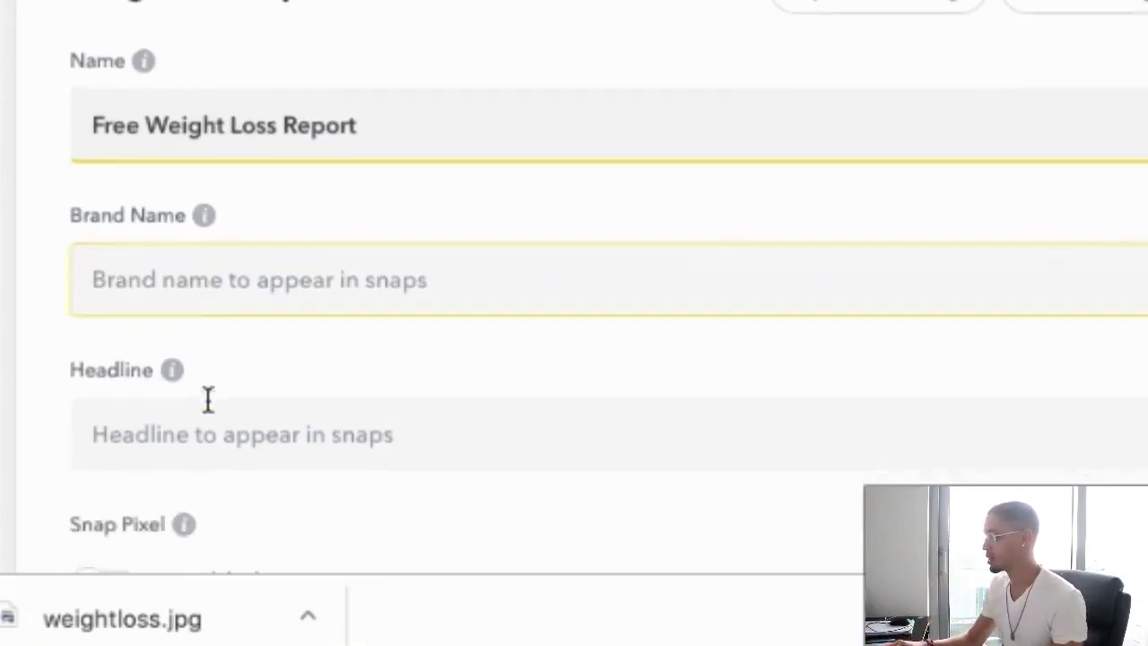
pyautogui.click(189, 290)
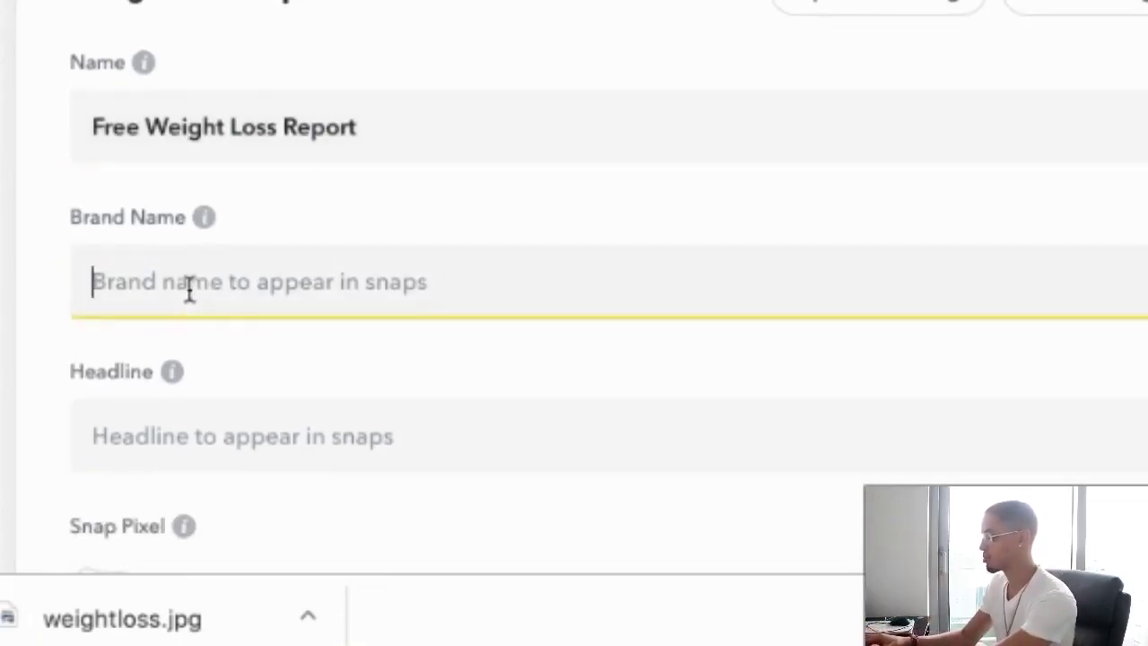
pyautogui.write('He')
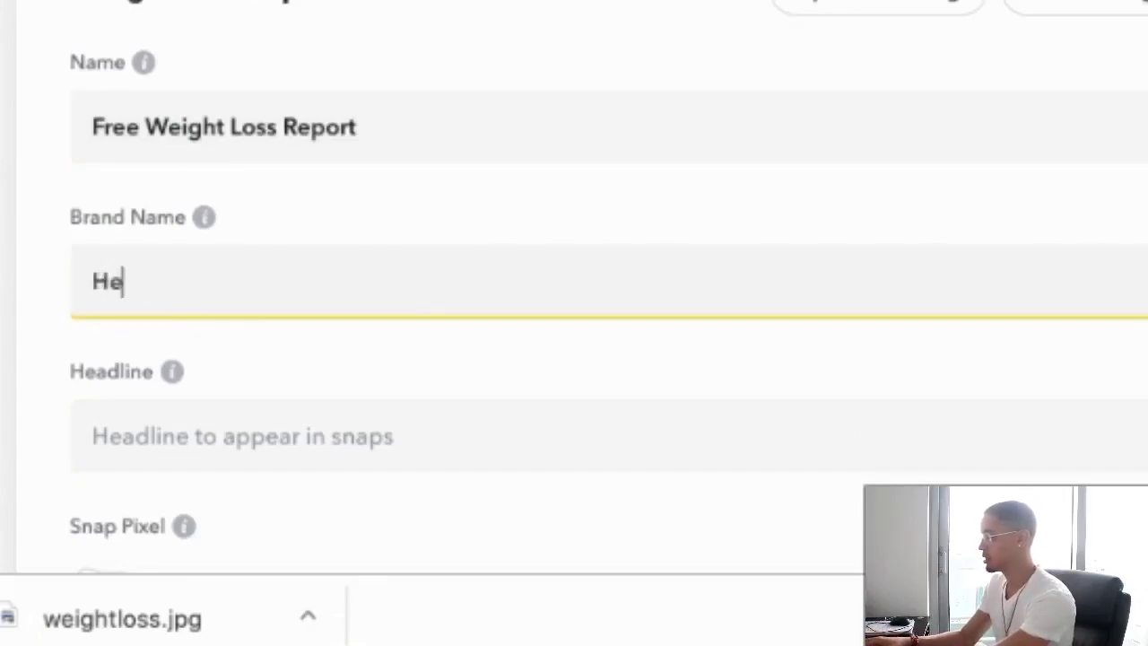
pyautogui.write('althy Unicorn')
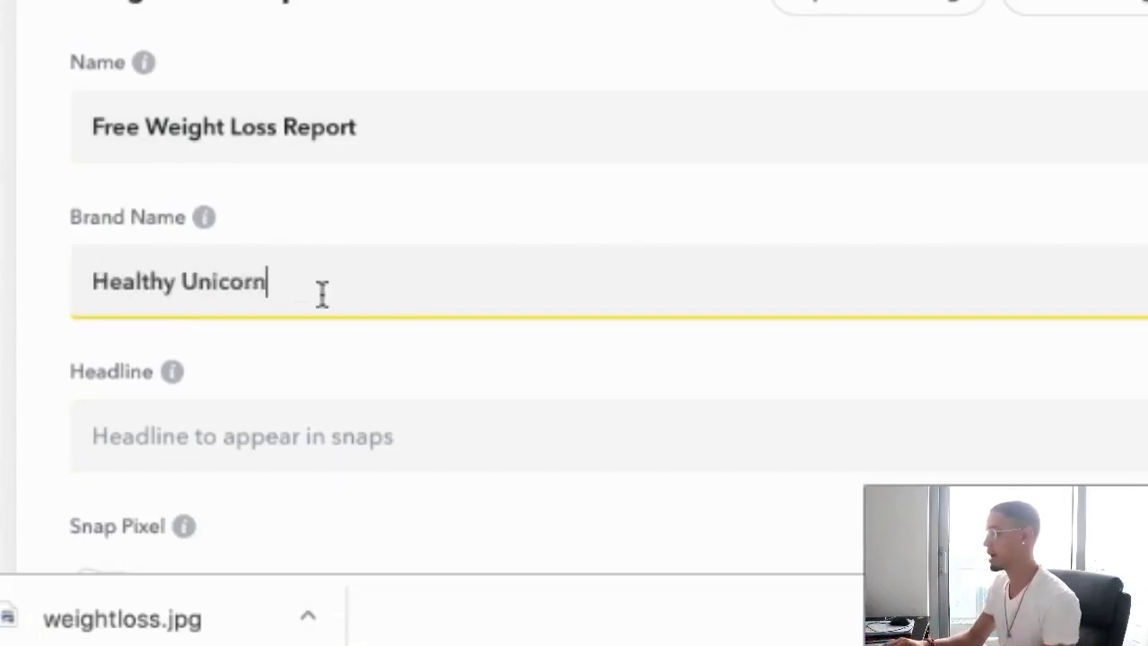
# - Copy the landing page's main headline for use in the ad's Headline field
pyautogui.scroll(-2, 320, 293)
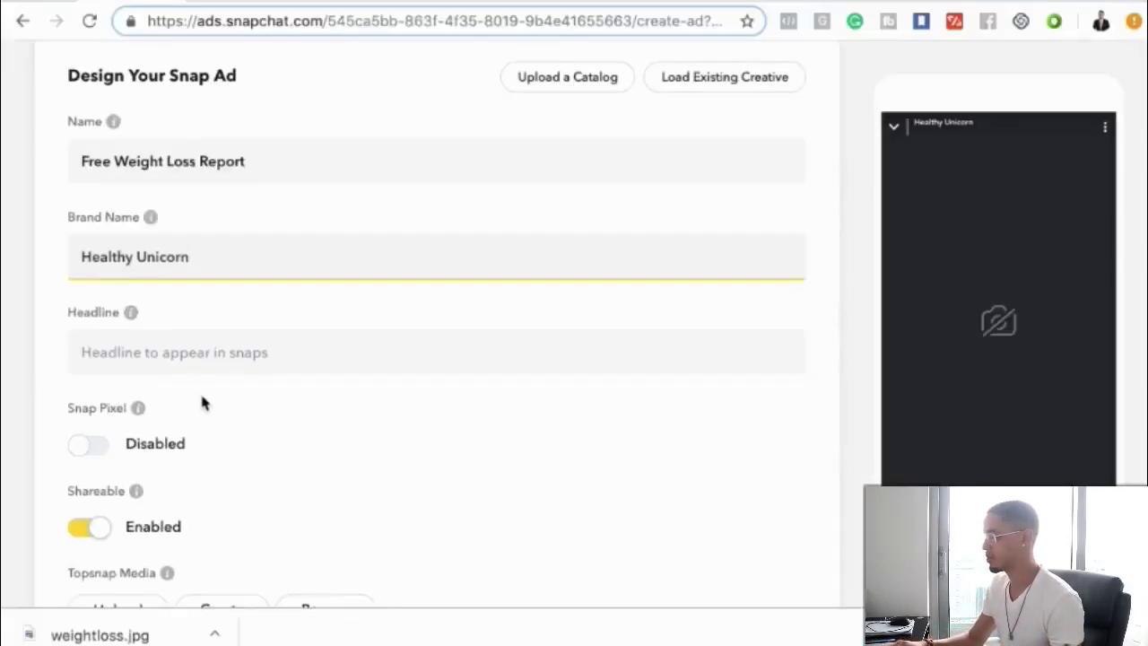
pyautogui.click(166, 352)
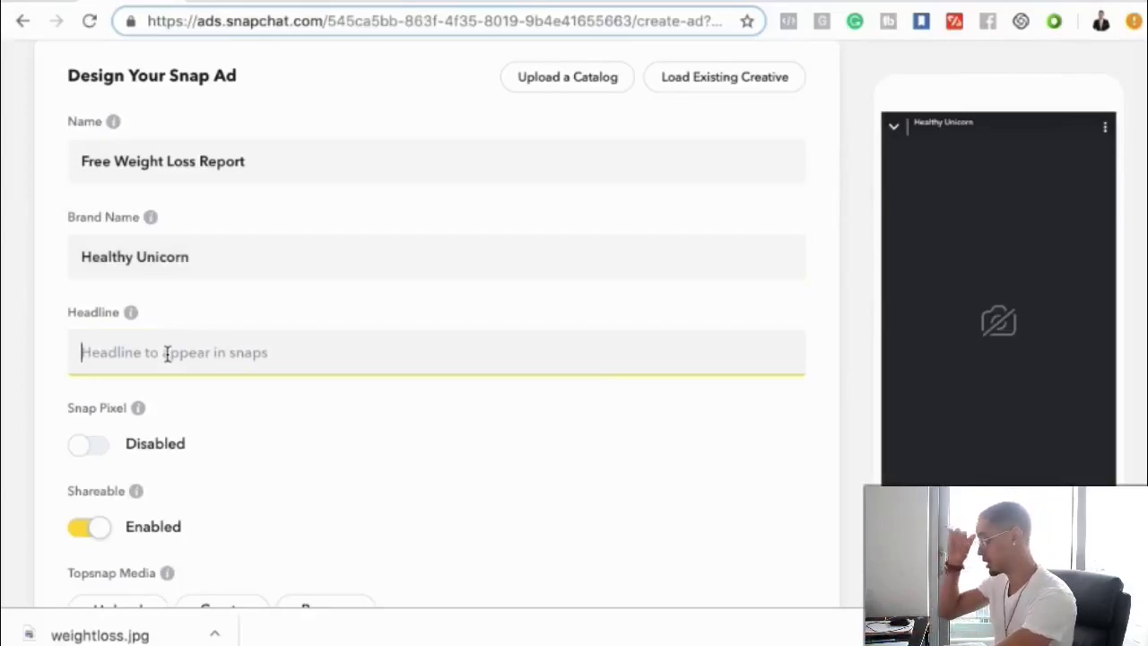
pyautogui.click(804, 4)
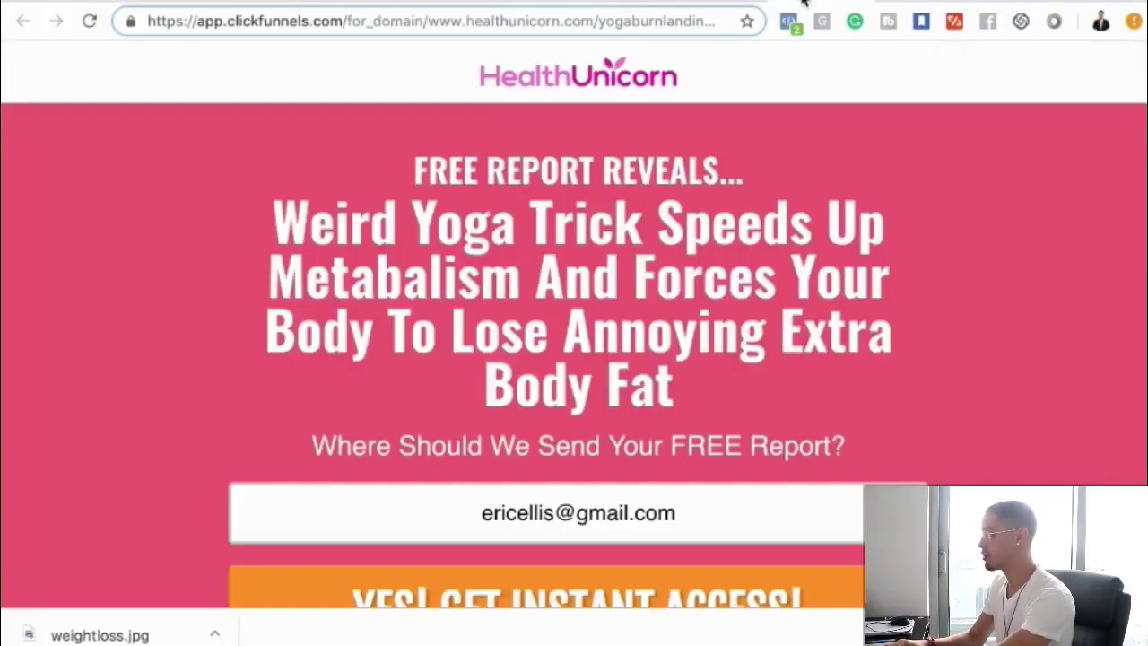
pyautogui.moveTo(277, 215); pyautogui.dragTo(695, 402)
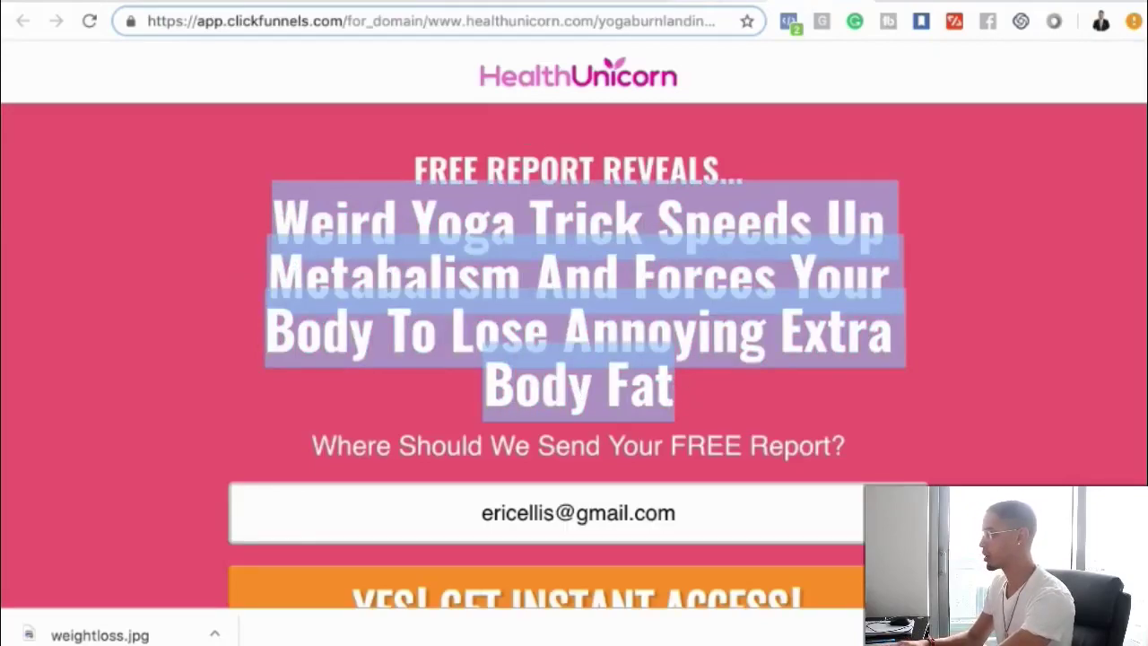
pyautogui.hotkey('ctrl', 'shift', 'Tab')
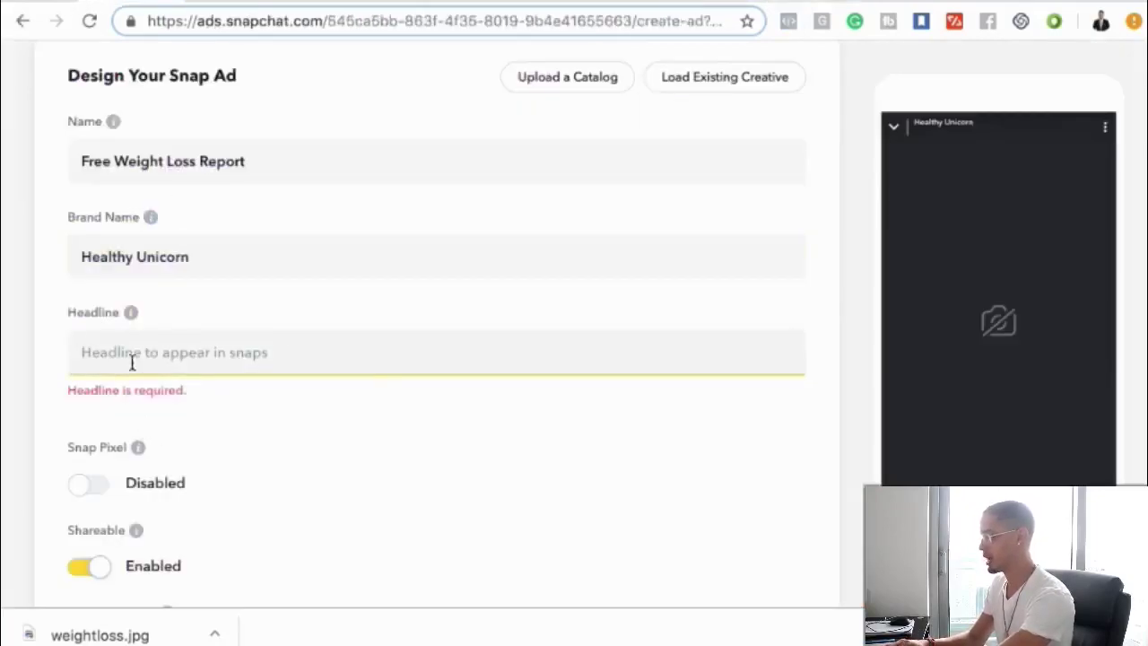
# - Paste the copied headline and edit it to read 'Weird Yoga Trick Sheds Extra Fat'
pyautogui.write('Weird Yoga Trick Speeds Up Metabal')
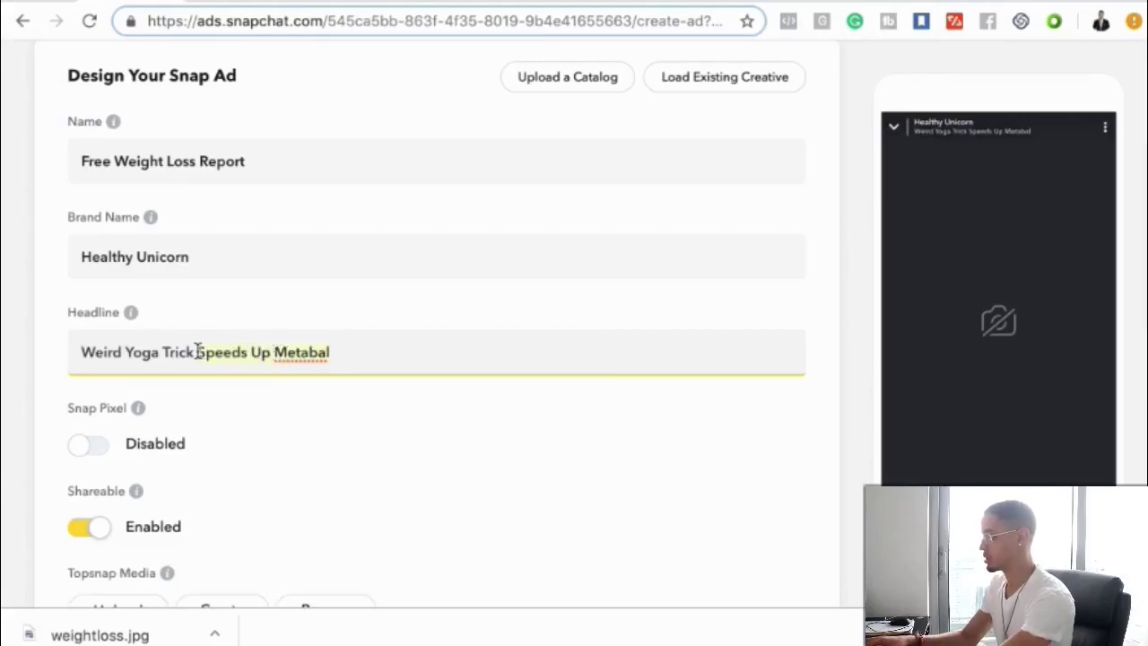
pyautogui.write('Sheds E')
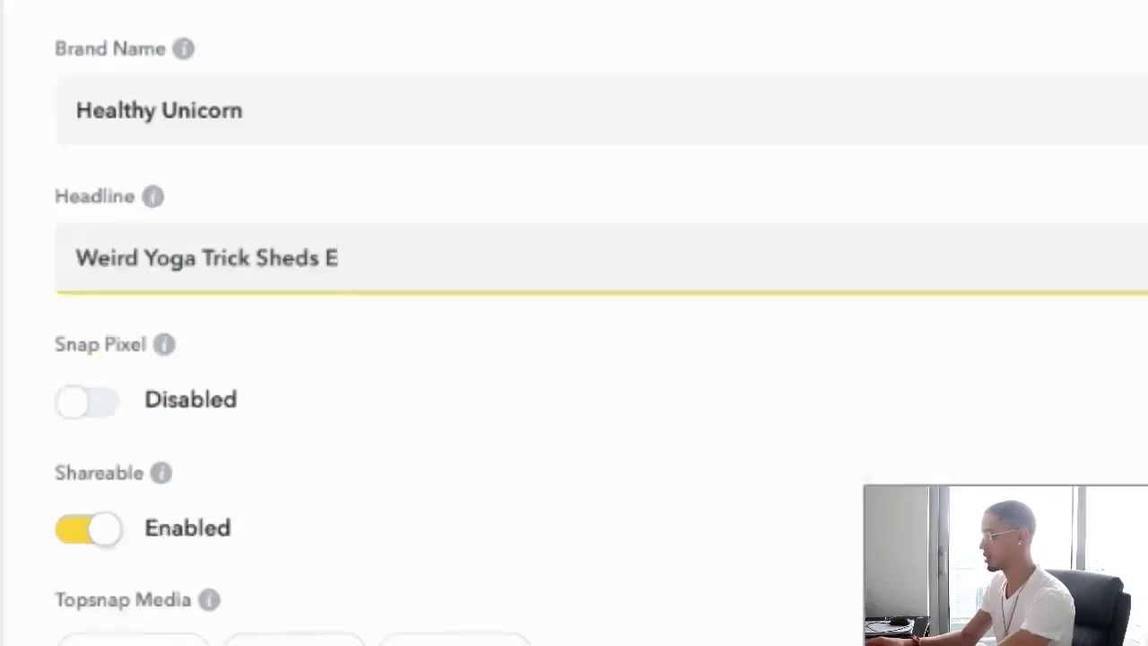
pyautogui.write('xtra Fas=t')
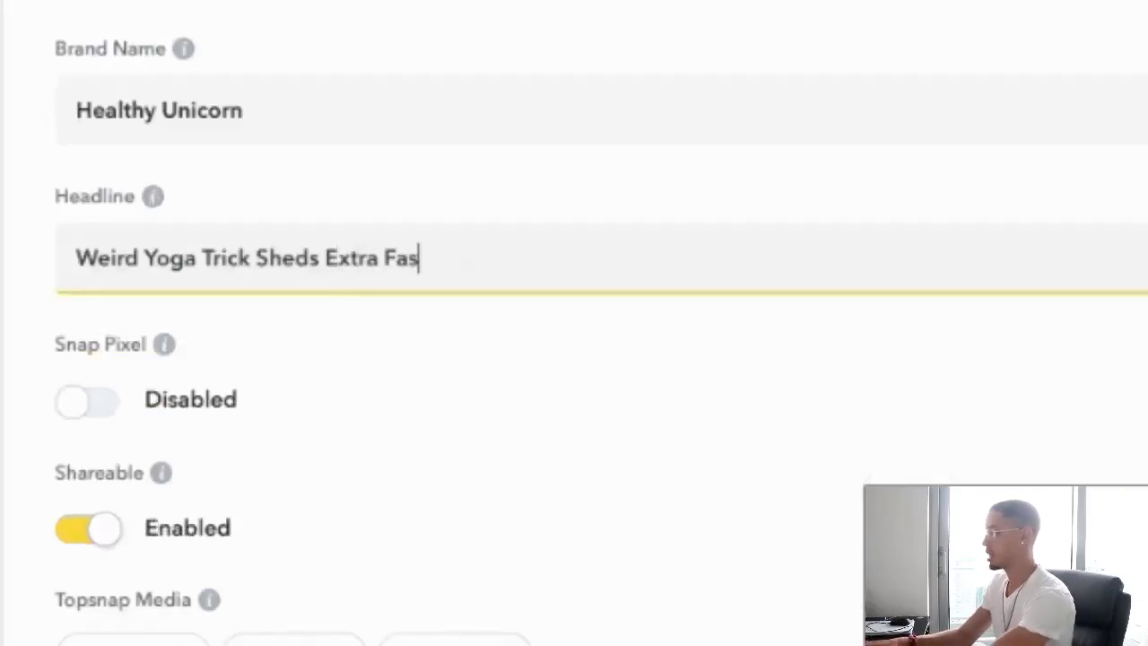
pyautogui.press('BackSpace')
pyautogui.press('BackSpace')
pyautogui.press('BackSpace')
pyautogui.write('t')
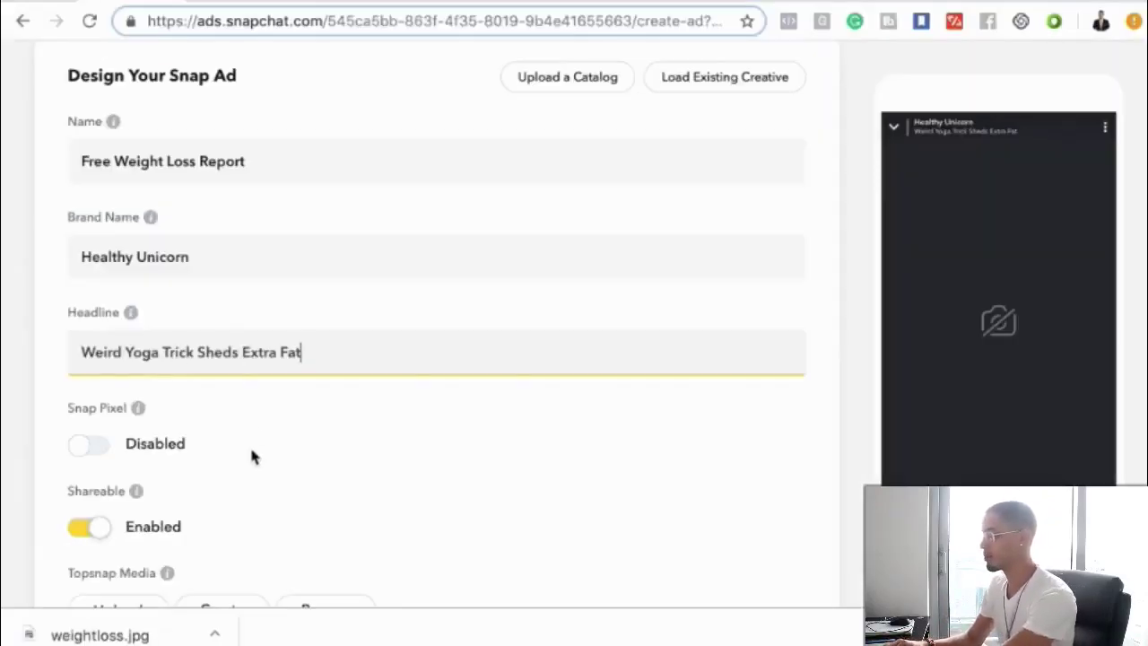
pyautogui.scroll(-3, 251, 457)
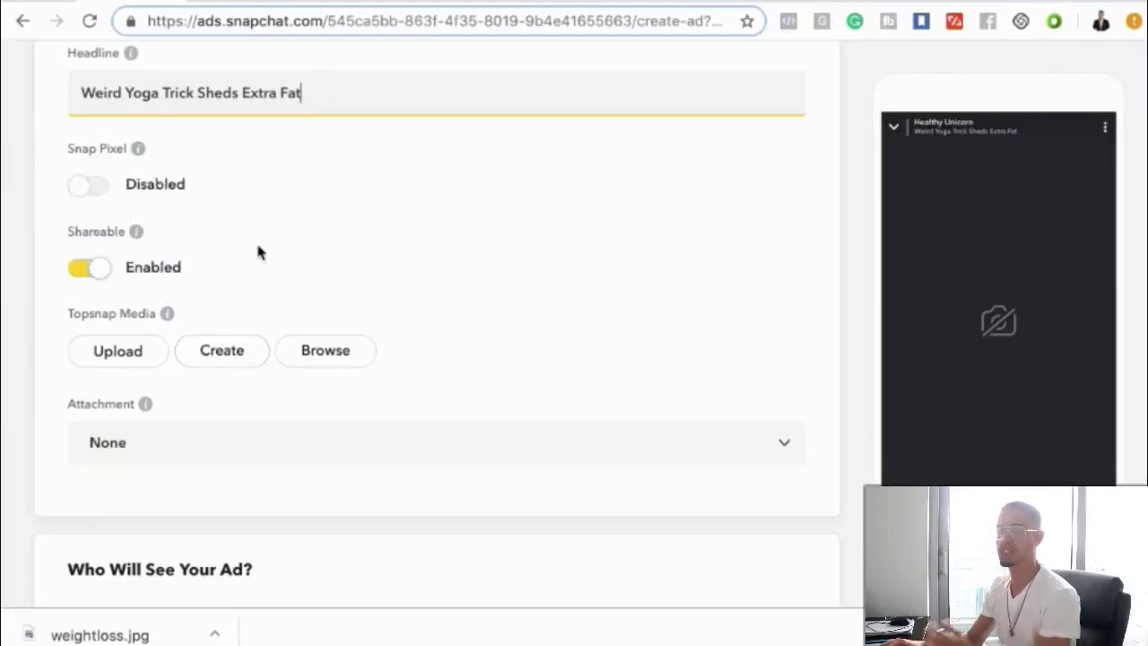
pyautogui.scroll(-1, 260, 253)
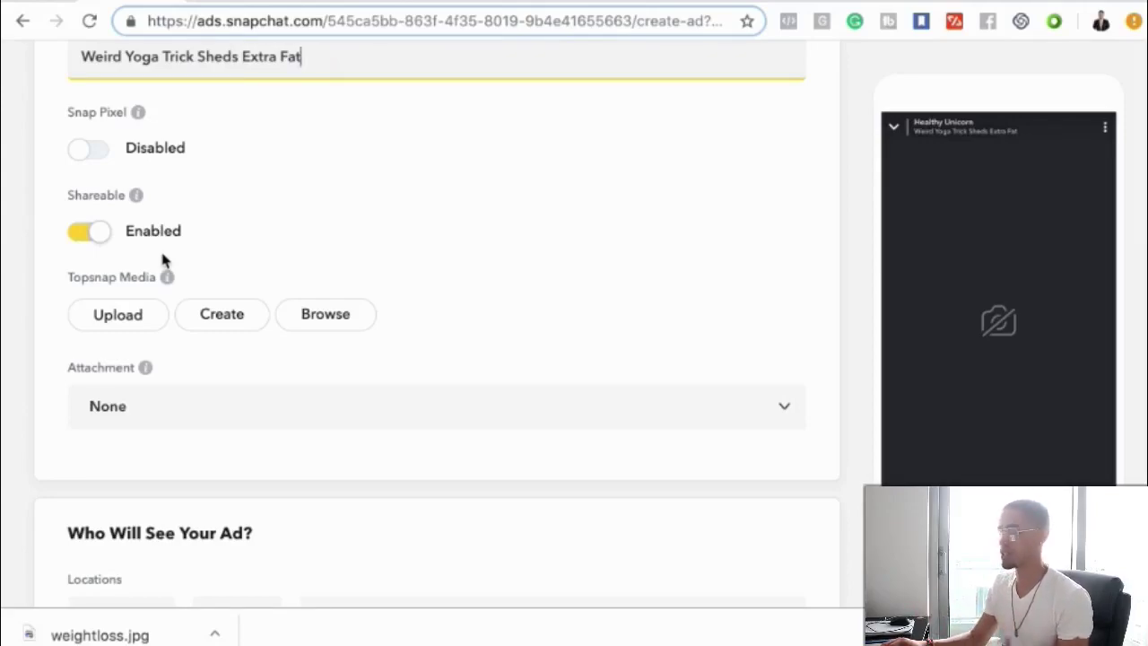
pyautogui.scroll(-1, 160, 340)
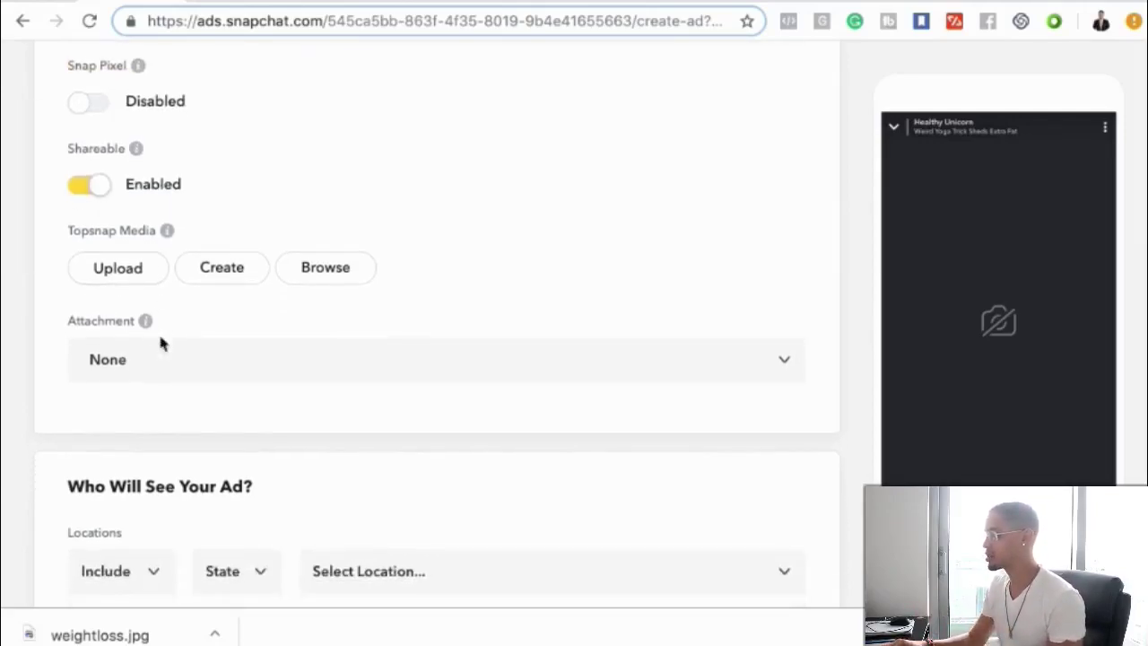
pyautogui.scroll(-1, 246, 395)
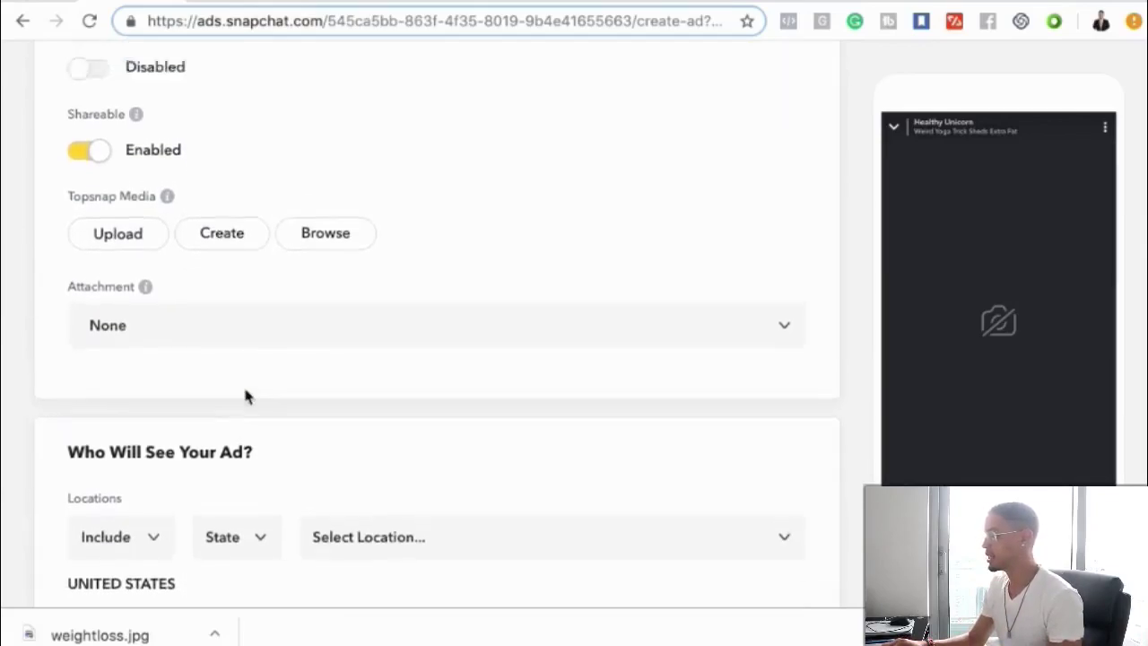
pyautogui.scroll(1, 216, 383)
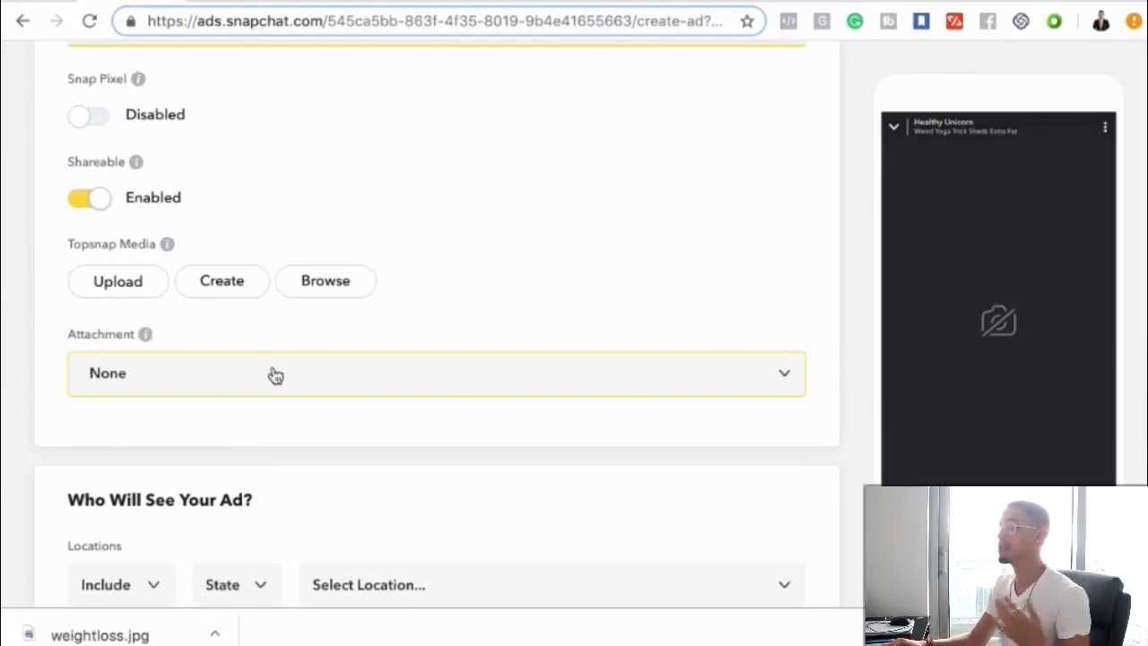
pyautogui.click(222, 291)
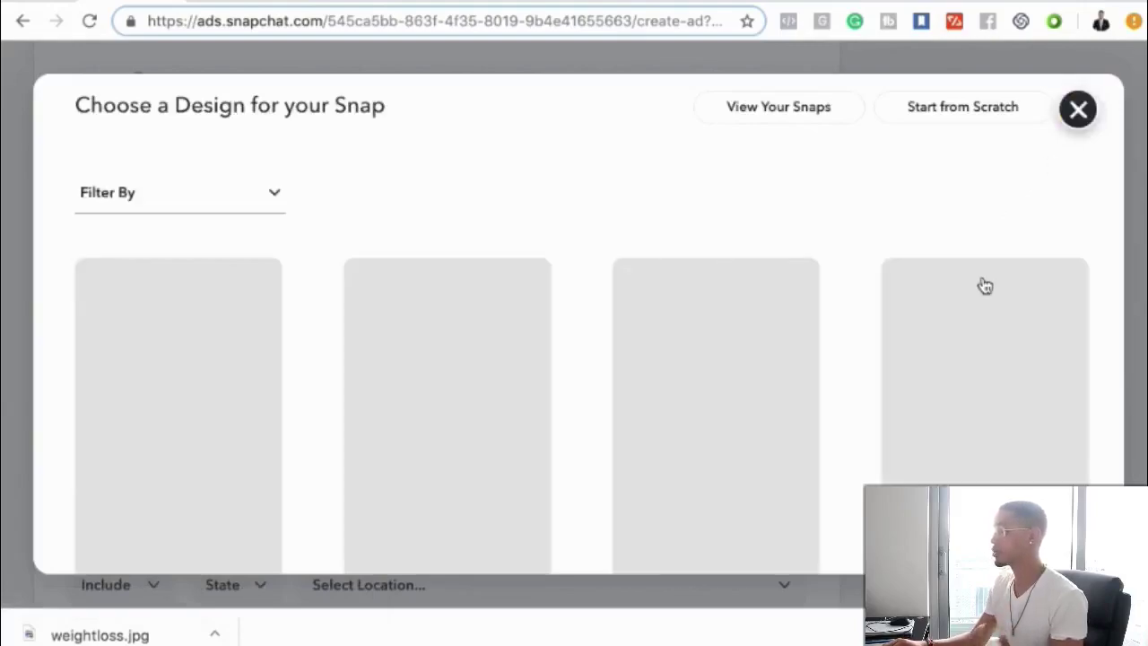
pyautogui.scroll(-3, 984, 285)
pyautogui.scroll(3, 985, 284)
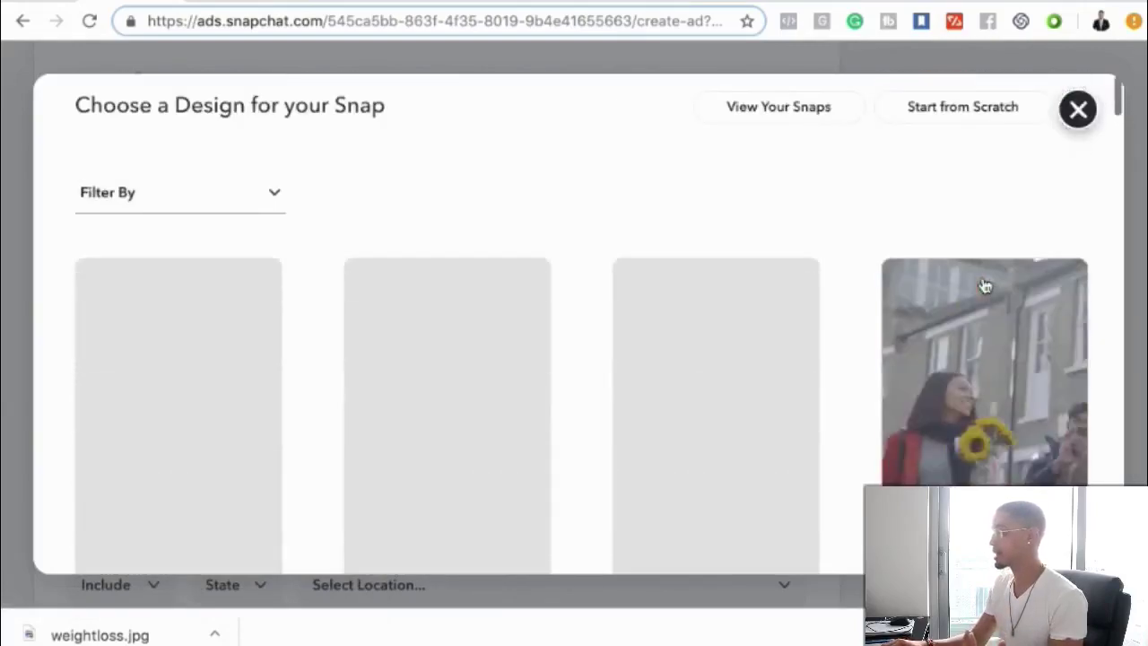
pyautogui.click(1079, 111)
pyautogui.click(614, 270)
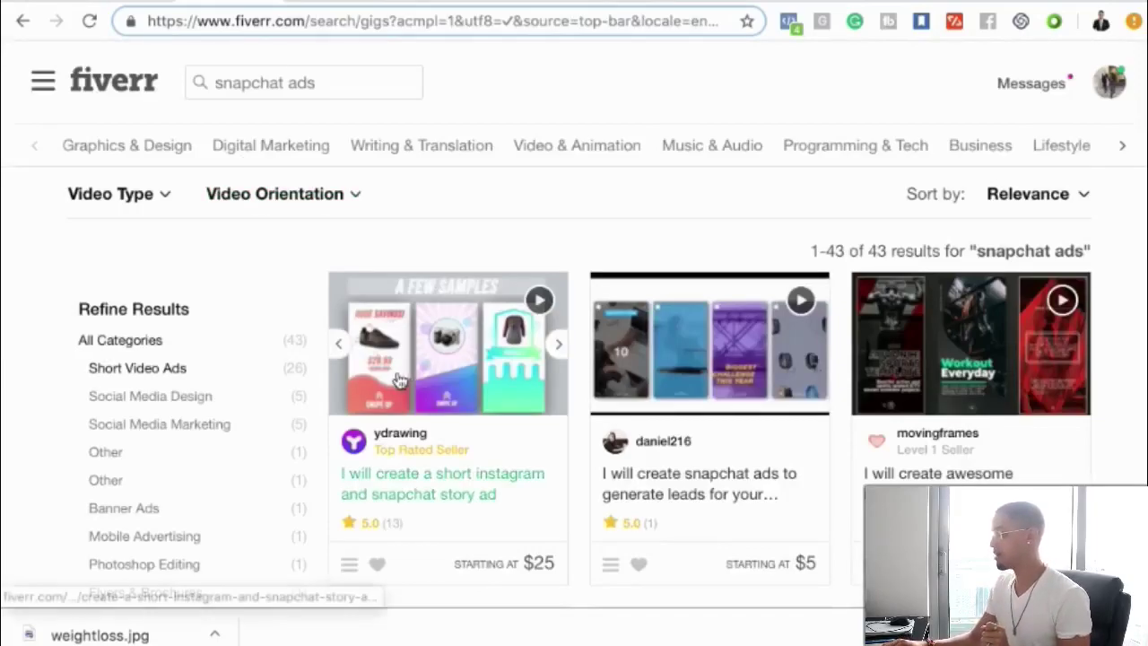
# - Scroll through Fiverr's gig results for 'snapchat ads'
pyautogui.scroll(-1, 399, 379)
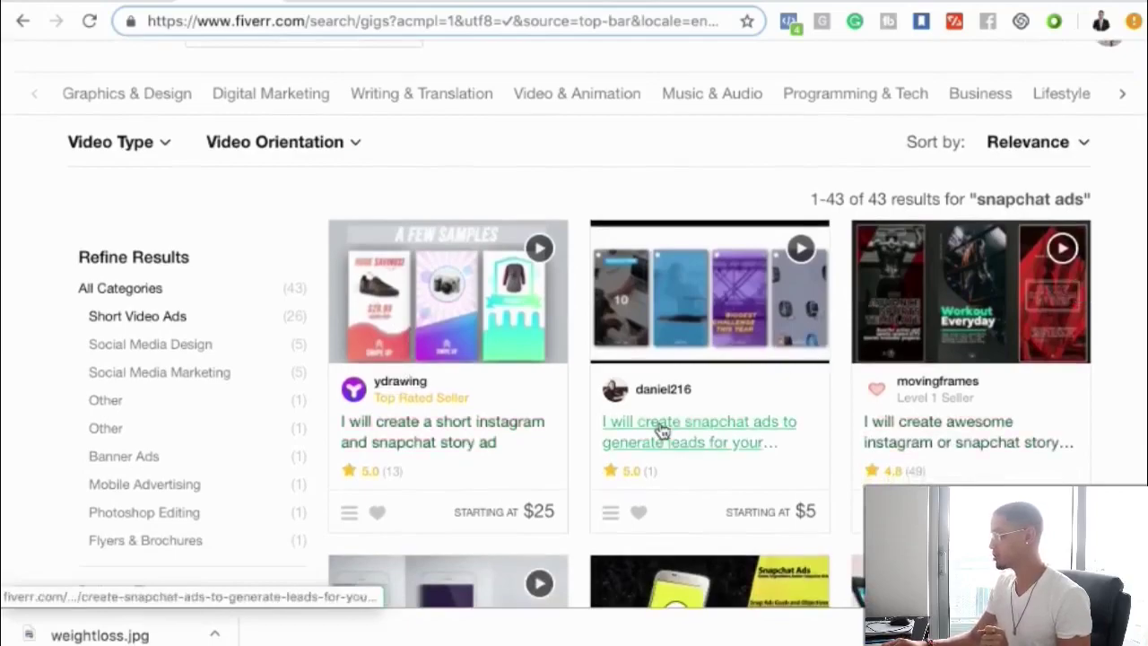
pyautogui.scroll(-4, 661, 431)
pyautogui.scroll(-3, 759, 482)
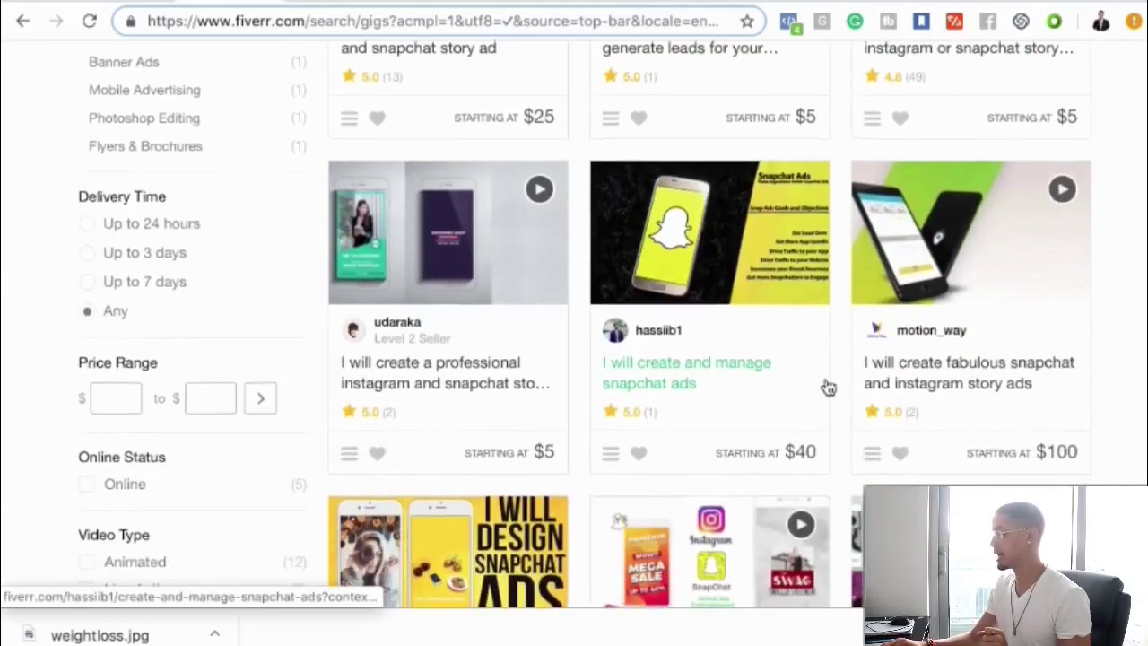
pyautogui.scroll(6, 827, 388)
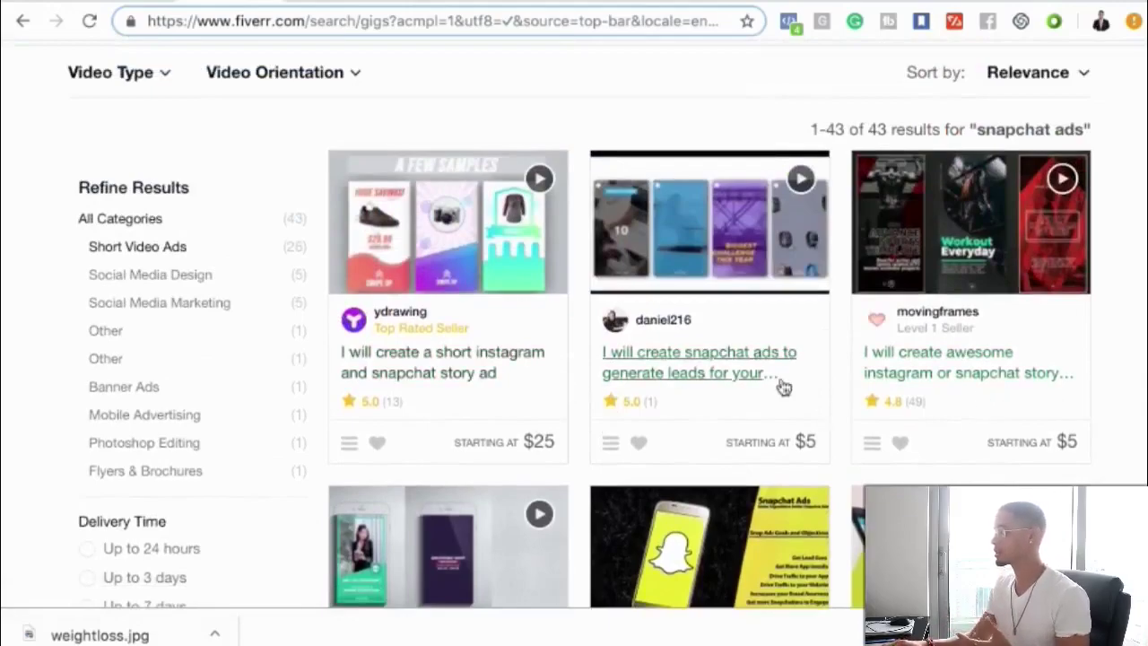
pyautogui.scroll(2, 783, 388)
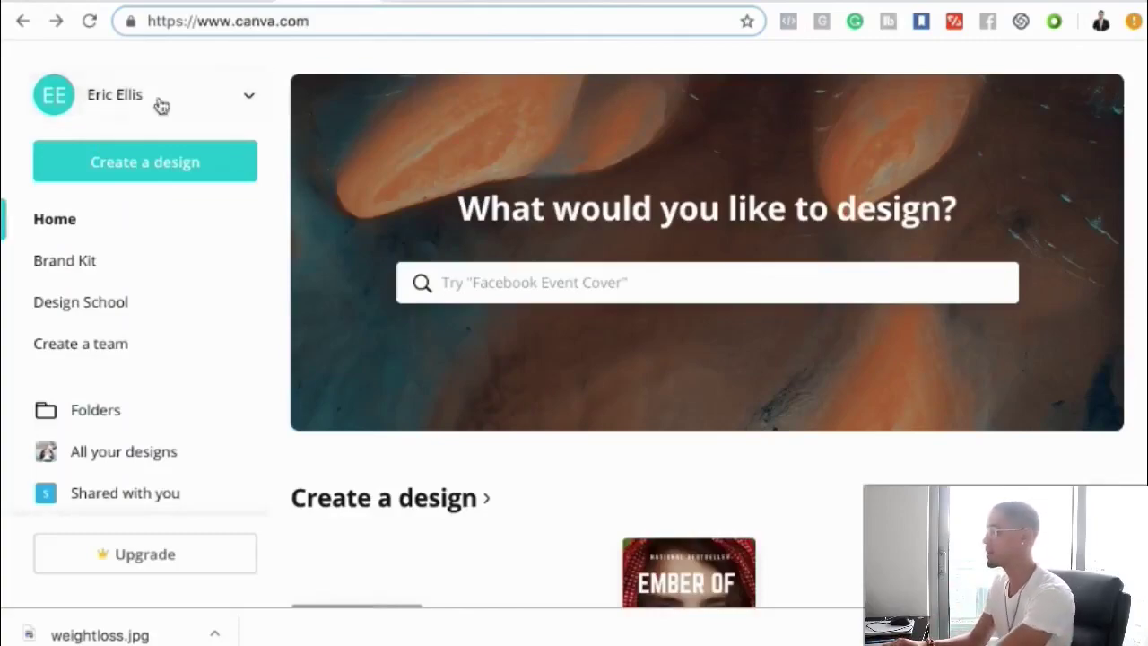
# - Confirm Snapchat's ad size and create a 1080 x 1920 px custom Canva design
pyautogui.click(141, 175)
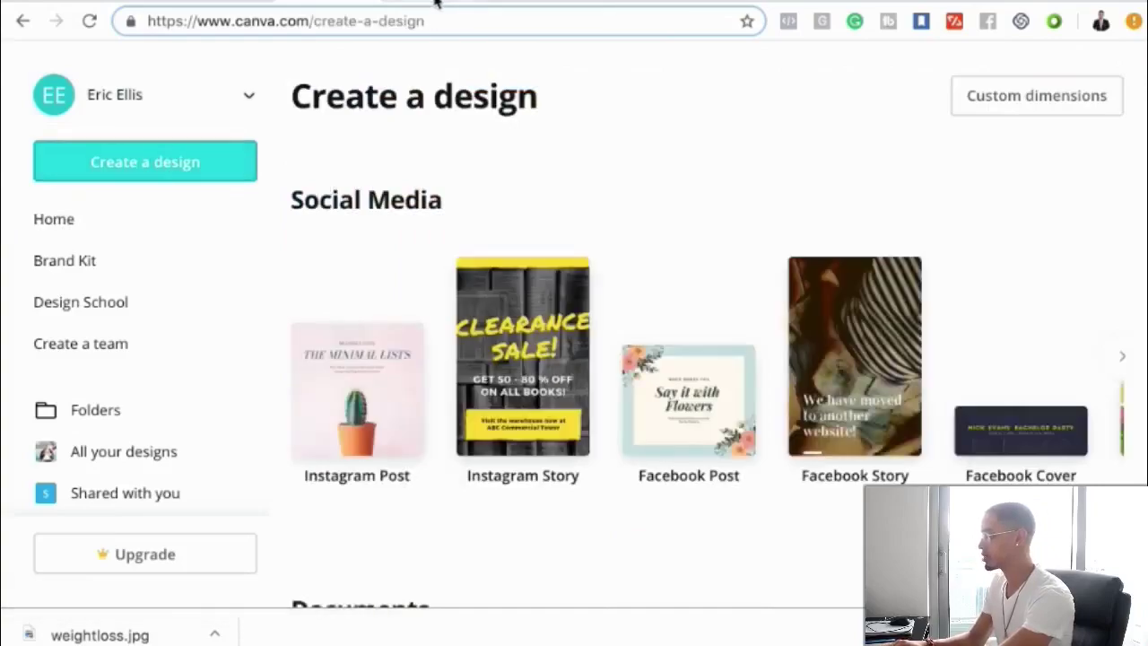
pyautogui.click(437, 5)
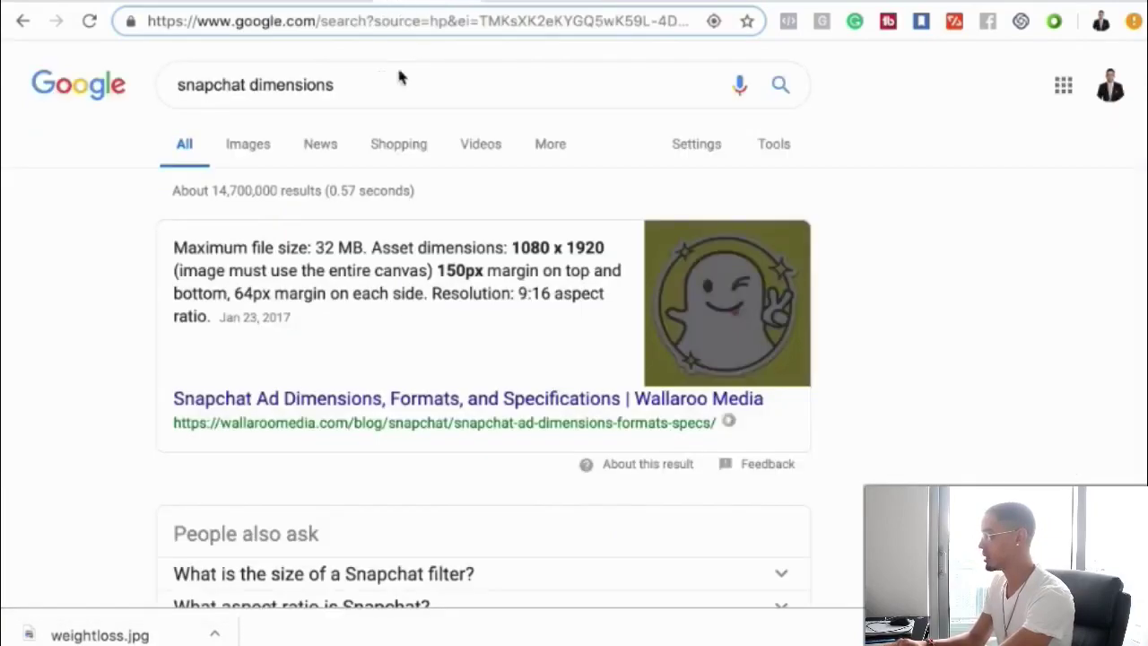
pyautogui.click(287, 4)
pyautogui.click(992, 104)
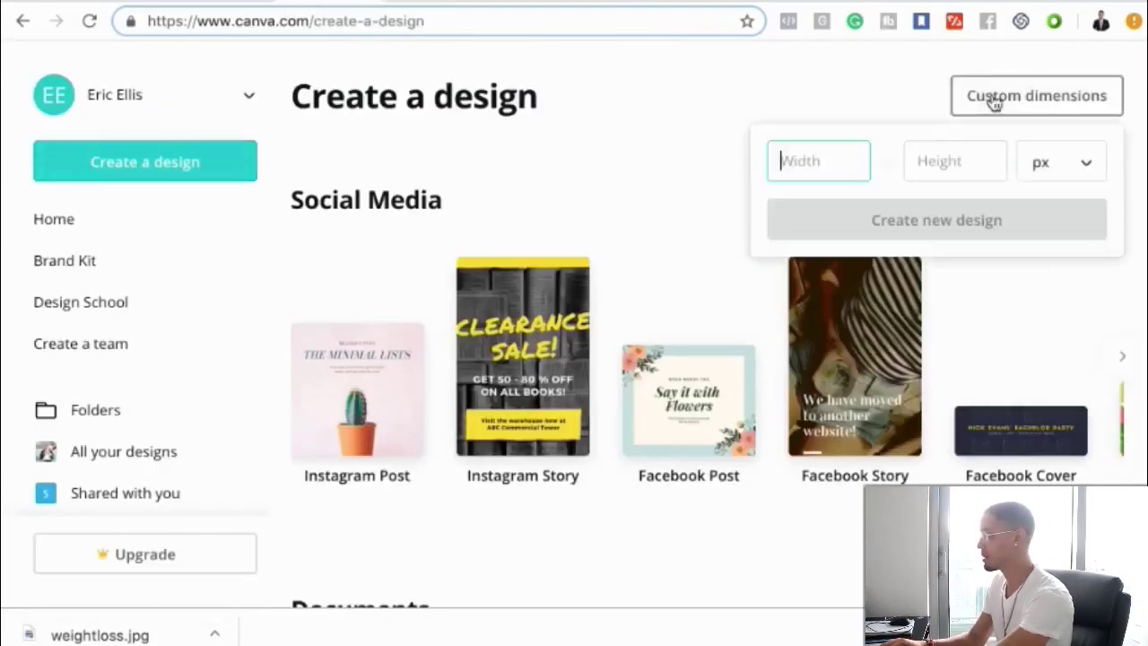
pyautogui.write('1080')
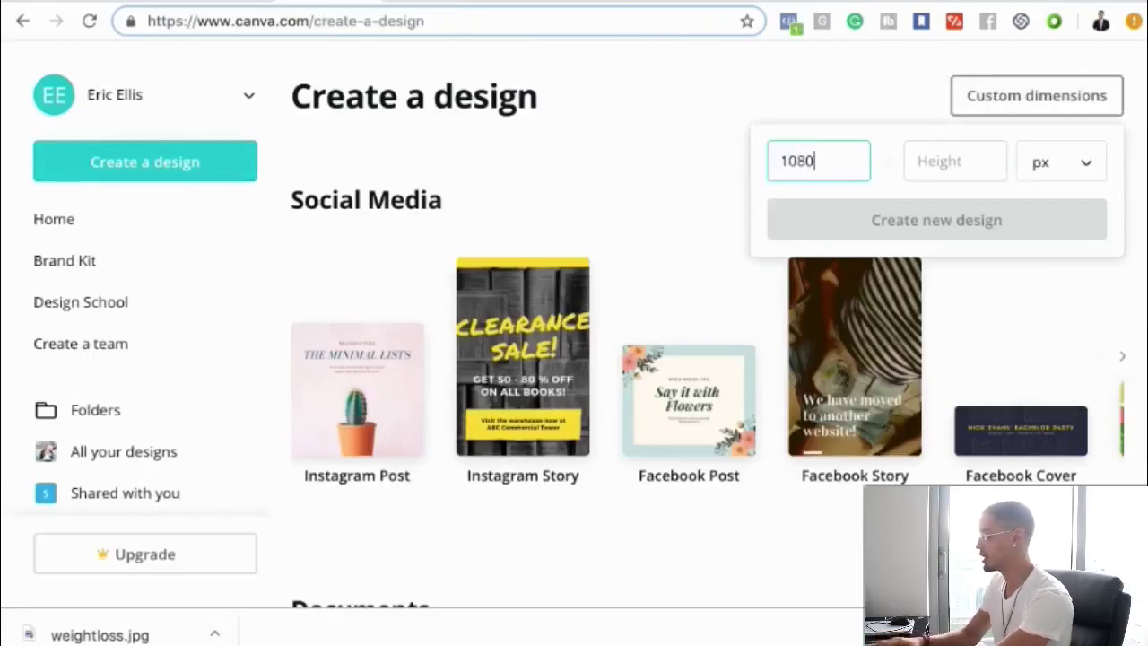
pyautogui.click(960, 154)
pyautogui.write('1920')
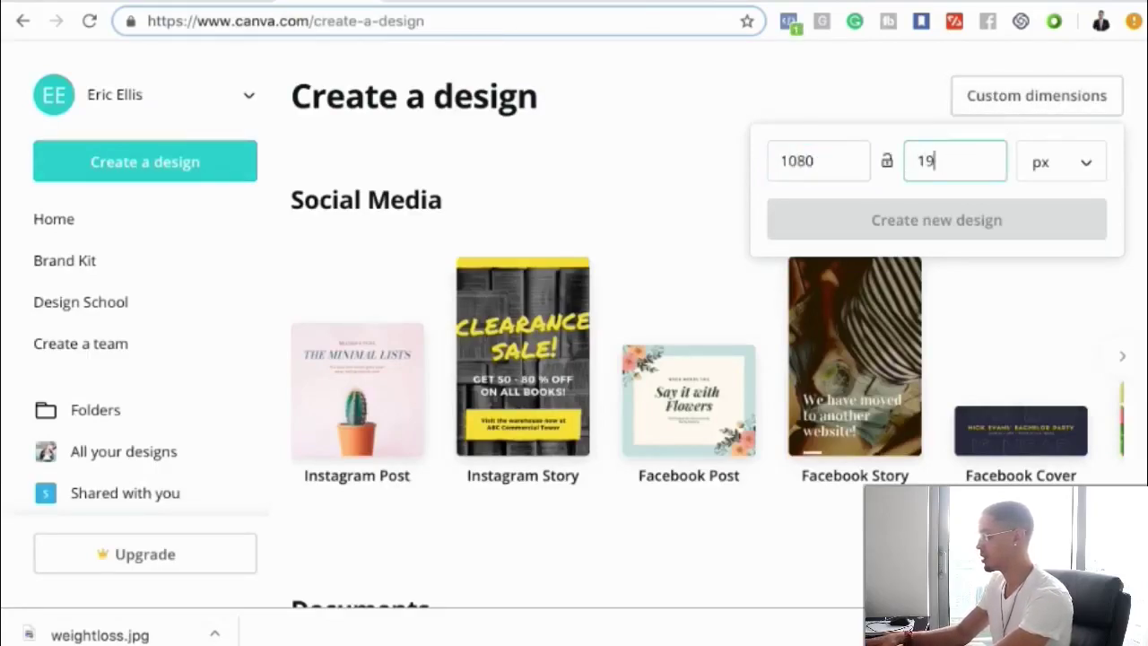
pyautogui.click(948, 221)
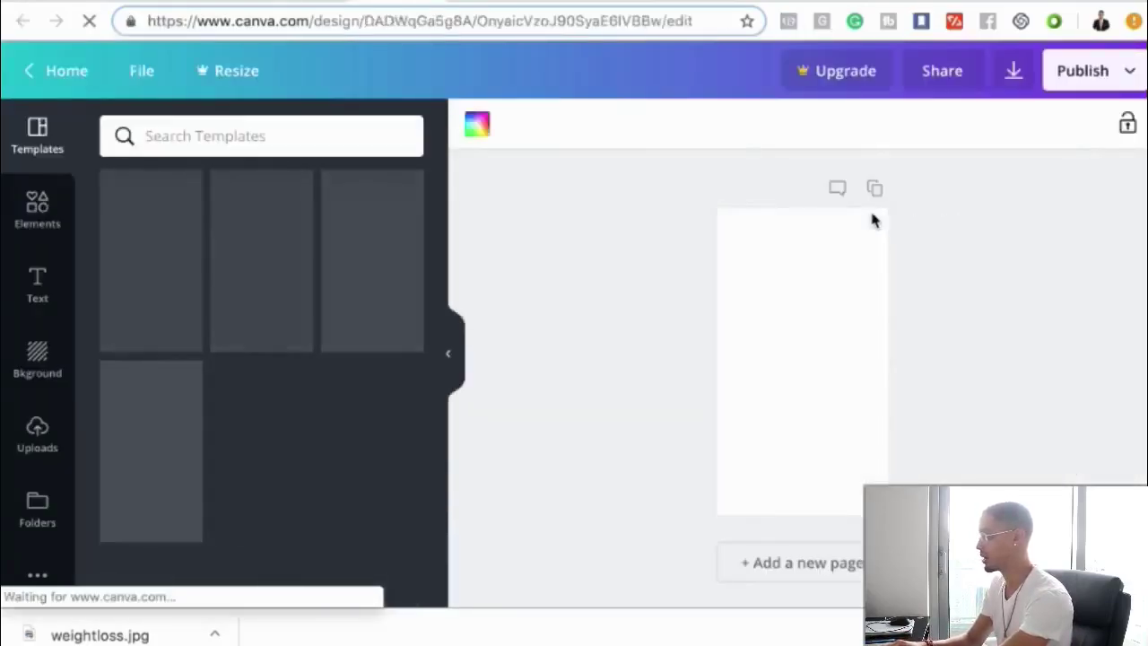
# - Upload weightlossTransparent.png from the Desktop into Canva's Uploads
pyautogui.click(36, 579)
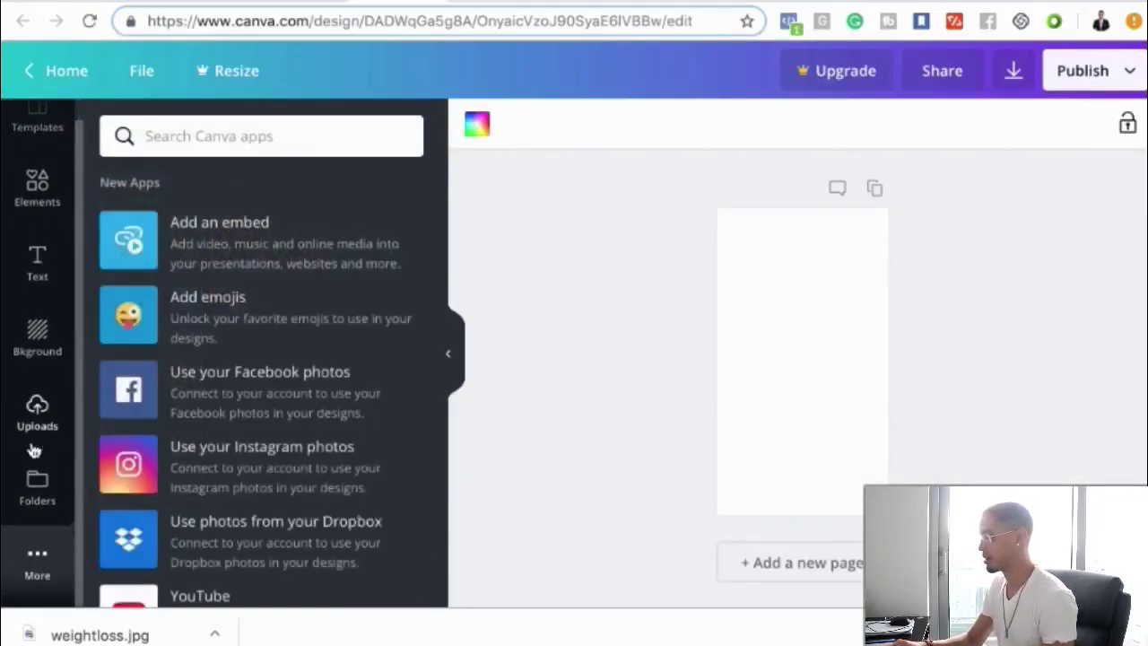
pyautogui.click(40, 405)
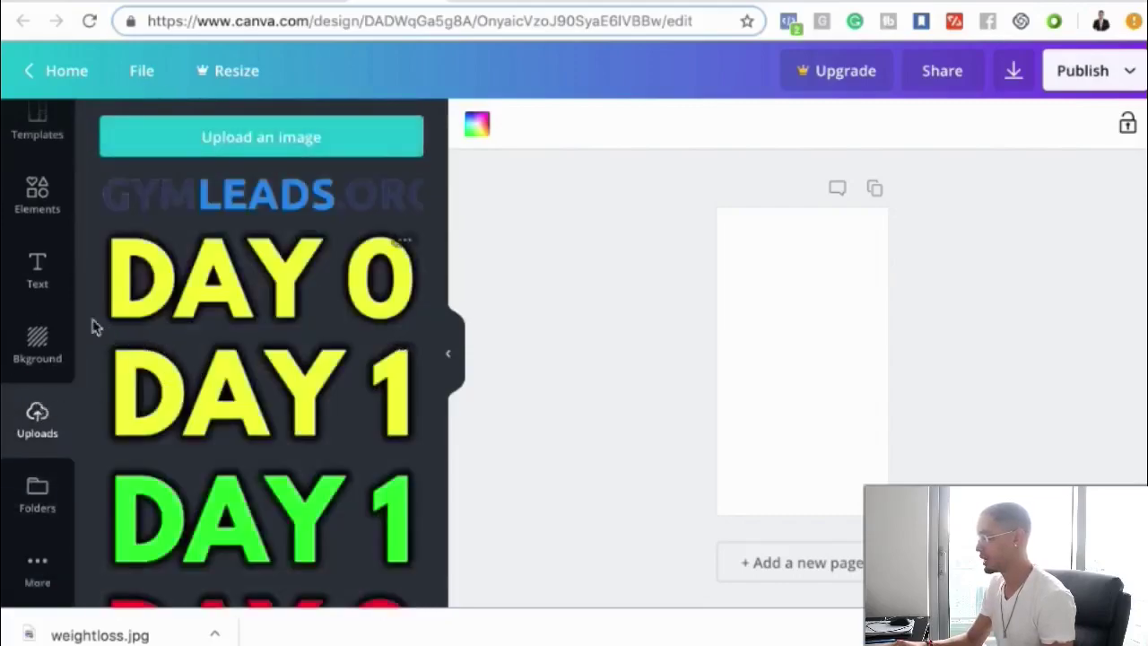
pyautogui.click(252, 150)
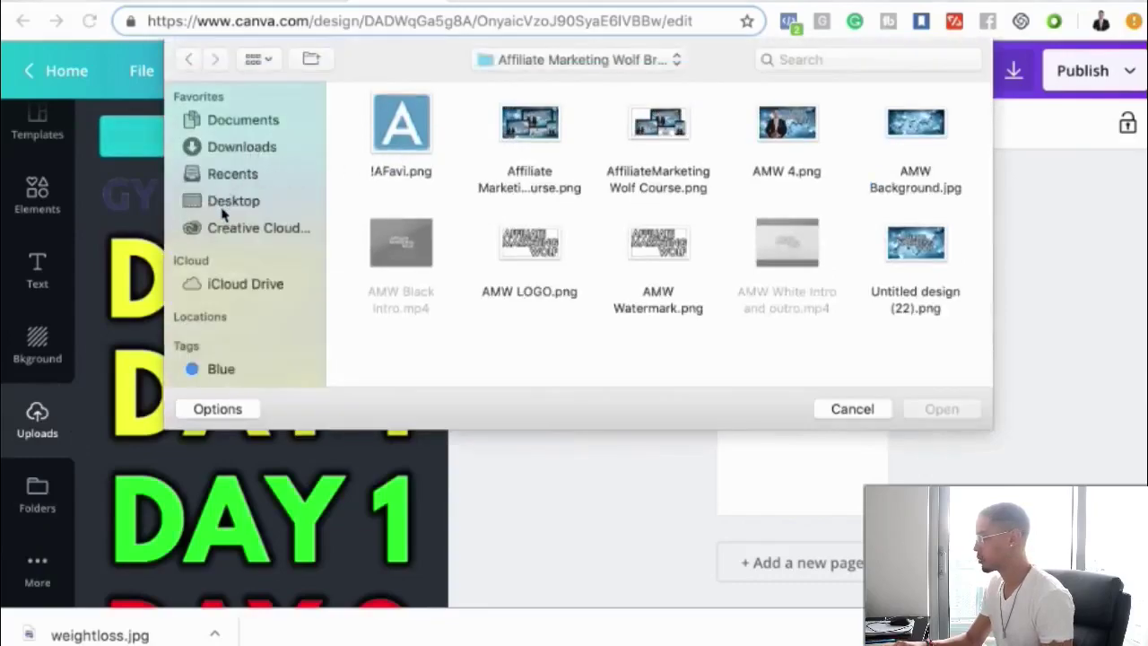
pyautogui.click(226, 202)
pyautogui.scroll(-5, 628, 269)
pyautogui.click(536, 325)
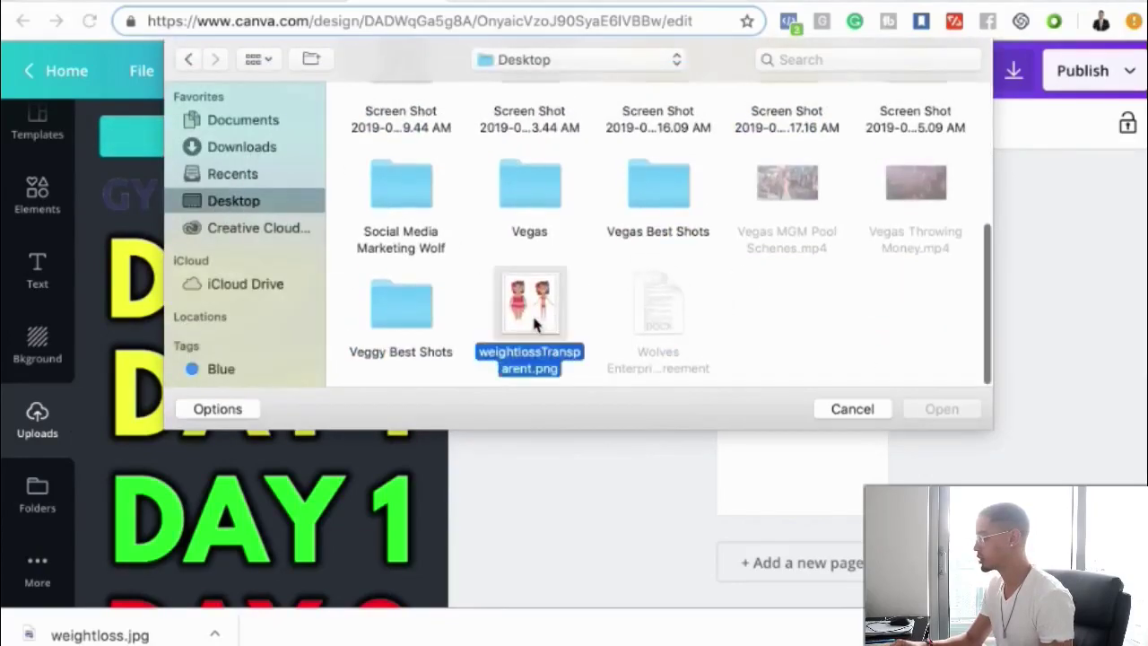
pyautogui.click(944, 410)
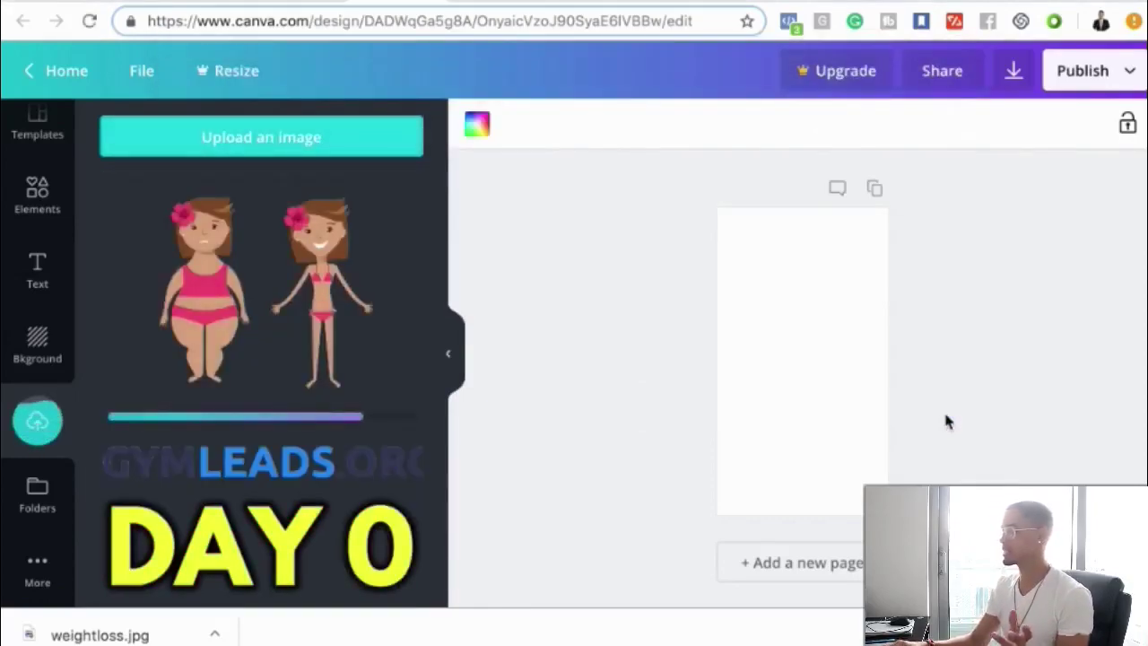
# - Add the uploaded two-women image to the page and apply the yellow gradient background
pyautogui.click(260, 320)
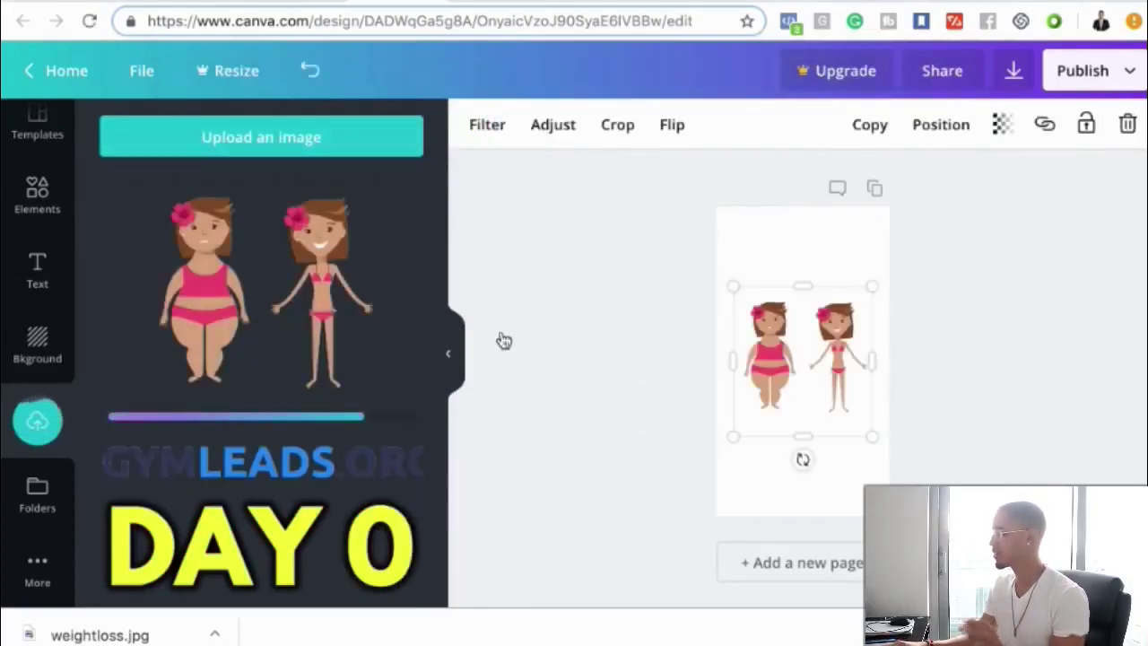
pyautogui.click(815, 256)
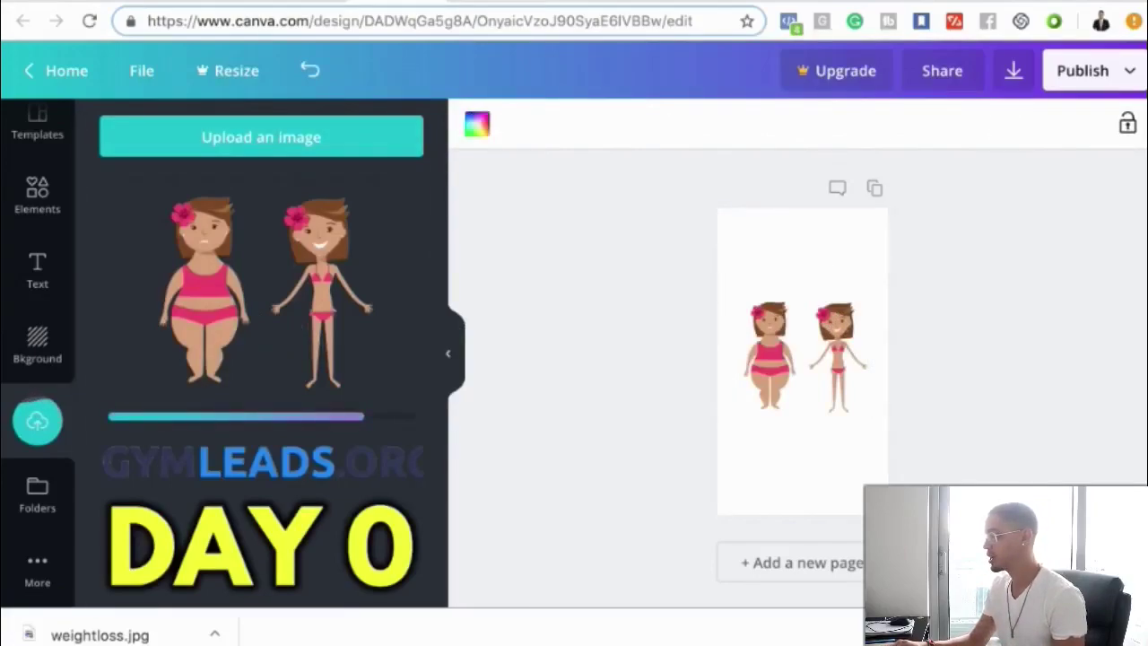
pyautogui.click(38, 339)
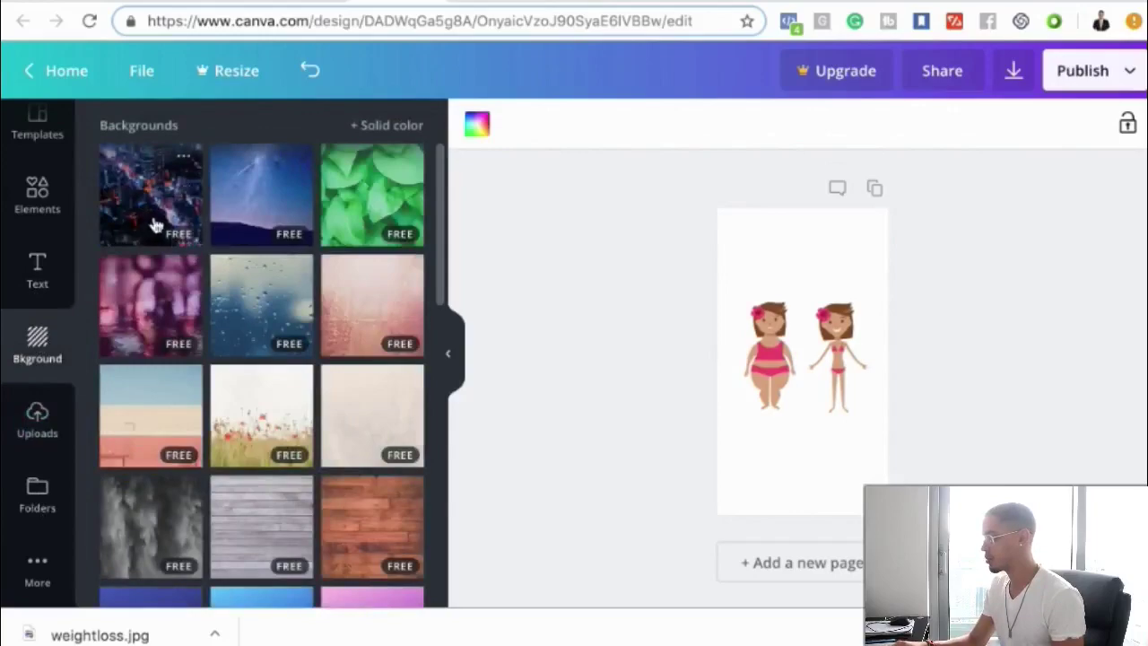
pyautogui.moveTo(184, 387)
pyautogui.scroll(-5, 184, 387)
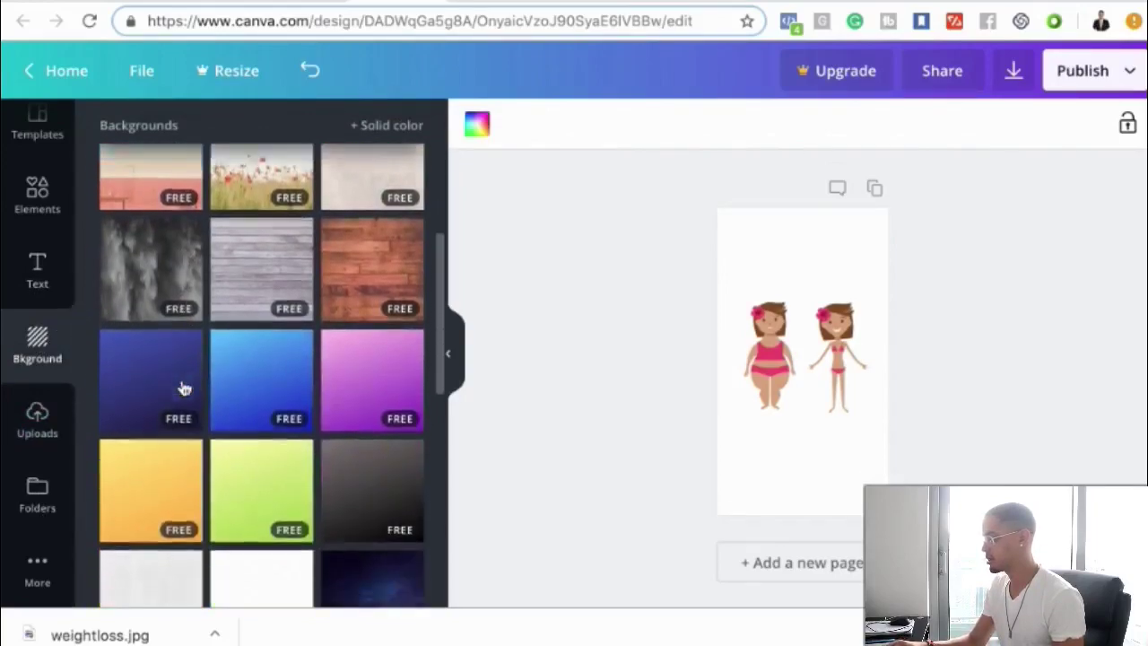
pyautogui.click(165, 309)
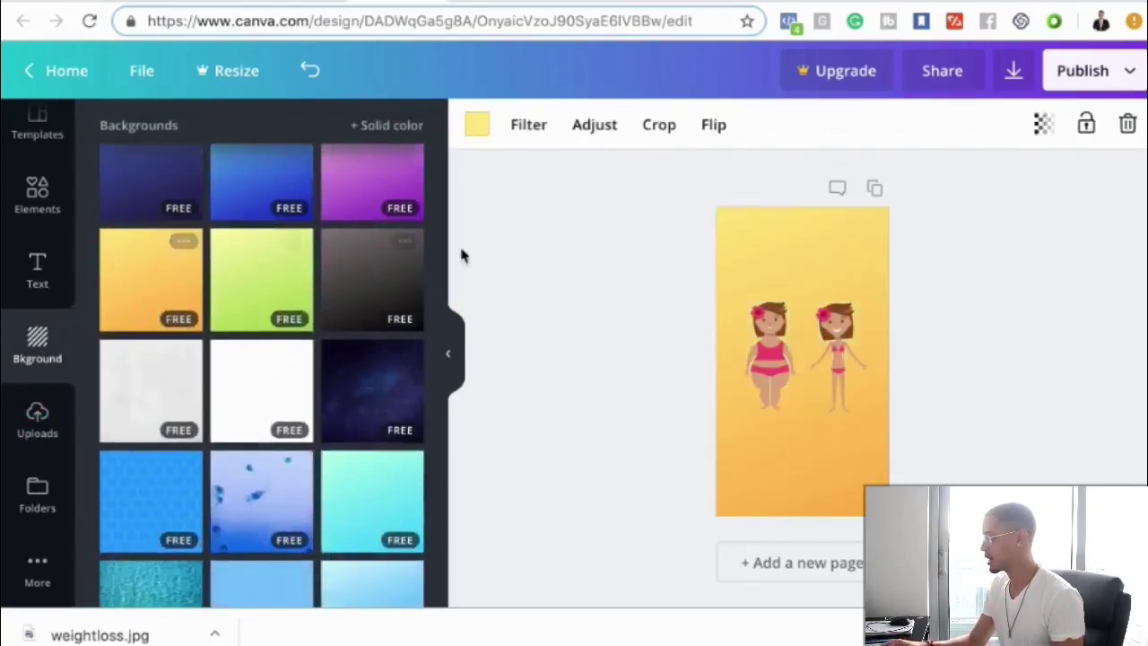
# - Add a heading box with the pasted 'Weird Yoga Trick' headline and widen it
pyautogui.click(642, 268)
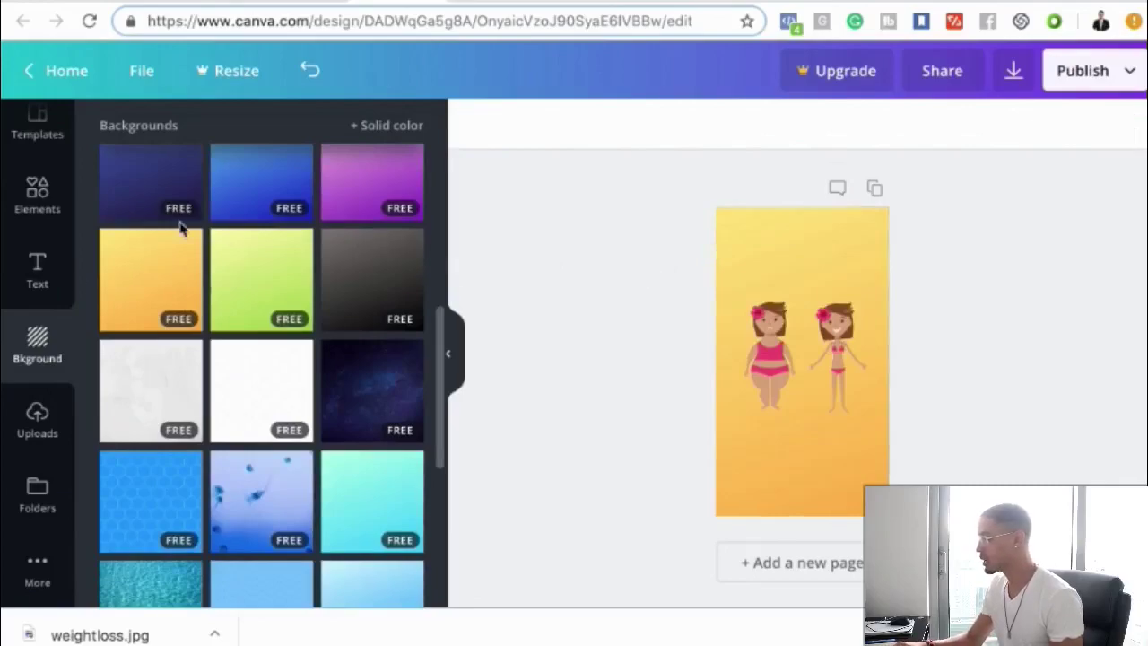
pyautogui.click(37, 280)
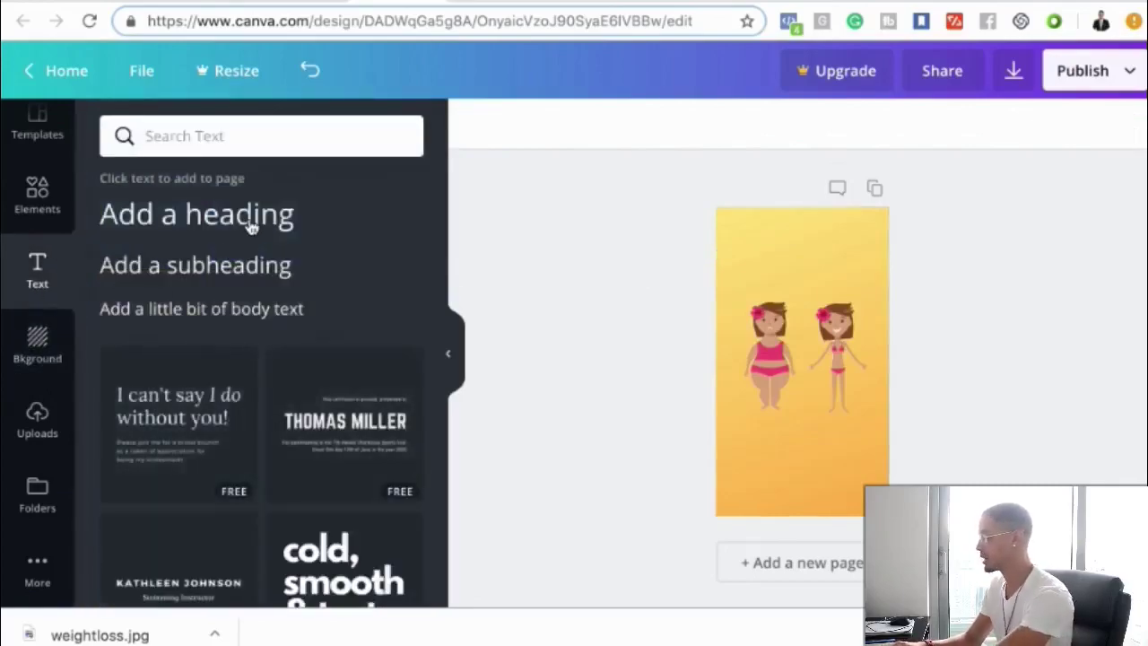
pyautogui.click(250, 221)
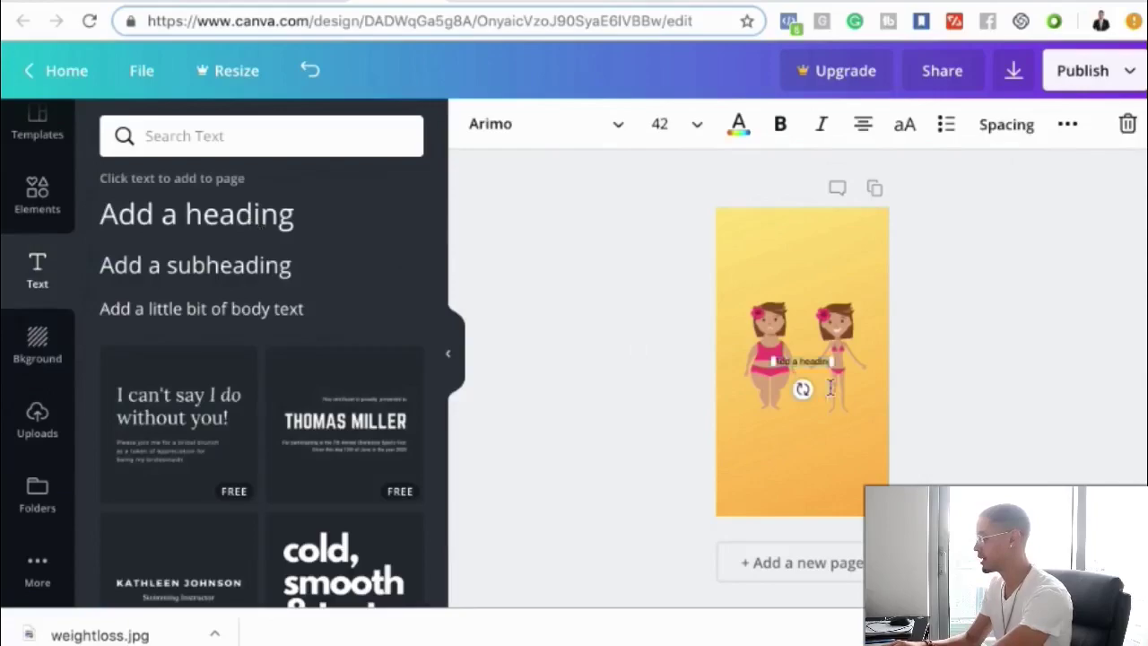
pyautogui.write('Weird Yoga Trick Speeds Up Metabolism And Forces Your Body To Lose Annoying Extra Body Fat')
pyautogui.moveTo(832, 418); pyautogui.dragTo(893, 418)
pyautogui.moveTo(771, 384); pyautogui.dragTo(756, 383)
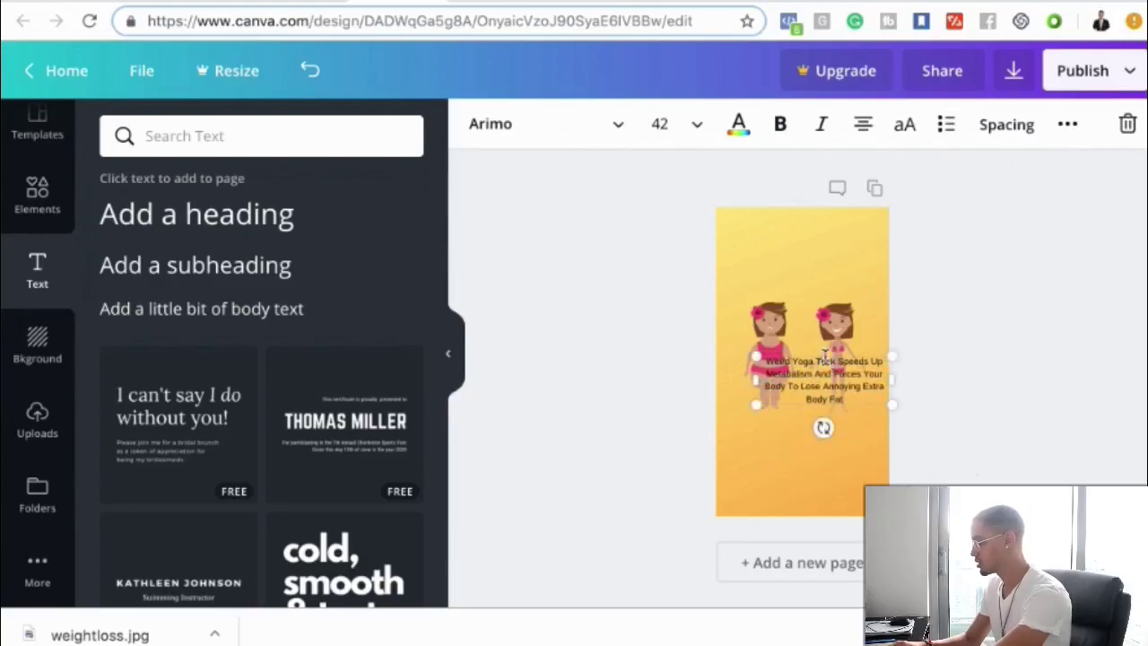
pyautogui.moveTo(823, 356); pyautogui.dragTo(823, 385)
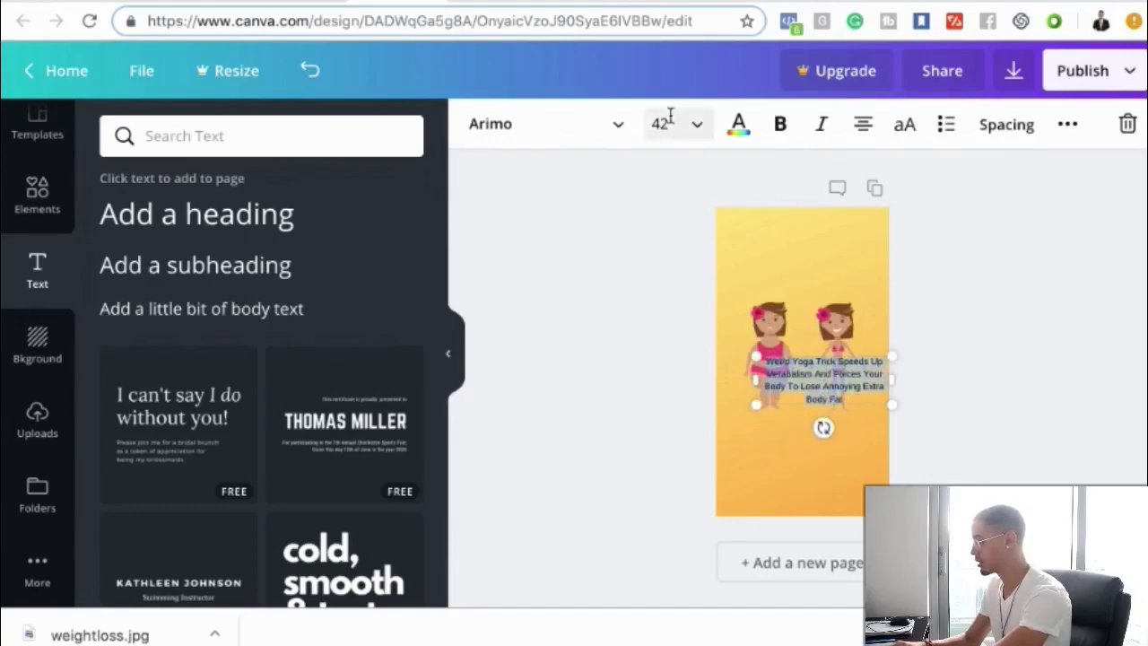
# - Style the headline text in Aileron Heavy, bold, at size 72
pyautogui.click(534, 128)
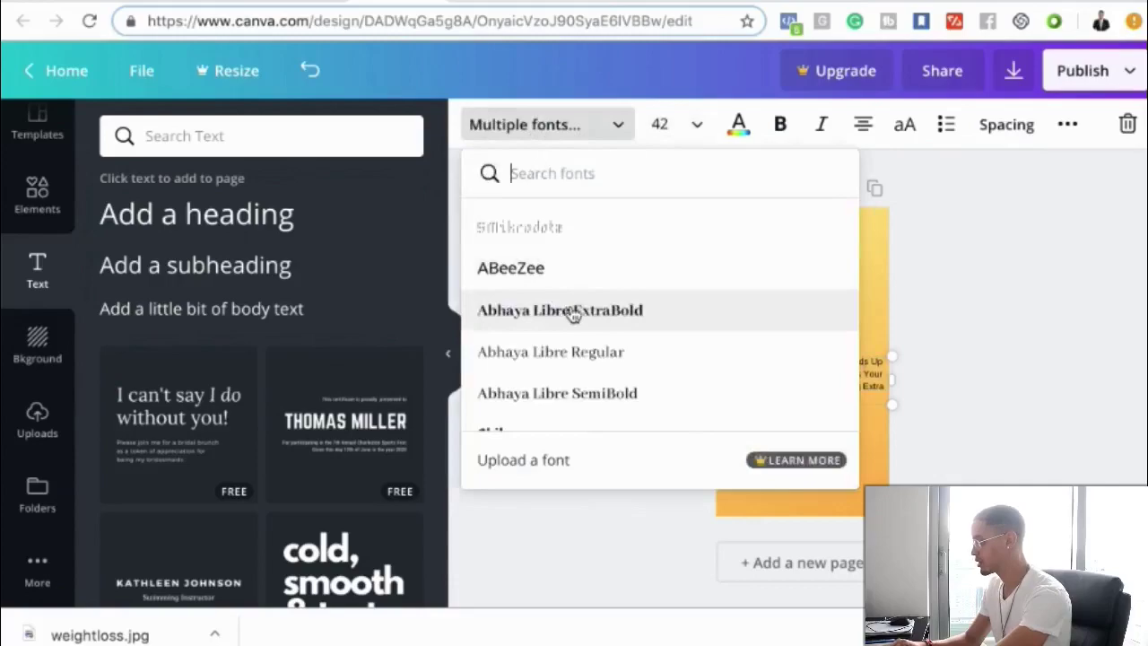
pyautogui.scroll(-5, 601, 321)
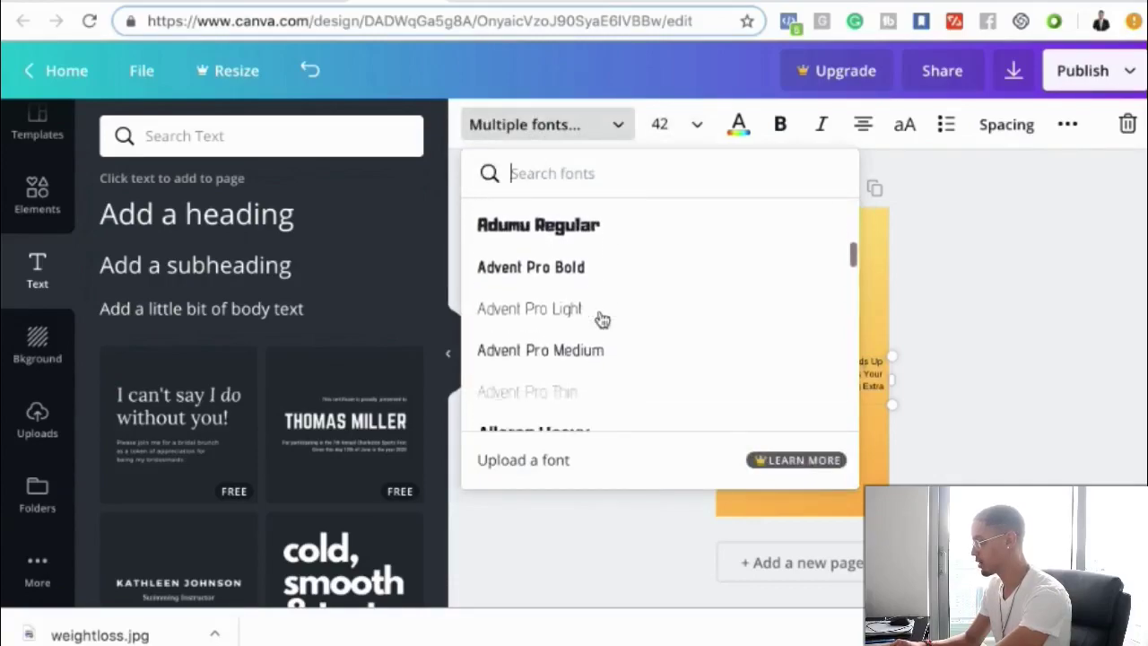
pyautogui.scroll(-1, 596, 318)
pyautogui.click(591, 319)
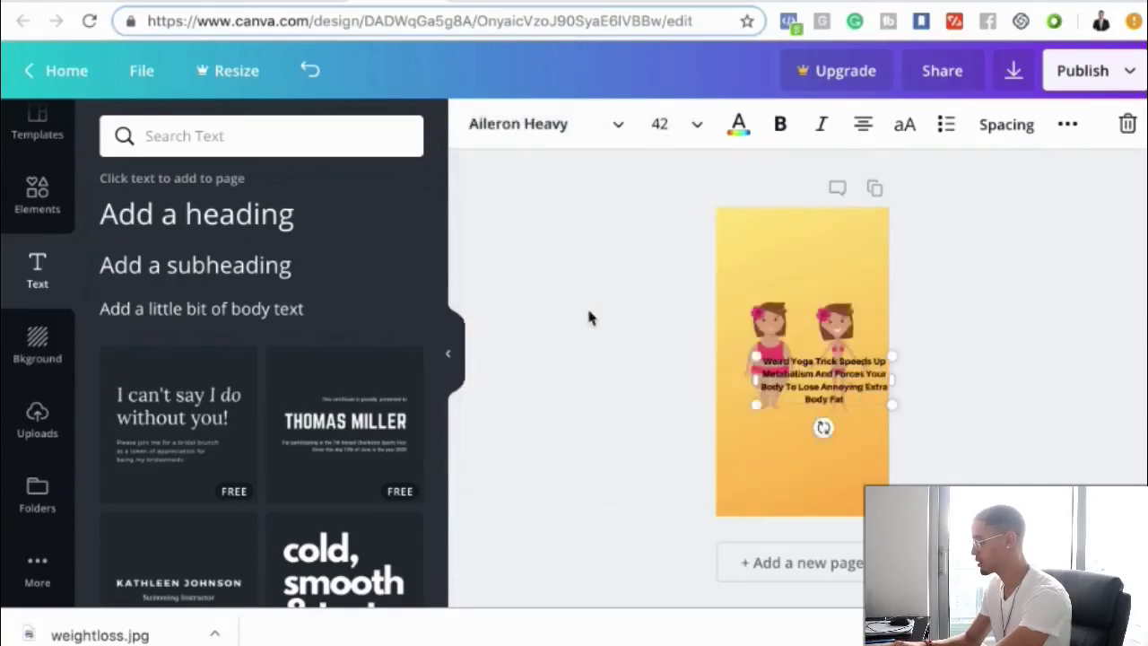
pyautogui.click(780, 128)
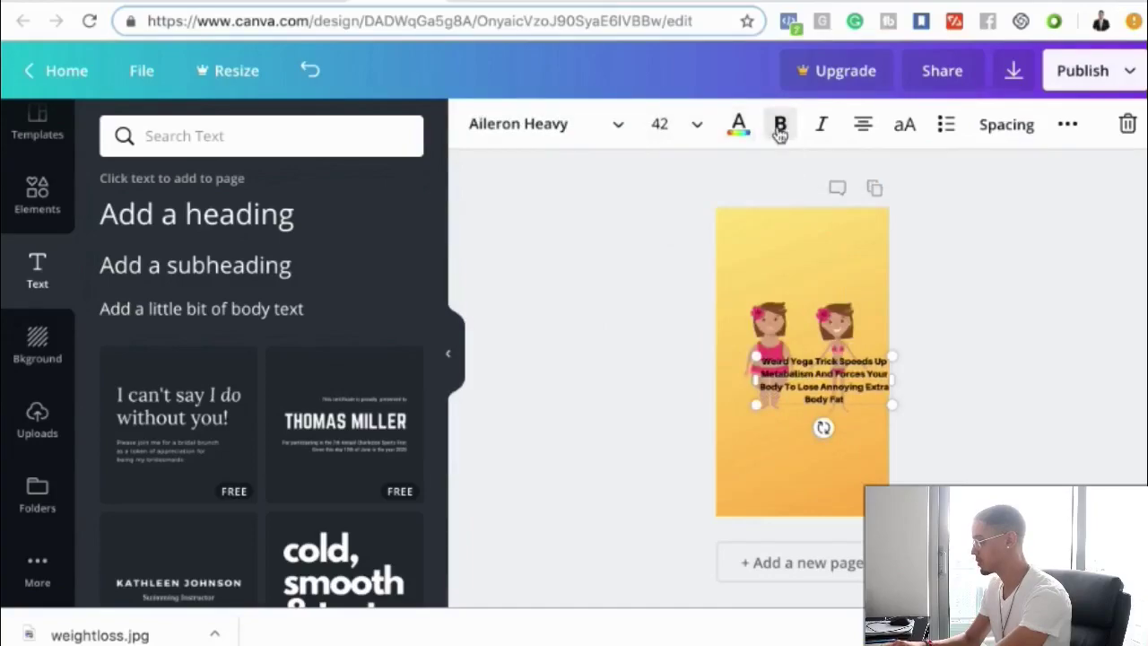
pyautogui.click(697, 130)
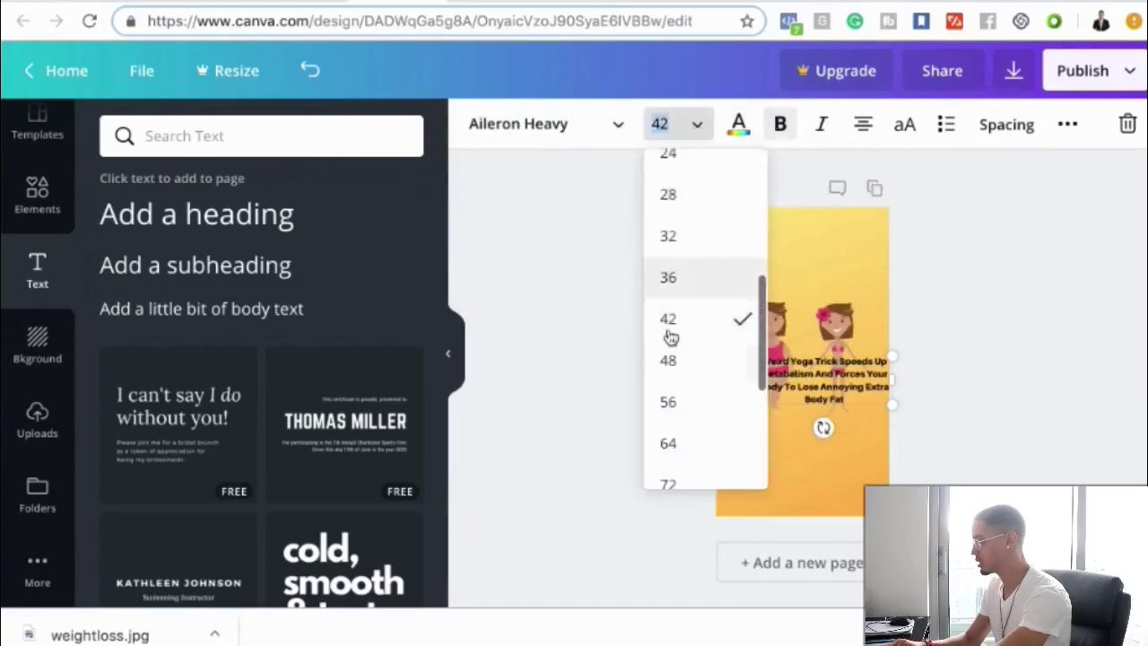
pyautogui.click(669, 482)
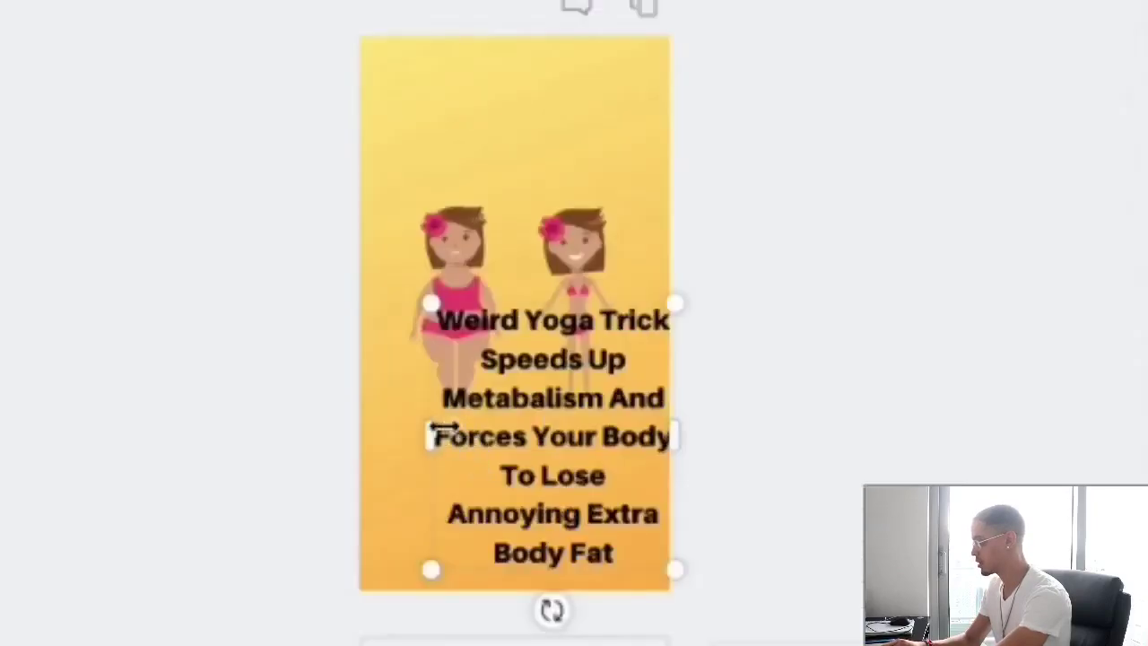
# - Widen the headline box, delete the word 'Annoying', and move the headline higher
pyautogui.moveTo(409, 434); pyautogui.dragTo(350, 431)
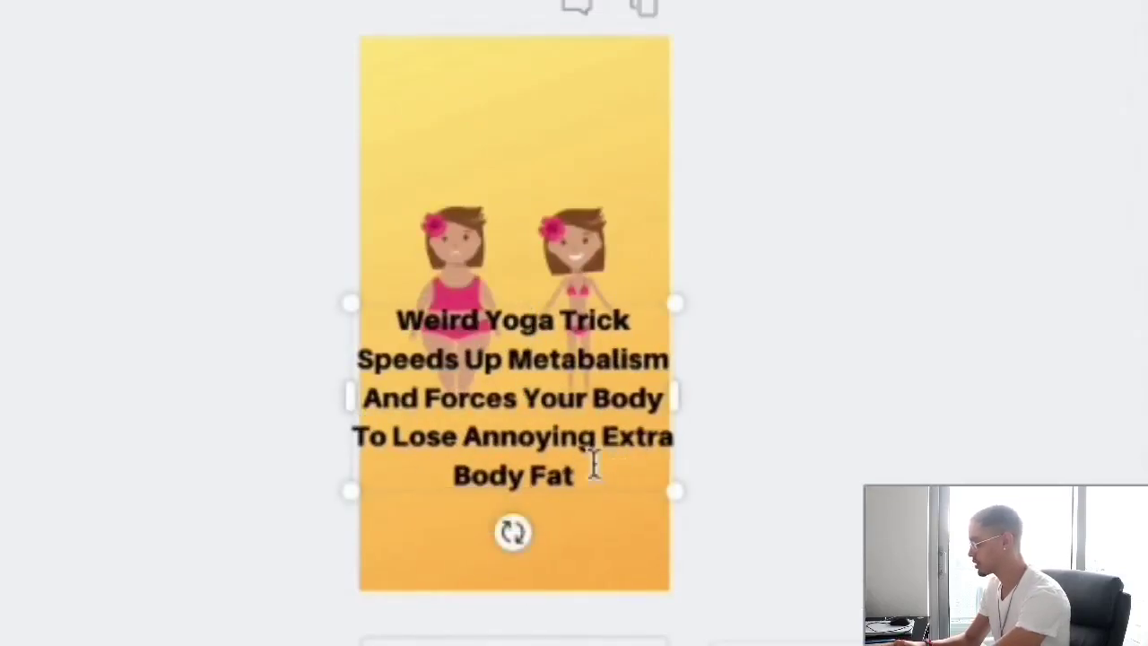
pyautogui.moveTo(593, 463); pyautogui.dragTo(595, 441)
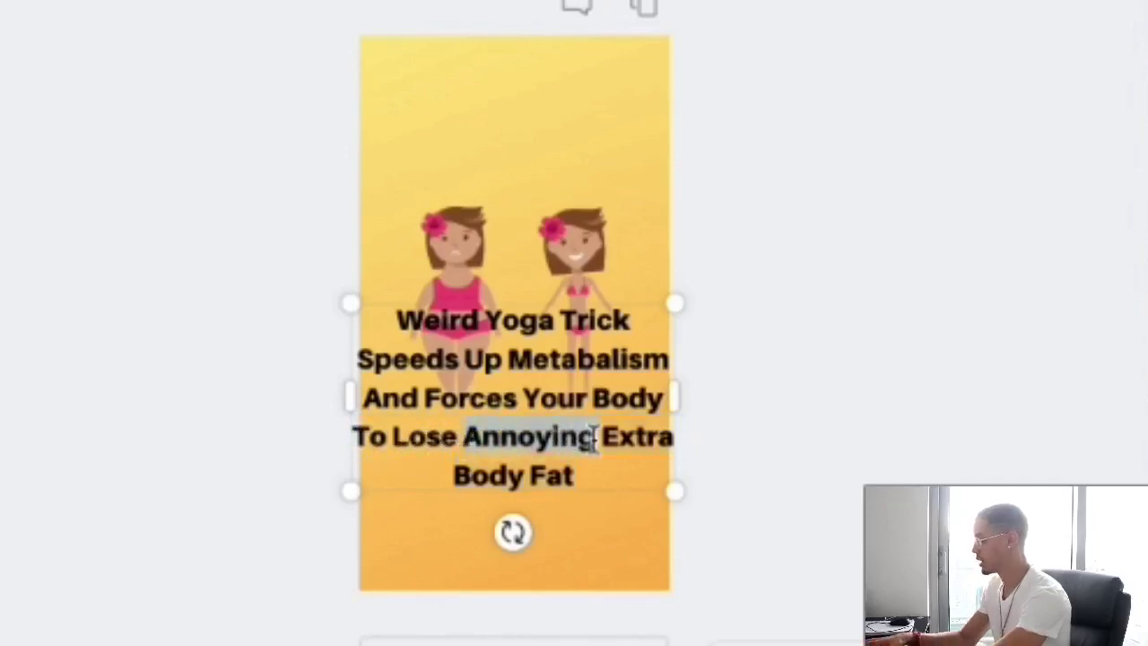
pyautogui.press('BackSpace')
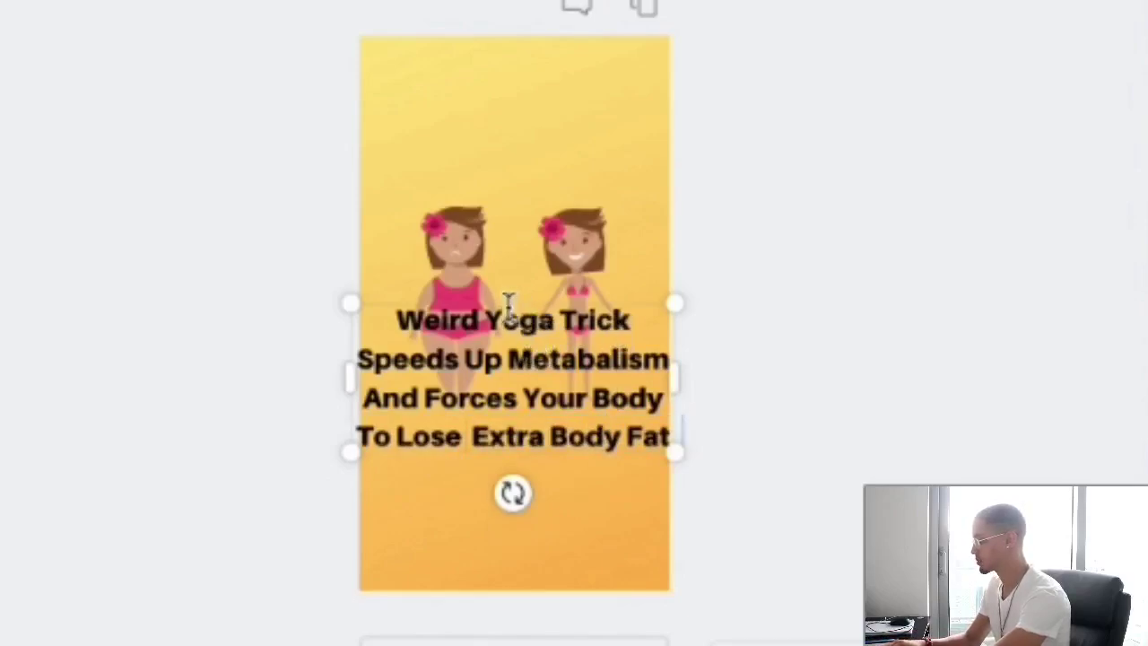
pyautogui.moveTo(508, 301); pyautogui.dragTo(512, 80)
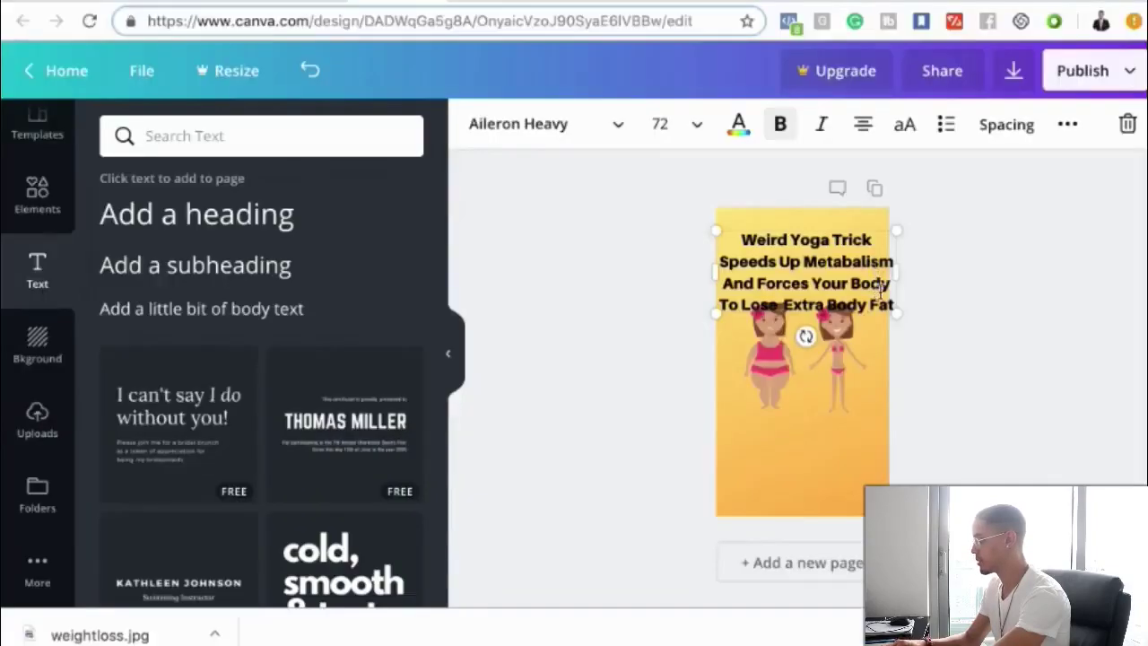
# - Shrink all of the headline text to size 64
pyautogui.moveTo(743, 242); pyautogui.dragTo(879, 302)
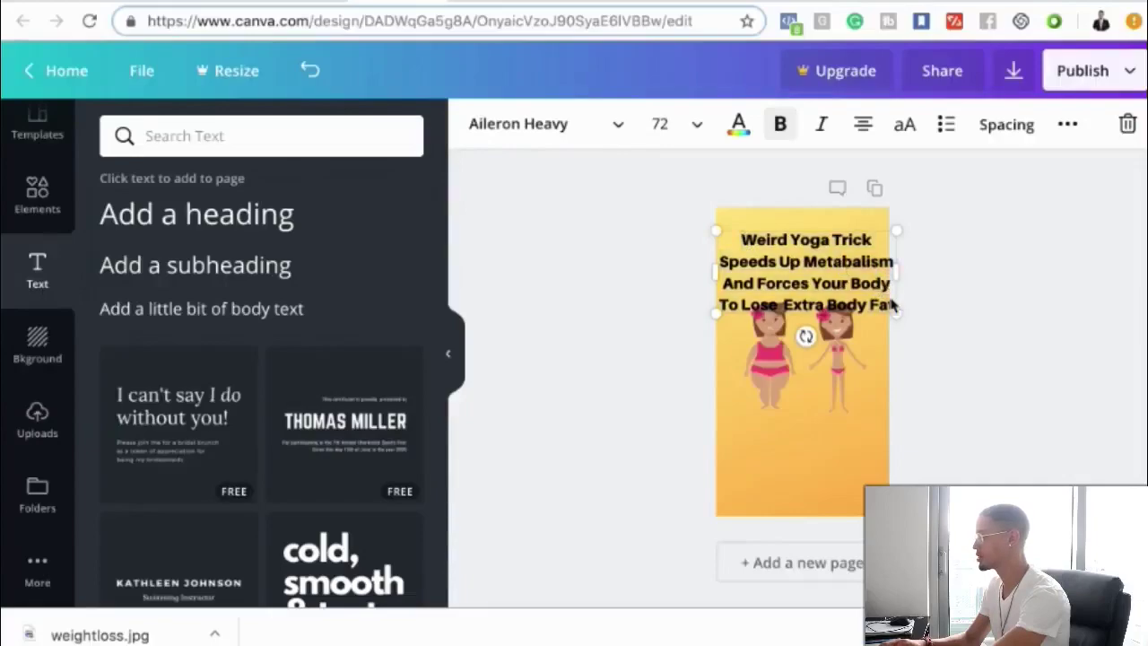
pyautogui.click(877, 296)
pyautogui.hotkey('ctrl', 'a')
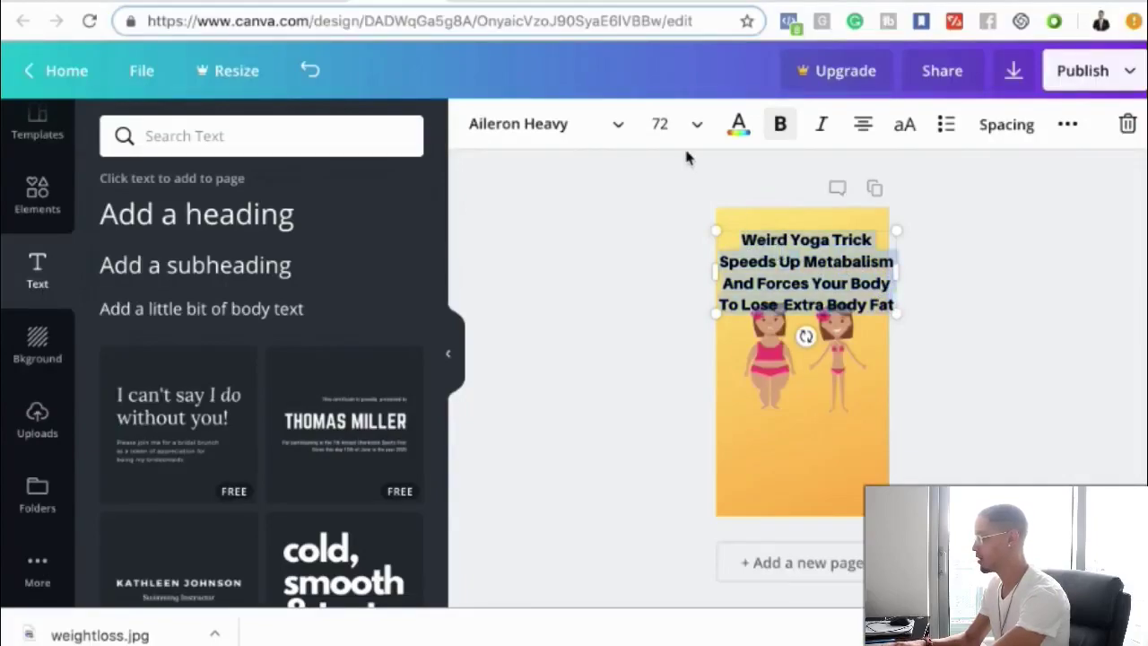
pyautogui.click(677, 124)
pyautogui.click(675, 280)
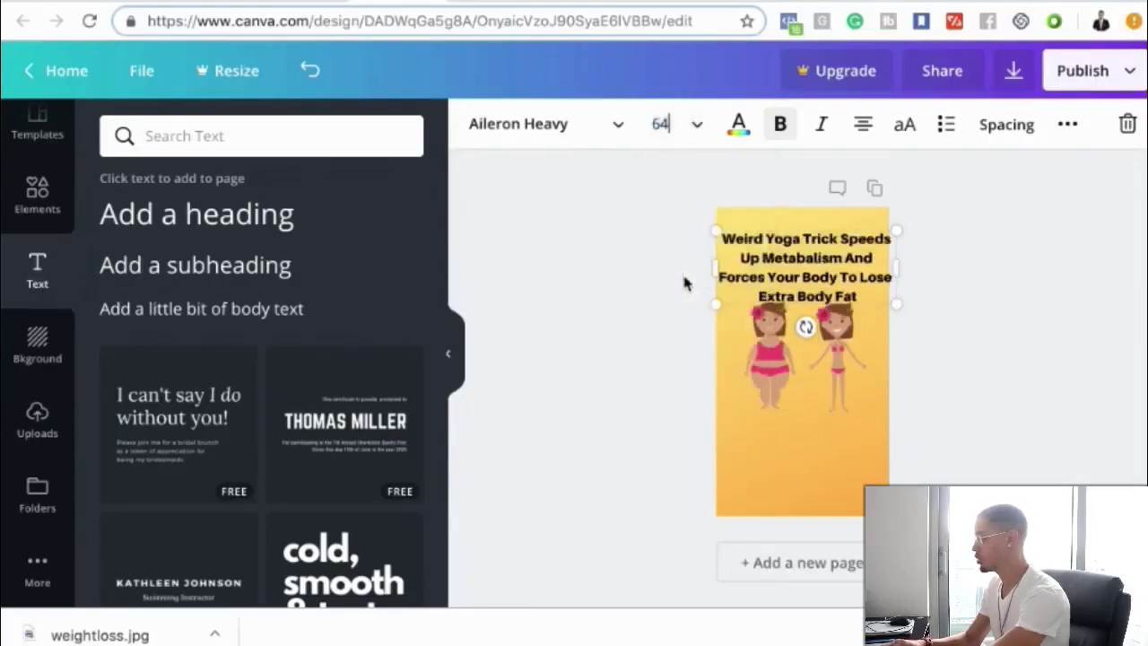
pyautogui.click(650, 303)
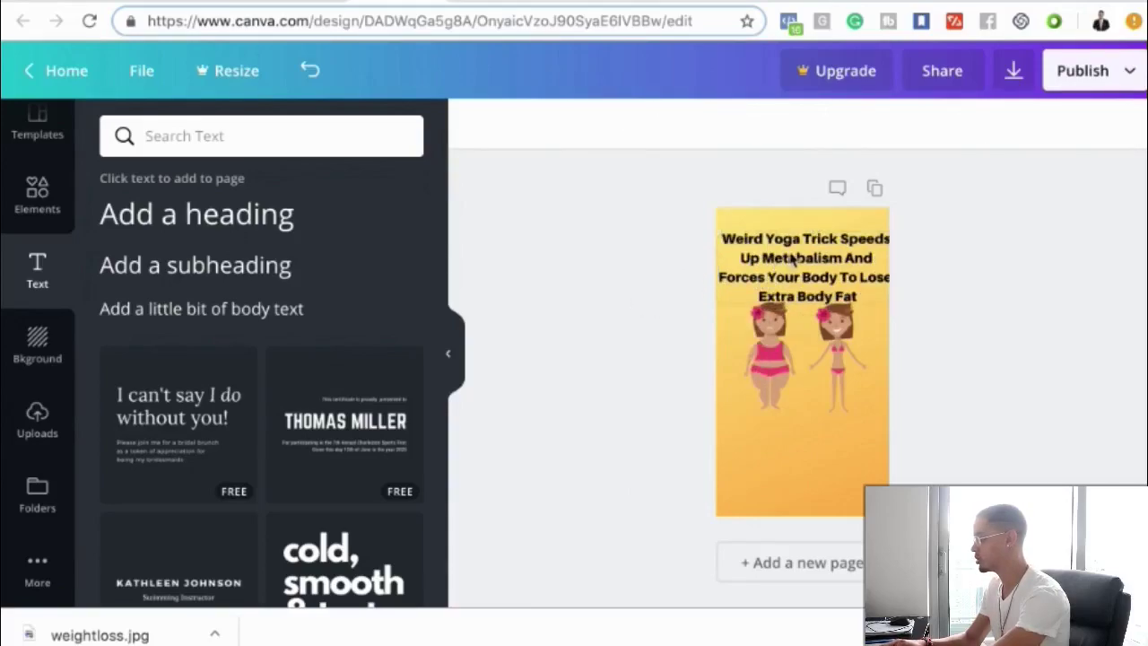
# - Move the headline to the top of the image, undoing an accidental duplicate paste
pyautogui.moveTo(792, 259); pyautogui.dragTo(787, 244)
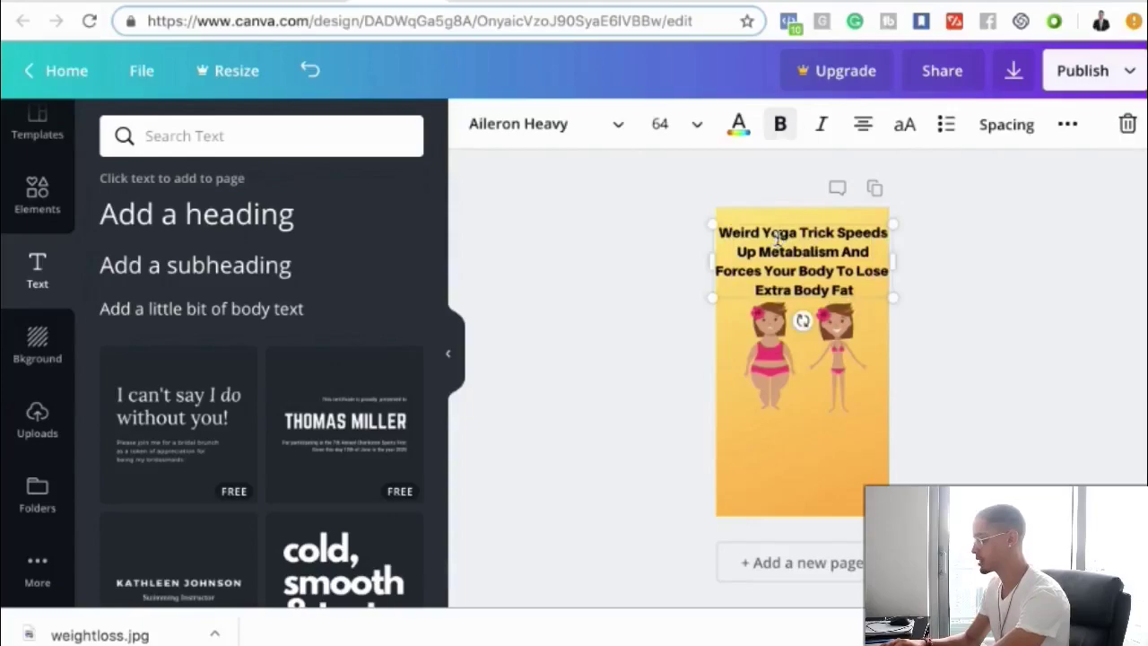
pyautogui.click(777, 235)
pyautogui.write('Weird Yoga Trick Speeds Up Metabalism And Forces Your Body To Lose Annoying Extra Body Fat')
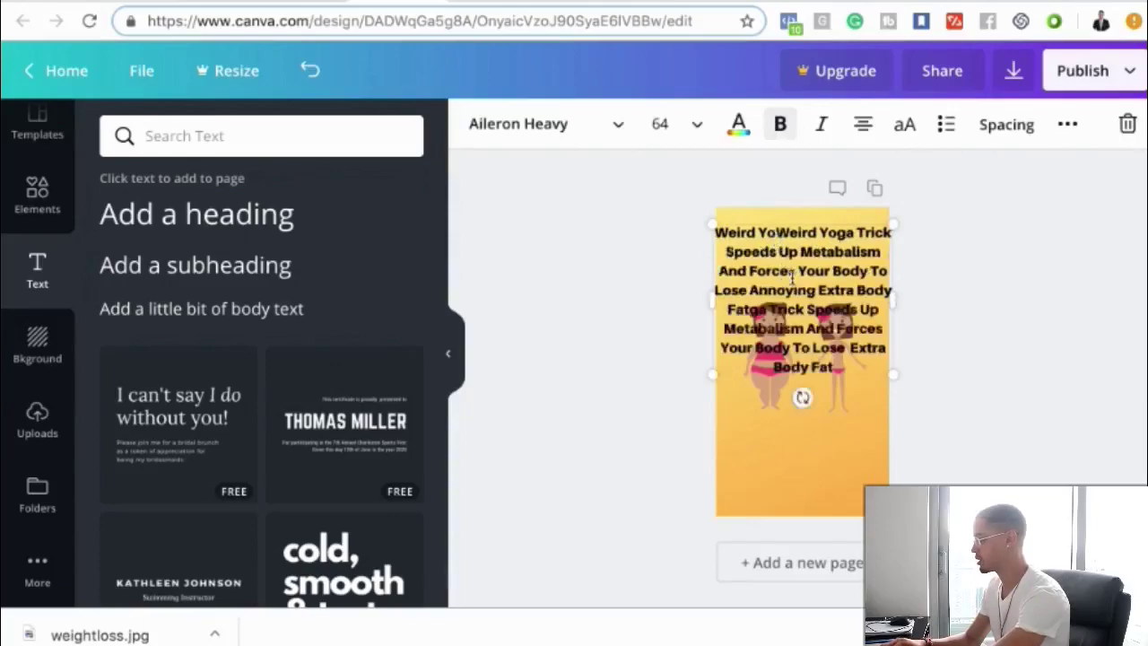
pyautogui.hotkey('ctrl', 'z')
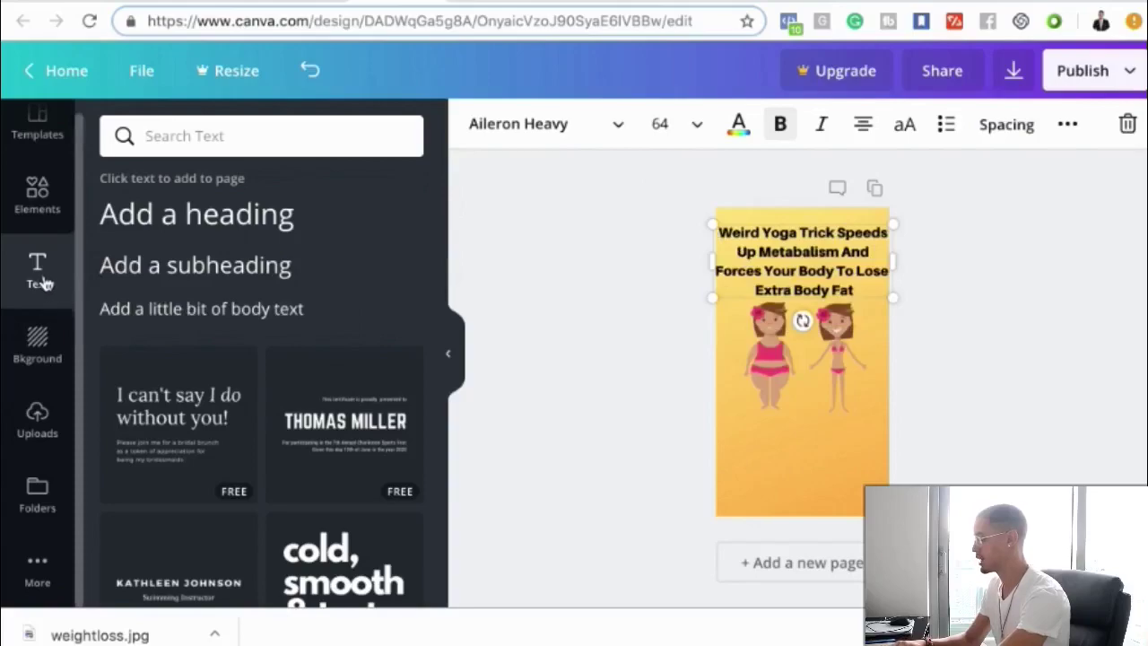
pyautogui.click(647, 321)
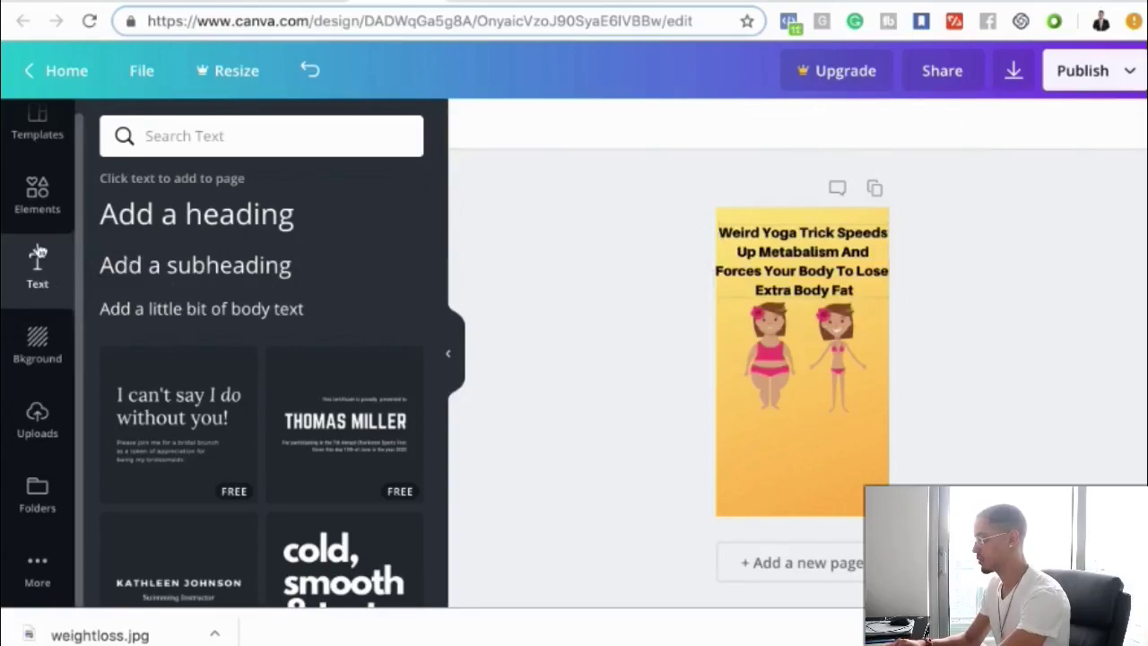
# - Add a 'SWIPE UP' heading in the Aileron Heavy font
pyautogui.click(205, 224)
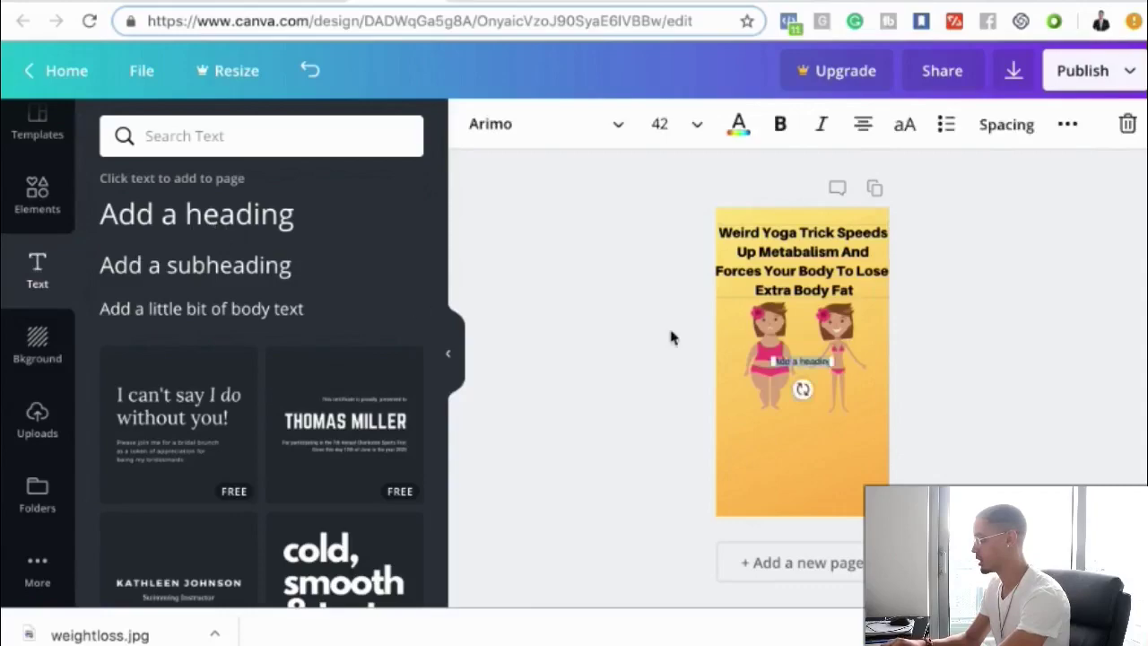
pyautogui.write('SWIPE')
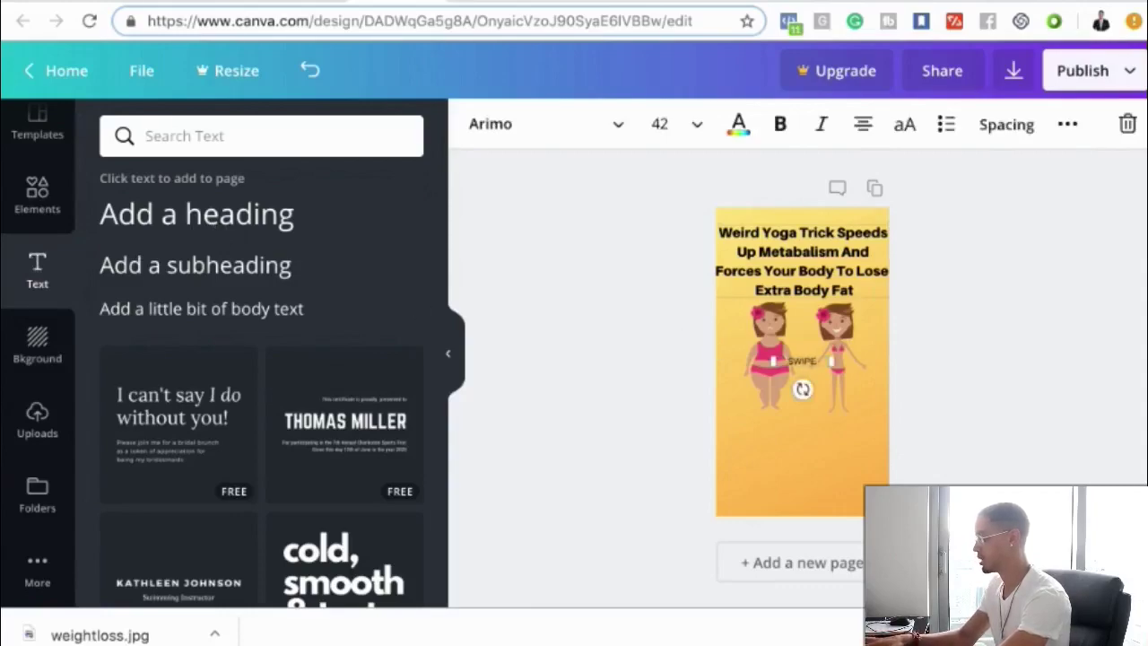
pyautogui.write(' UP')
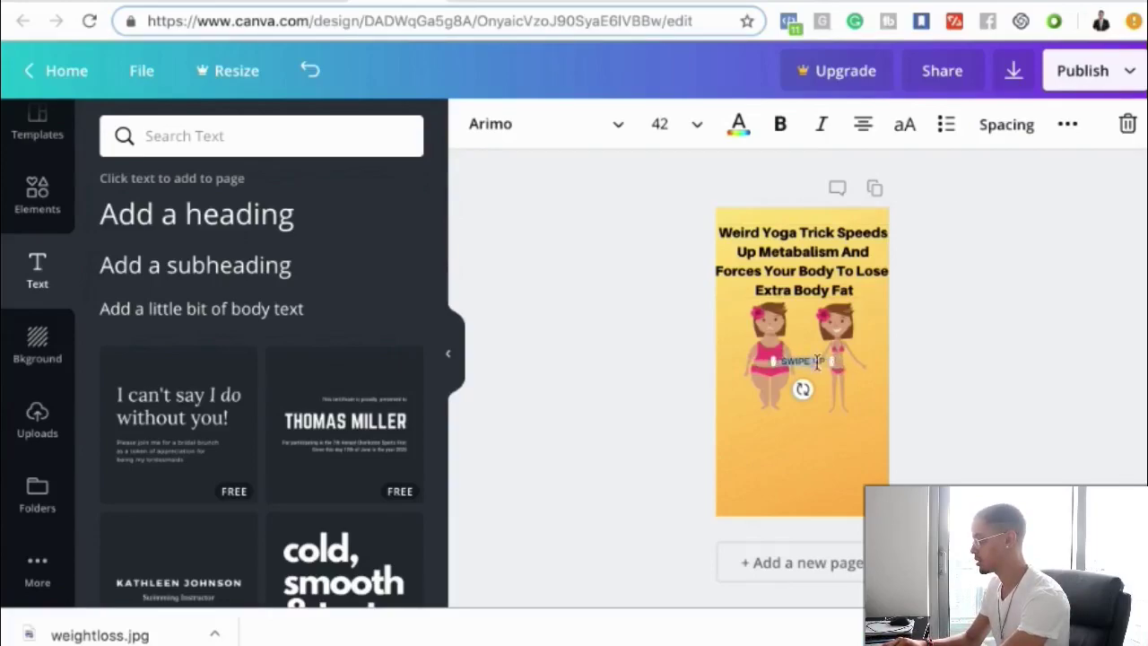
pyautogui.click(530, 134)
pyautogui.click(546, 236)
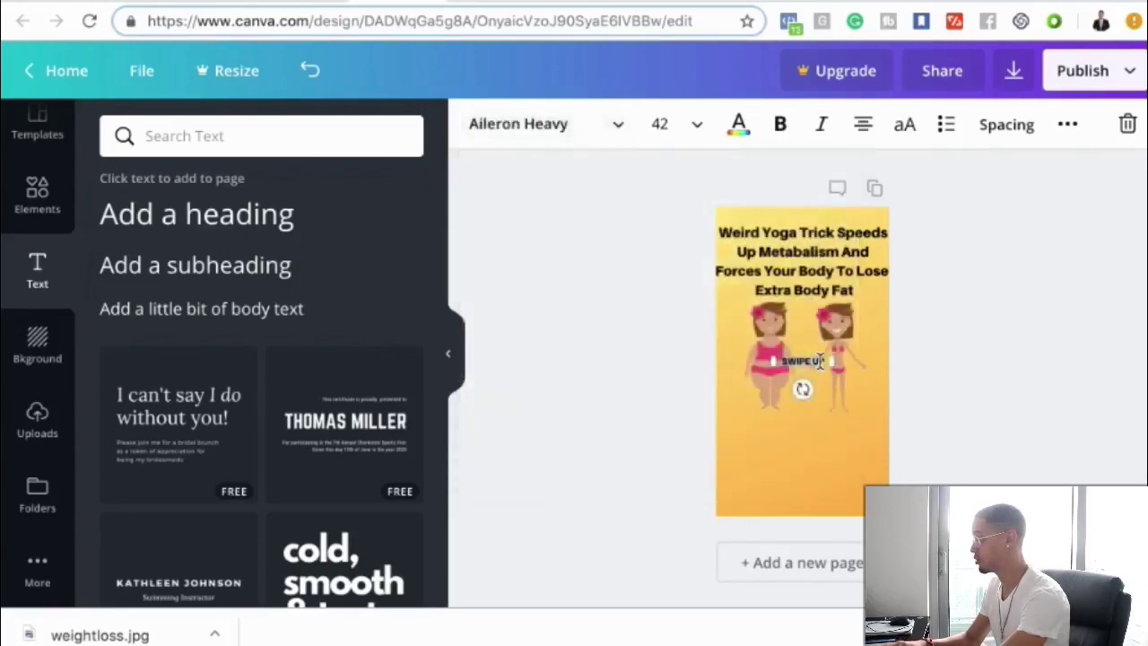
# - Enlarge SWIPE UP to size 80, widen it to one line, and show the uploaded images
pyautogui.click(664, 125)
pyautogui.scroll(-3, 689, 440)
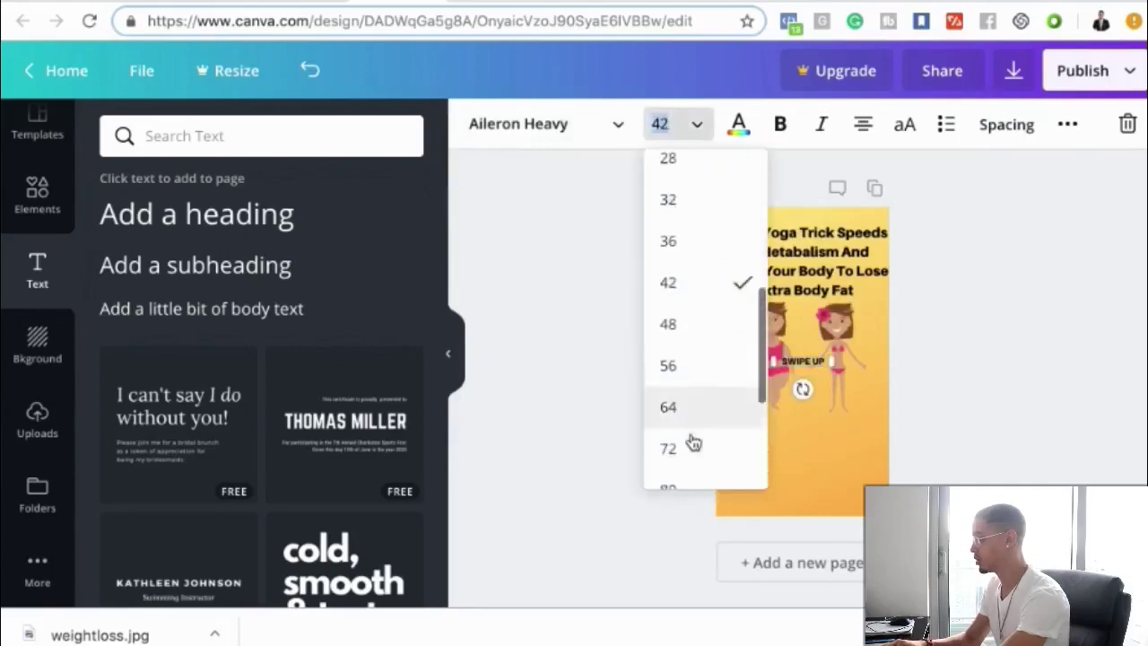
pyautogui.click(687, 438)
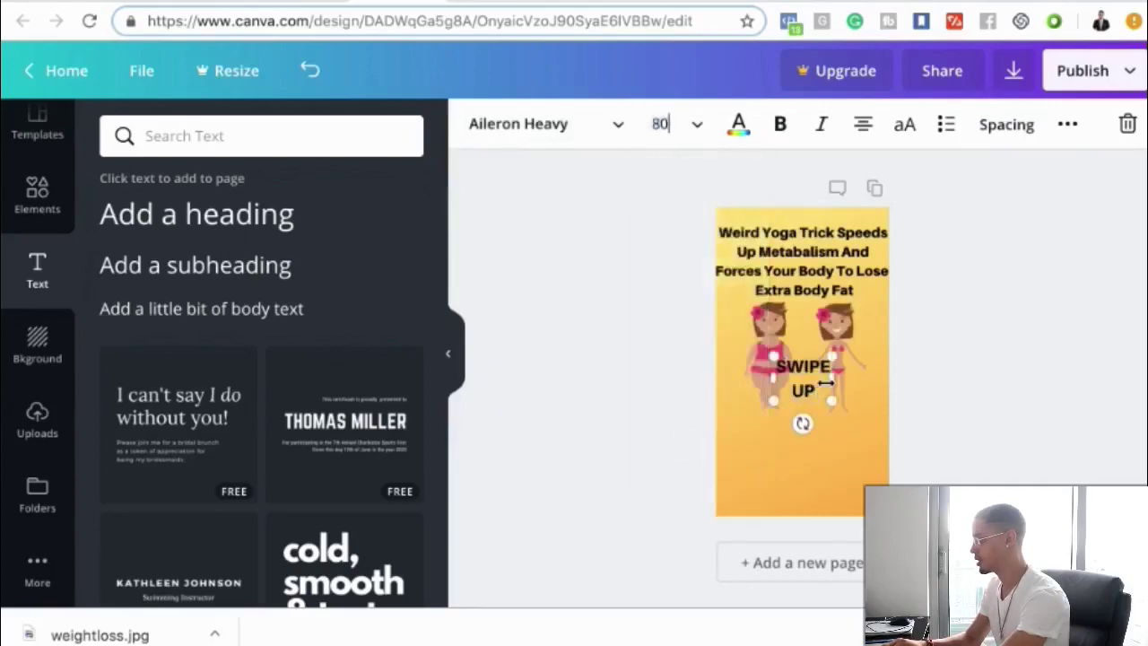
pyautogui.moveTo(830, 378); pyautogui.dragTo(804, 474)
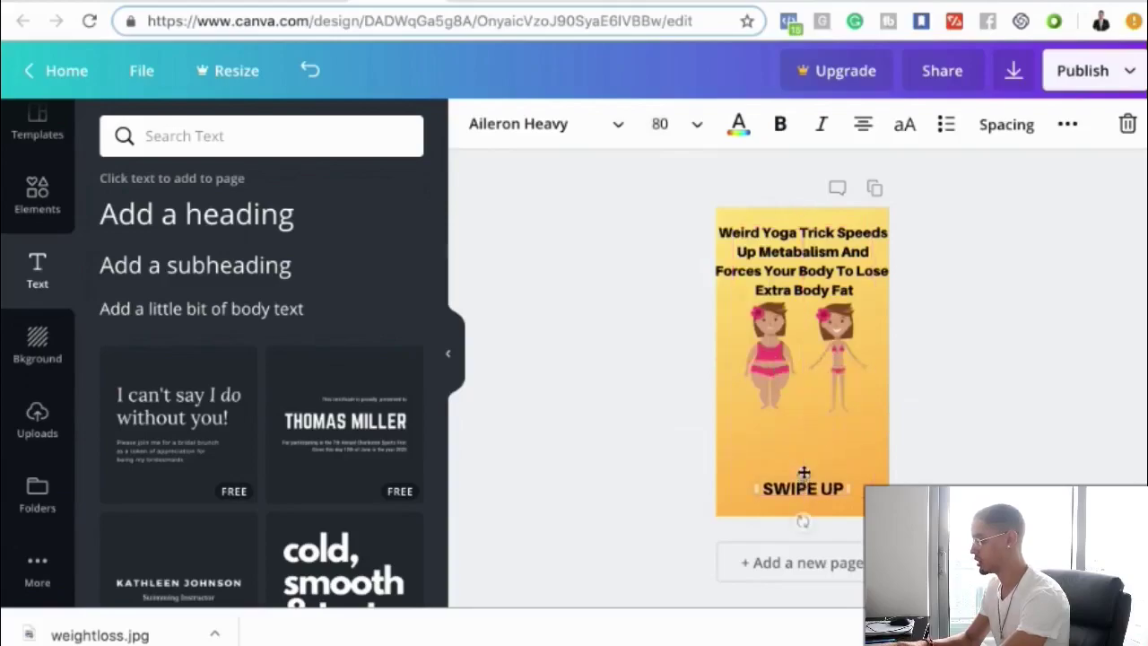
pyautogui.click(37, 420)
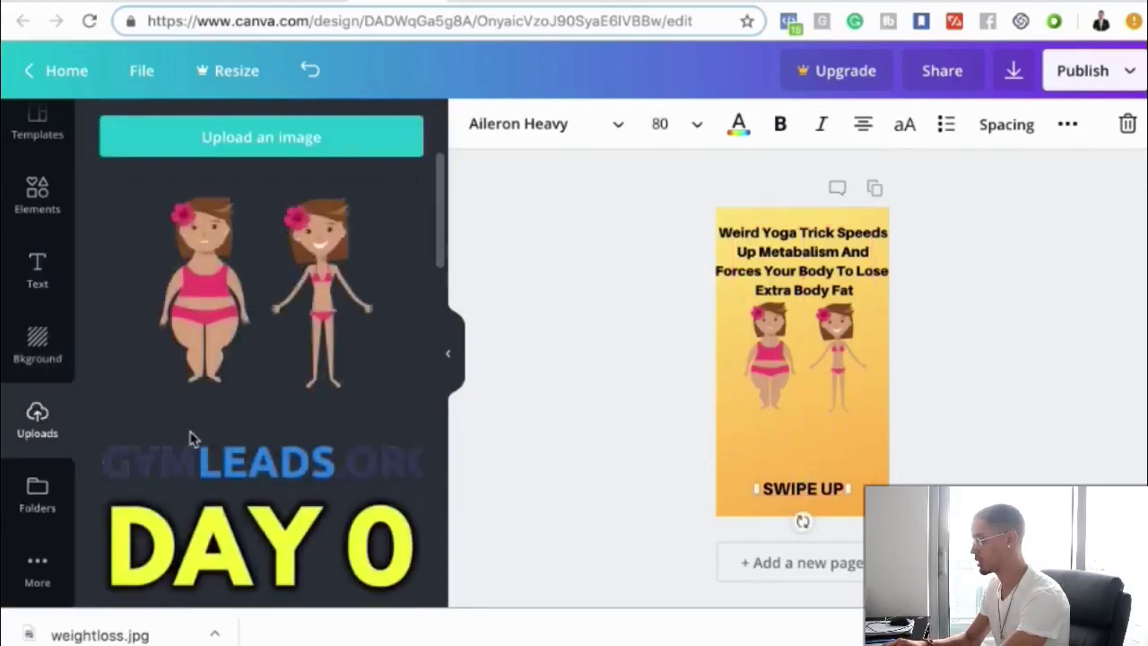
# - Place the red arrow image from Uploads, shrink it, and position it just above SWIPE UP
pyautogui.scroll(-15, 190, 438)
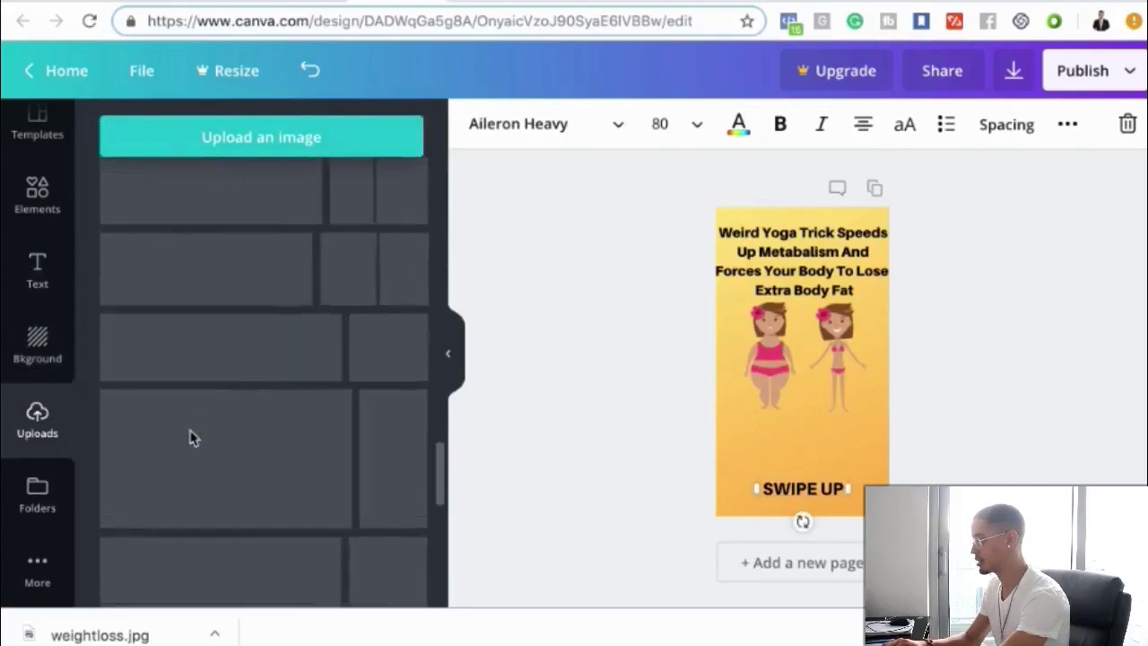
pyautogui.scroll(-5, 190, 437)
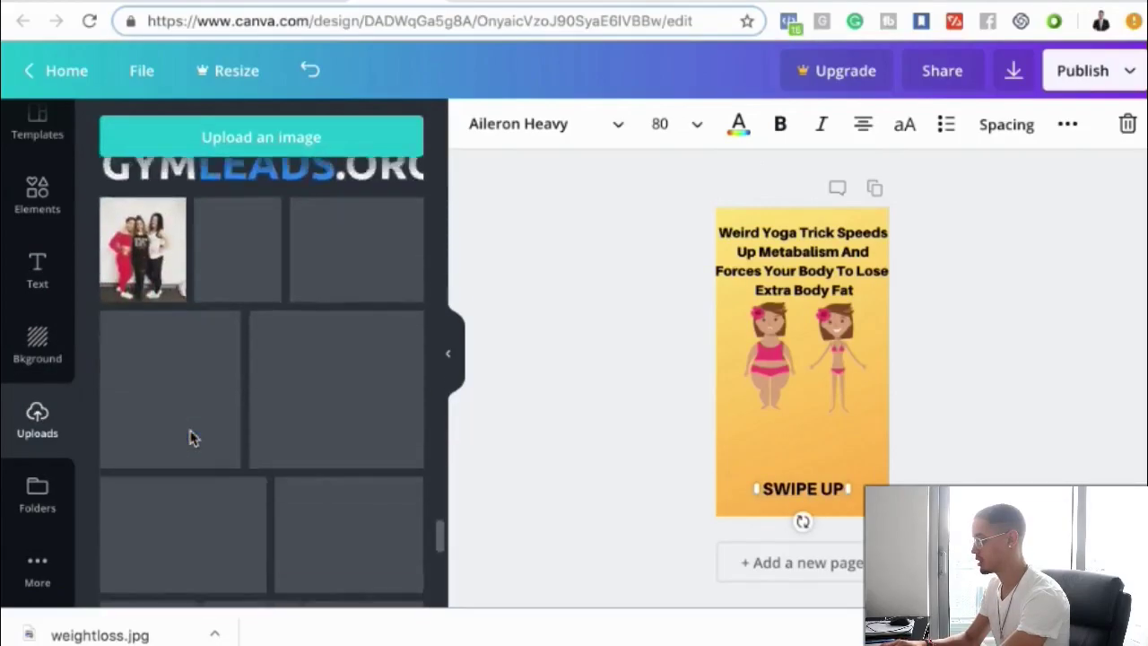
pyautogui.scroll(-3, 190, 437)
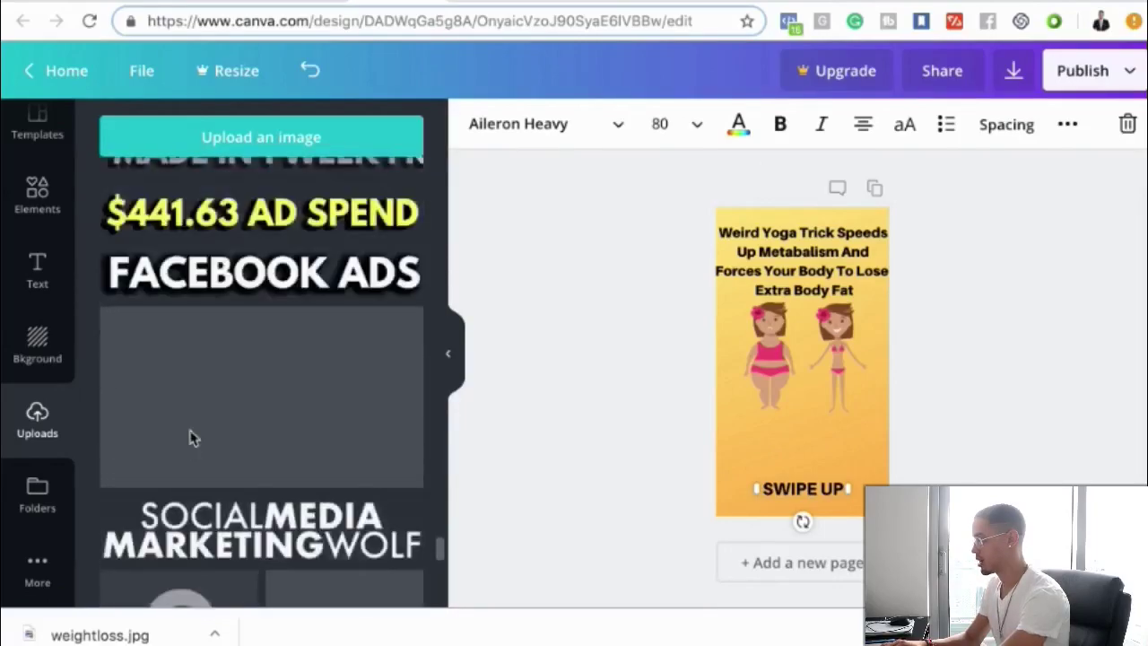
pyautogui.scroll(-5, 190, 437)
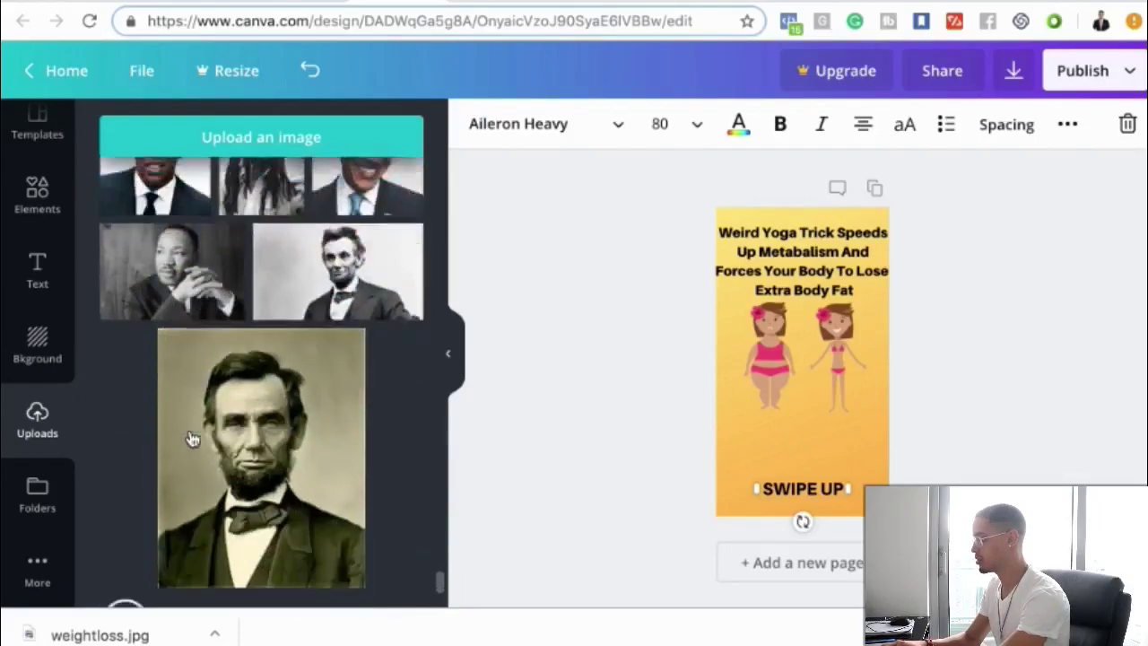
pyautogui.scroll(-5, 191, 437)
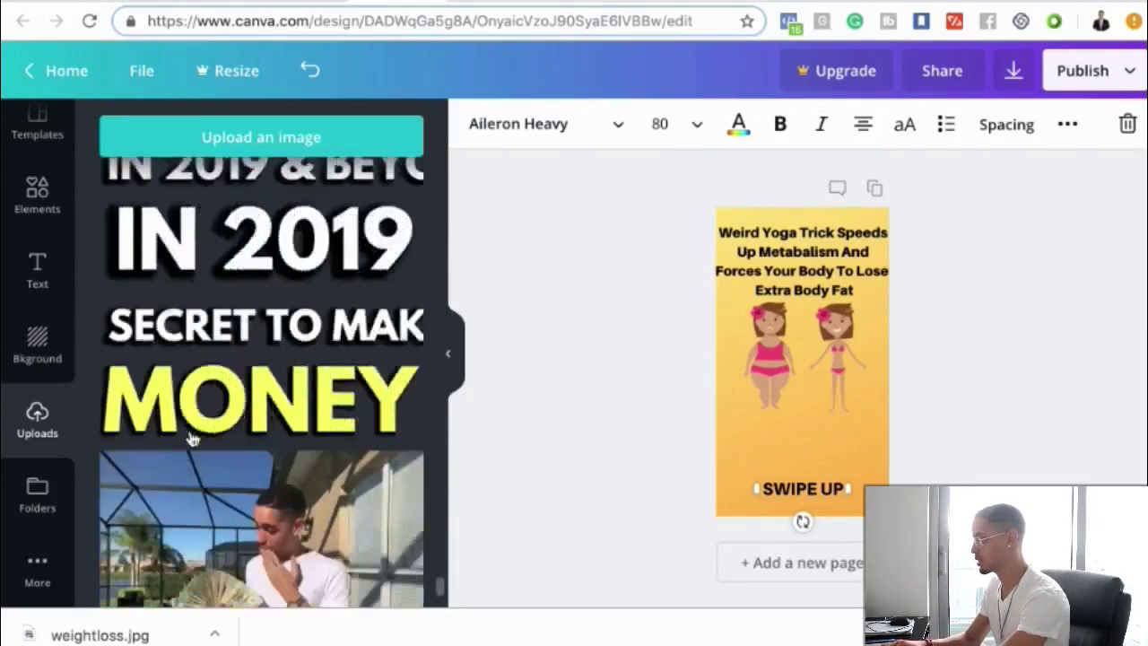
pyautogui.scroll(-10, 190, 438)
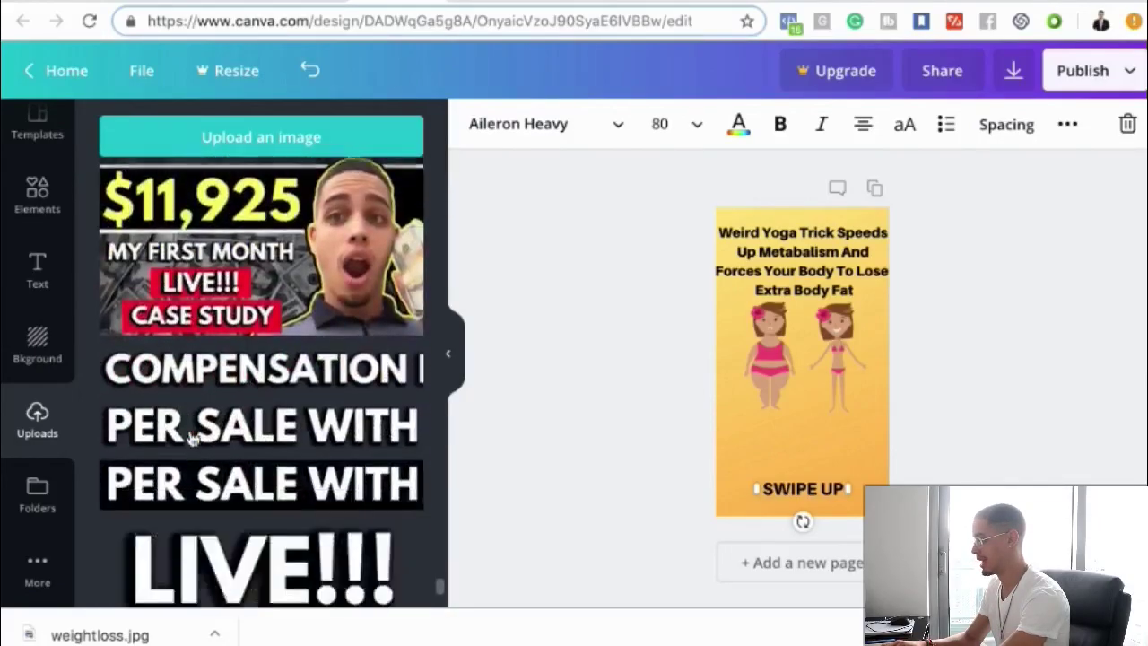
pyautogui.scroll(-3, 190, 438)
pyautogui.scroll(4, 192, 440)
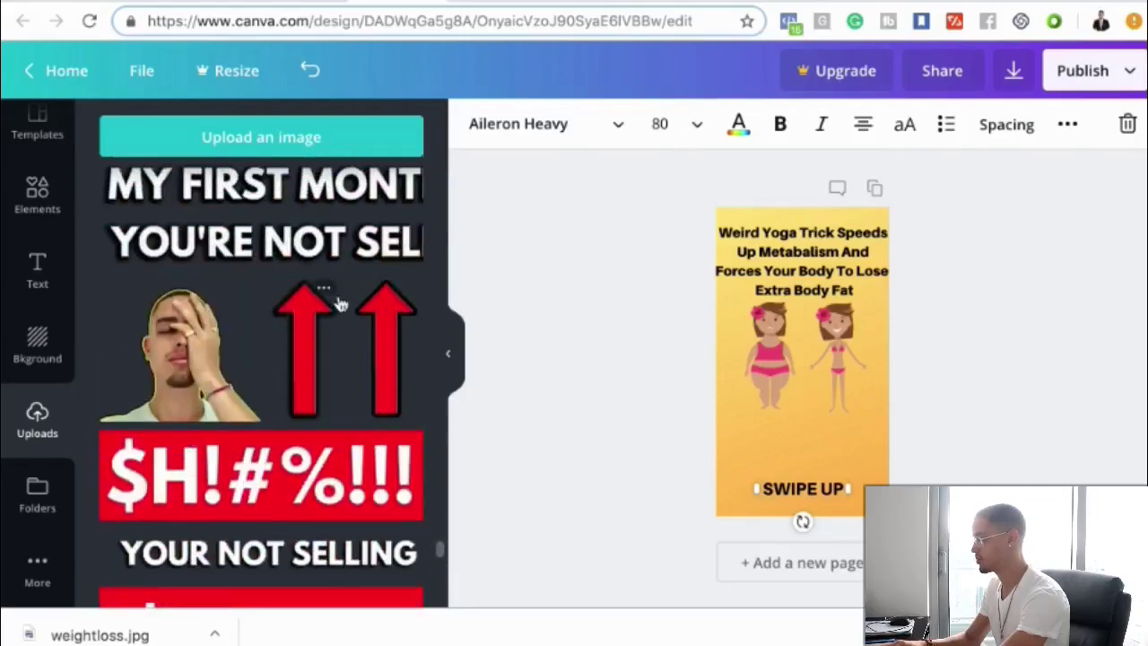
pyautogui.click(319, 339)
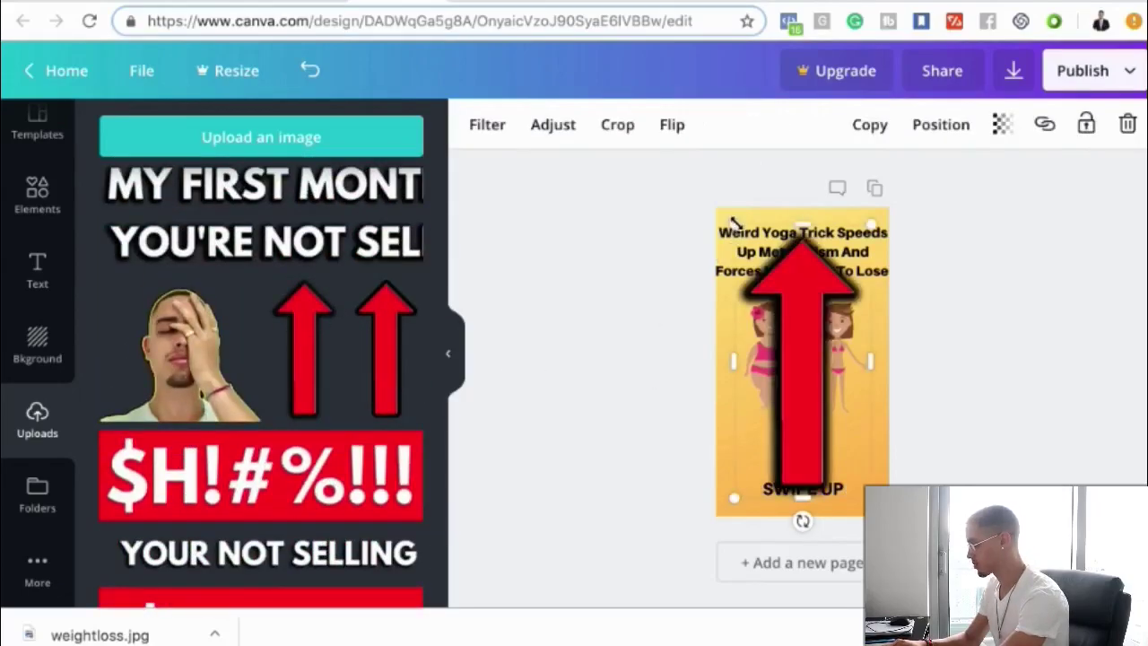
pyautogui.moveTo(837, 336); pyautogui.dragTo(812, 433)
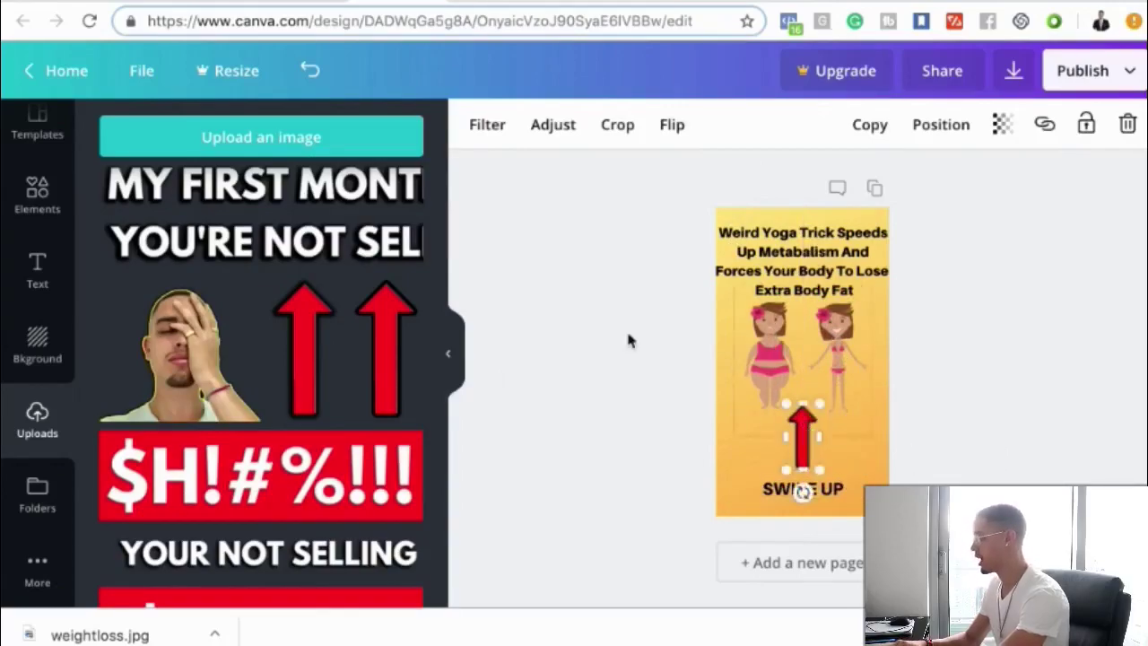
pyautogui.click(601, 305)
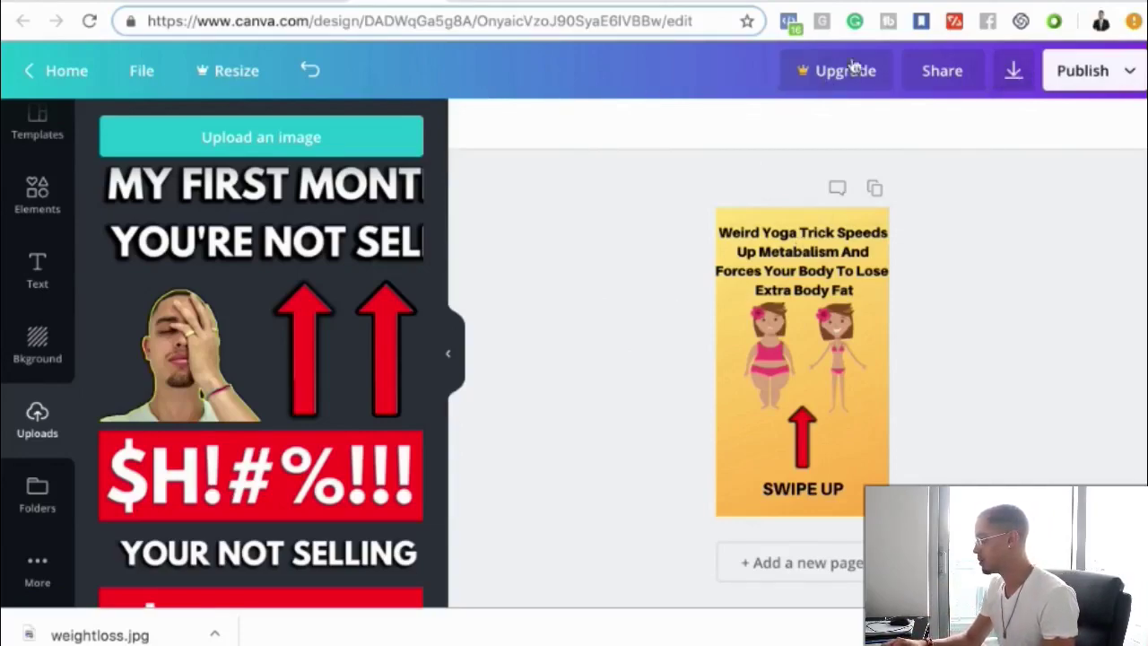
# - Download the finished yoga ad design as a PNG file, then switch browser tabs
pyautogui.click(1015, 83)
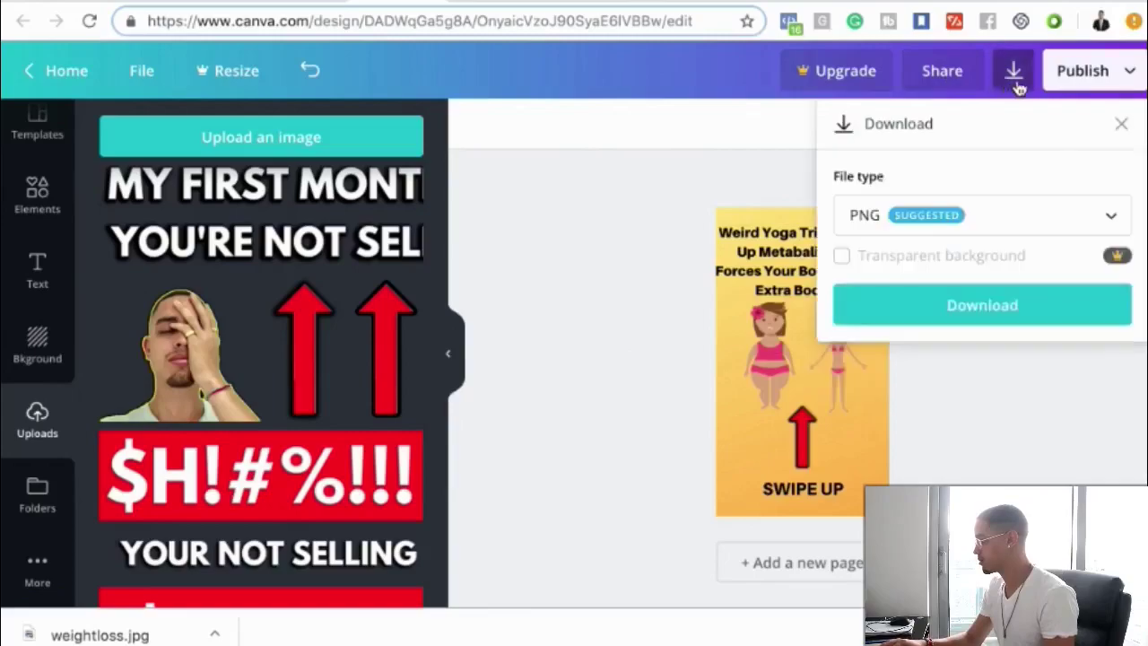
pyautogui.click(983, 318)
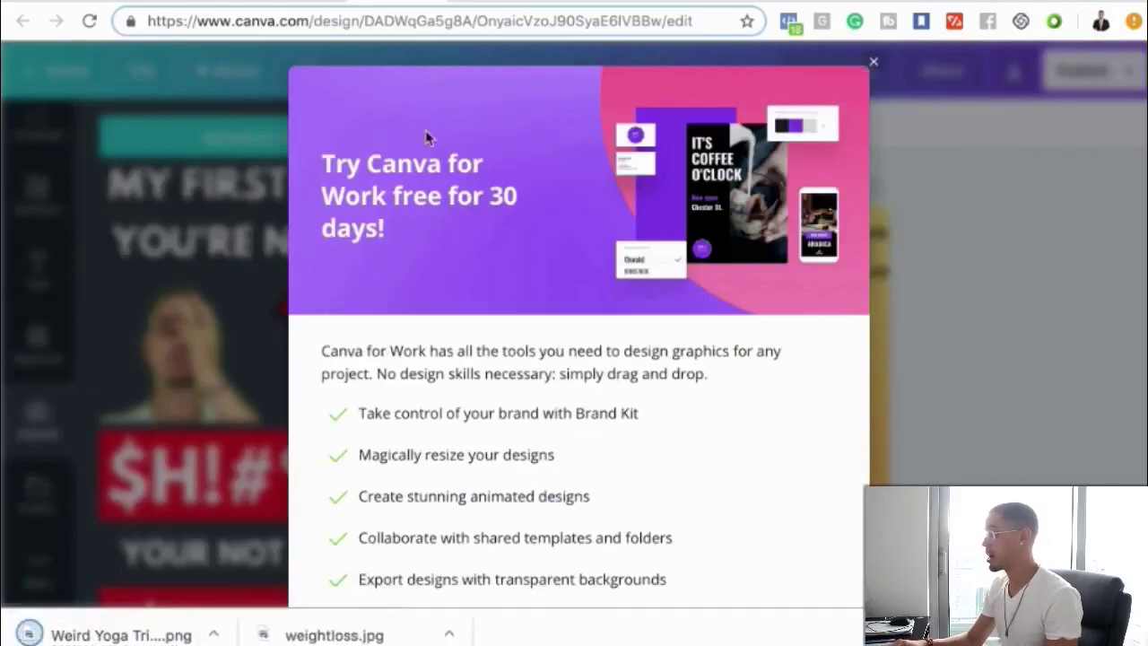
pyautogui.click(116, 3)
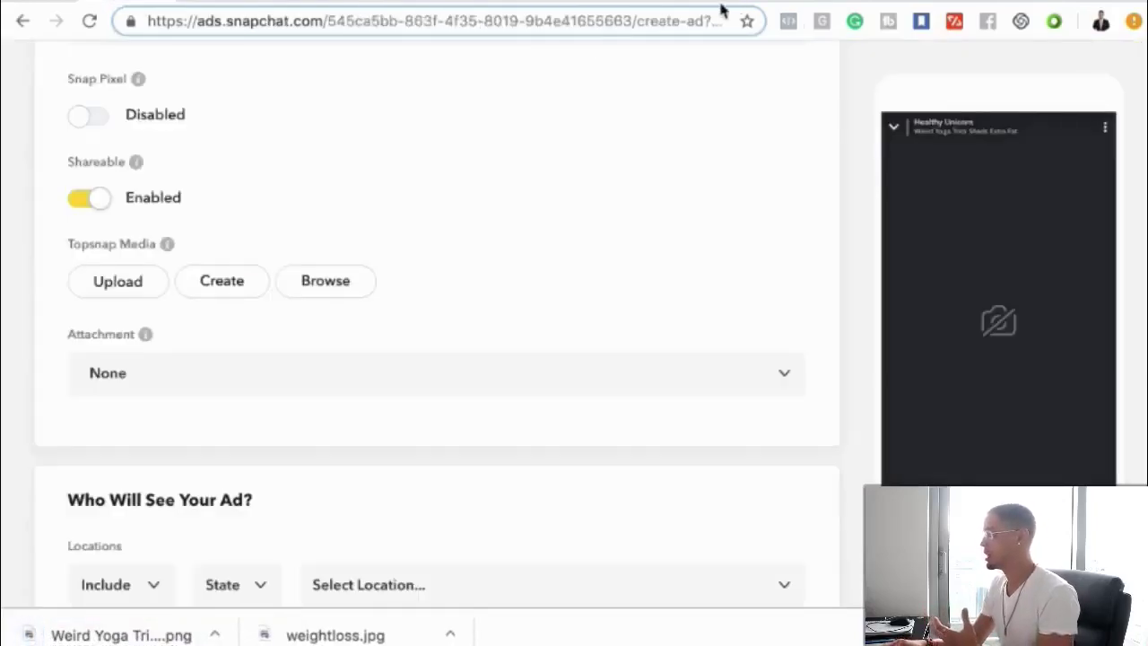
pyautogui.hotkey('ctrl', 'Tab')
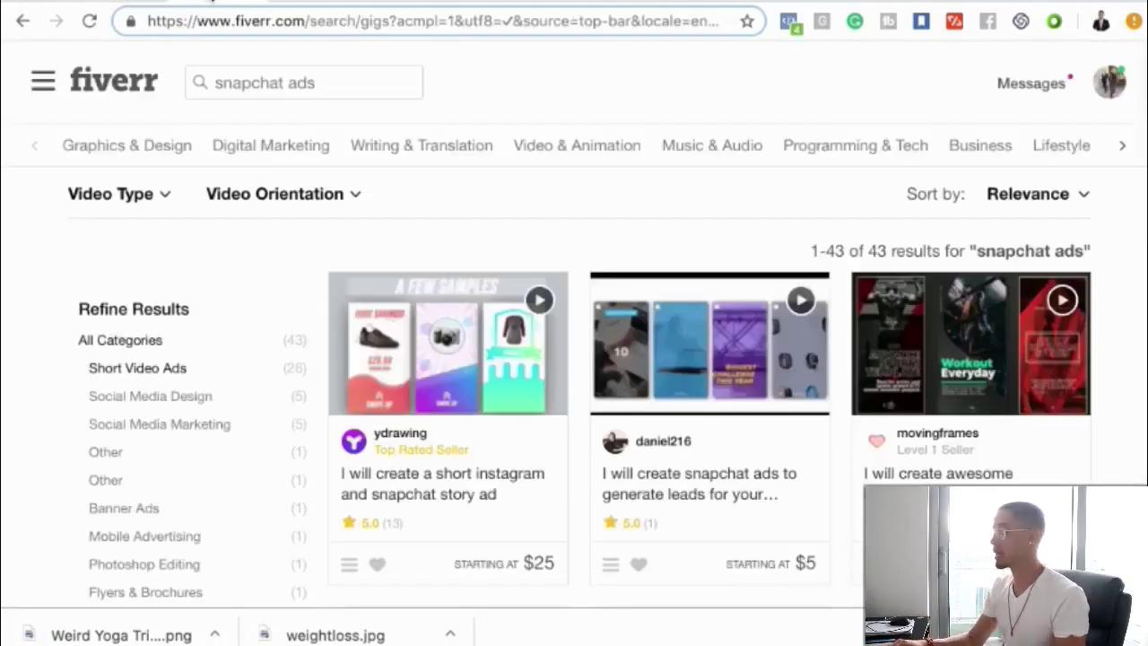
# - Upload the Weird Yoga Trick PNG from the Downloads folder as the Topsnap Media
pyautogui.click(117, 3)
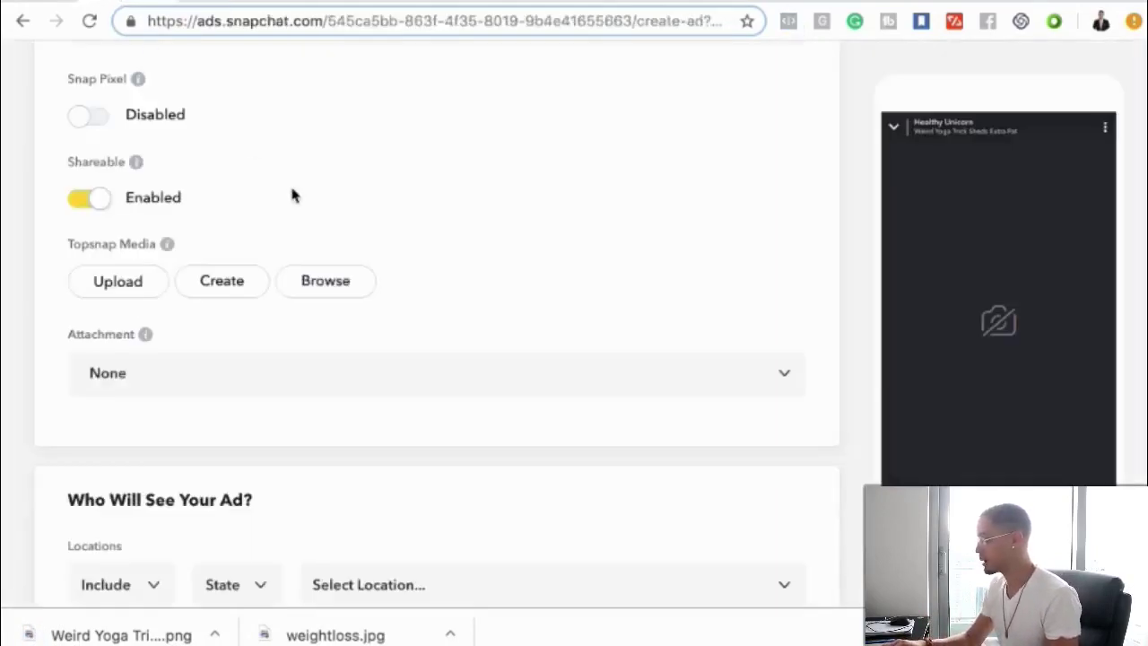
pyautogui.click(134, 287)
pyautogui.scroll(-3, 429, 257)
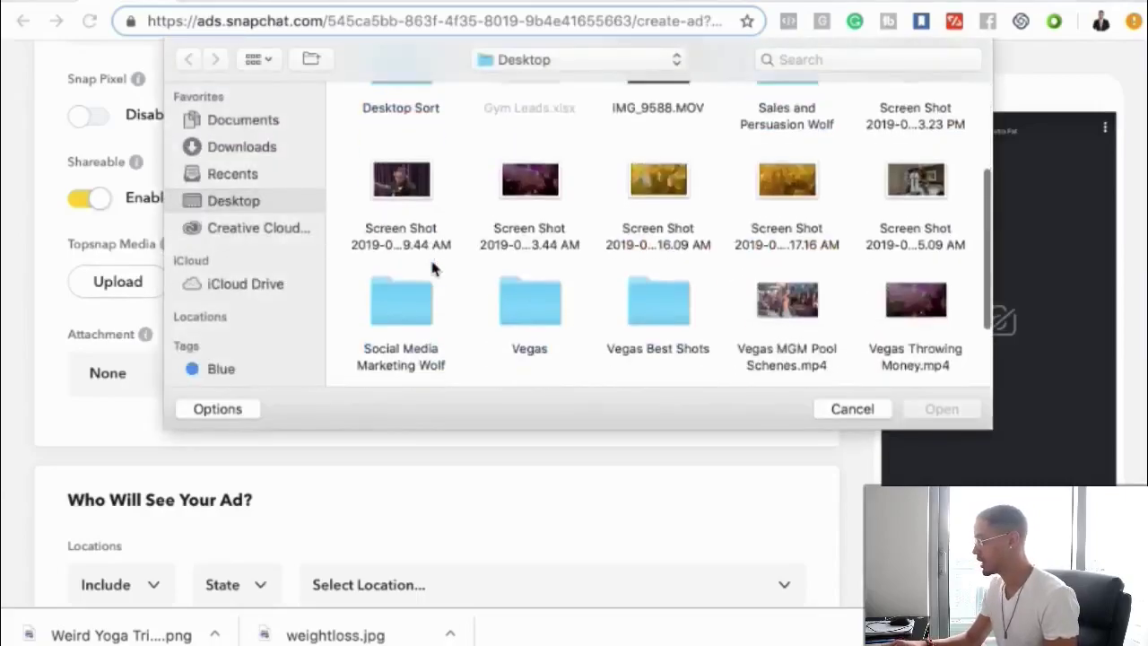
pyautogui.scroll(-3, 430, 260)
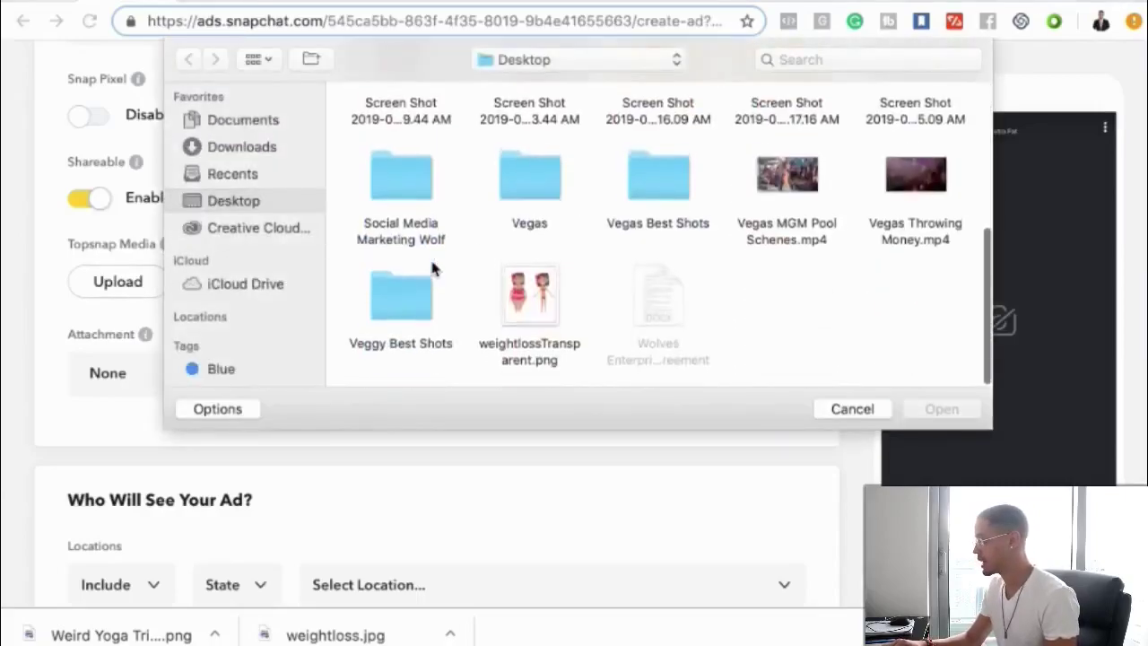
pyautogui.click(240, 147)
pyautogui.scroll(-15, 529, 273)
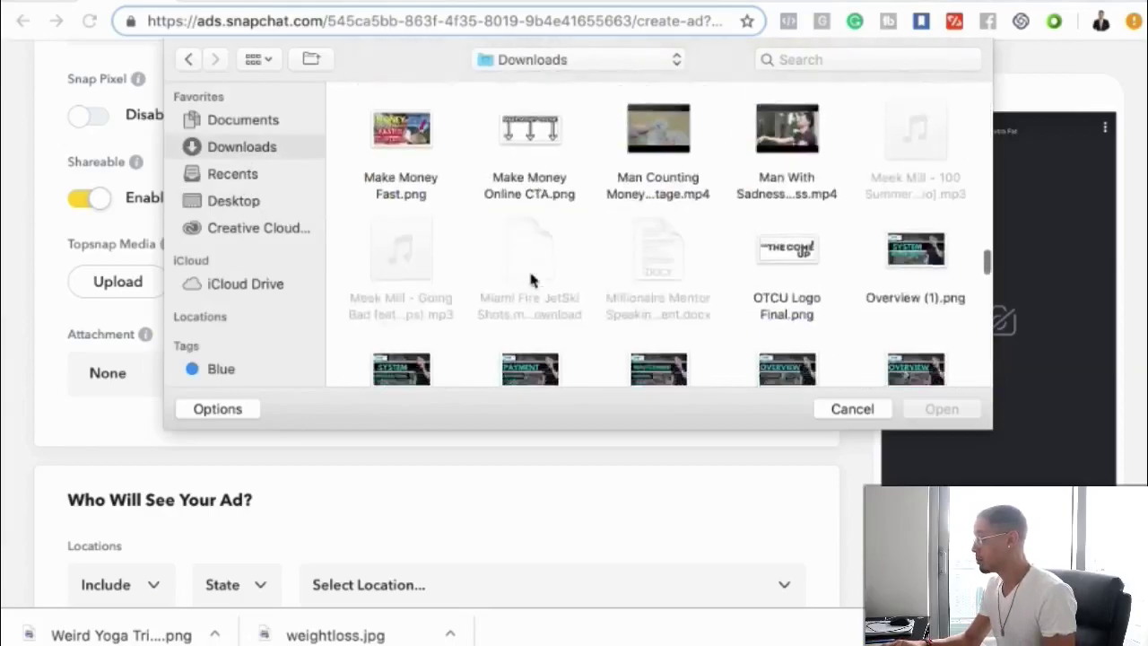
pyautogui.scroll(-10, 530, 281)
pyautogui.scroll(5, 530, 281)
pyautogui.scroll(-3, 530, 281)
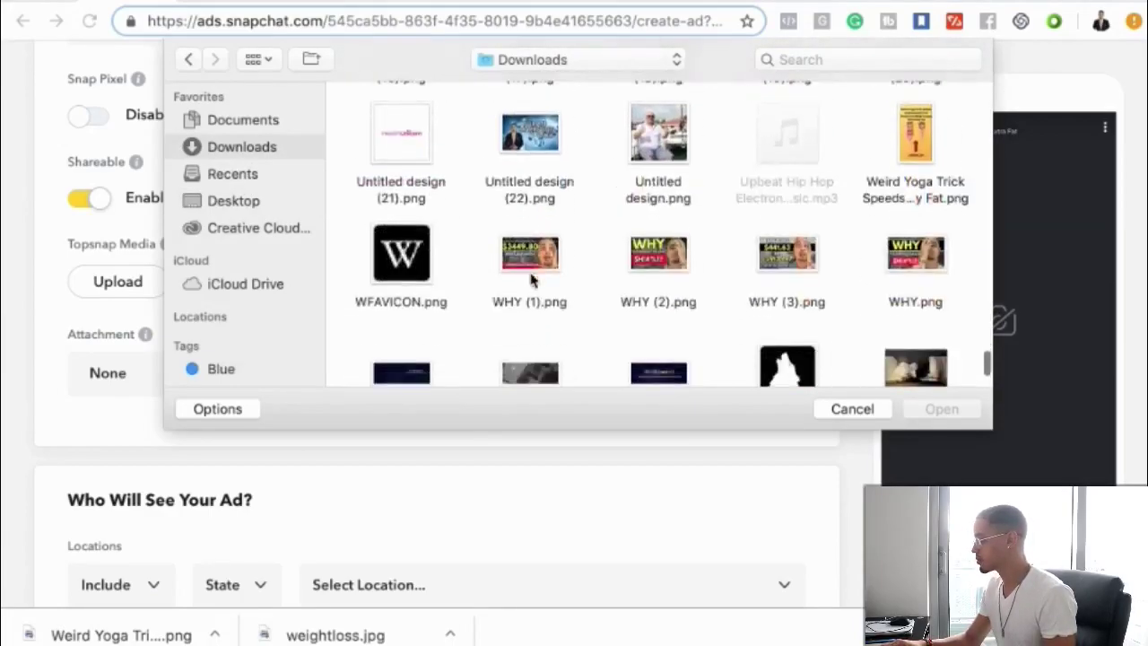
pyautogui.click(915, 154)
pyautogui.click(942, 411)
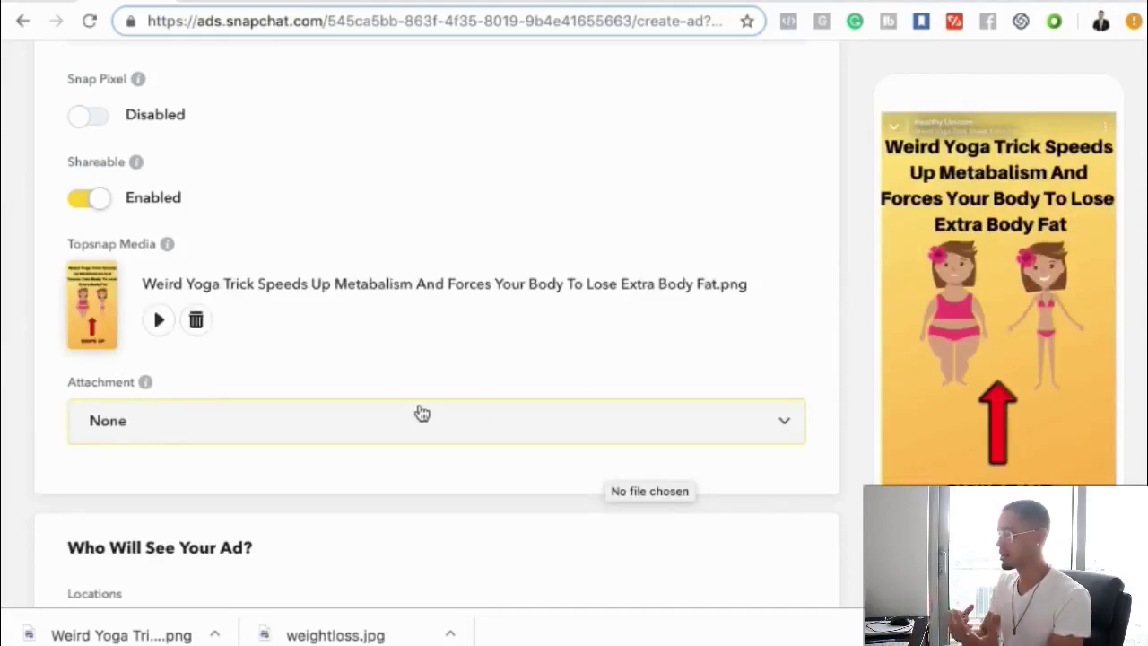
# - Keep the location setting on Include and set the minimum age to 35
pyautogui.scroll(-5, 420, 412)
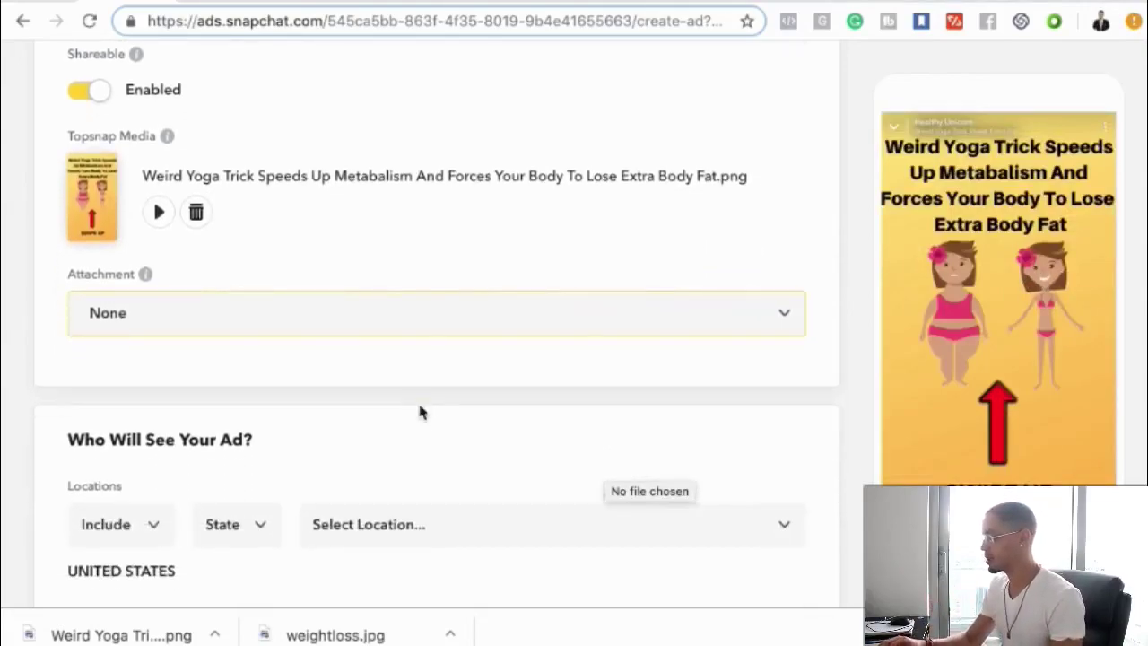
pyautogui.scroll(-3, 210, 512)
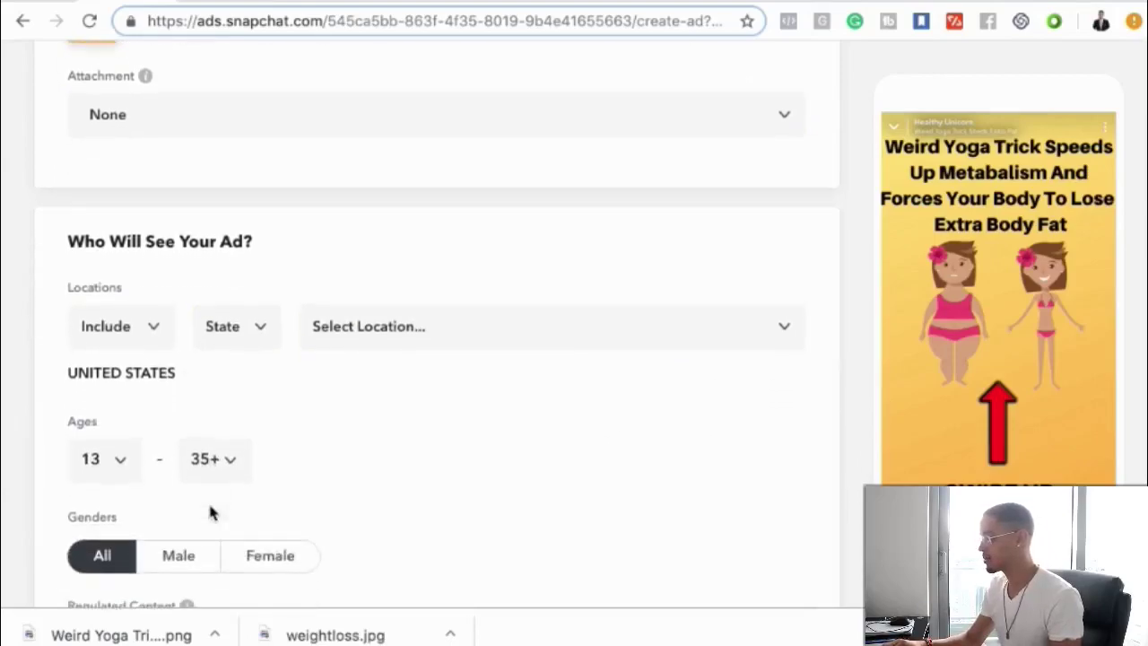
pyautogui.click(139, 284)
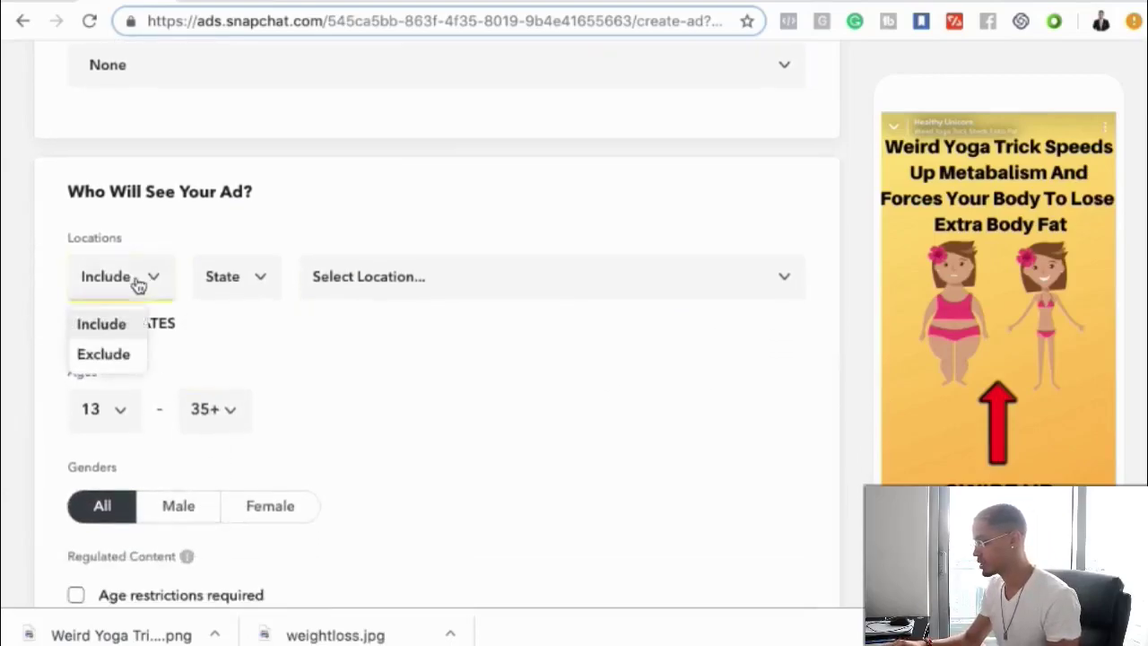
pyautogui.click(223, 235)
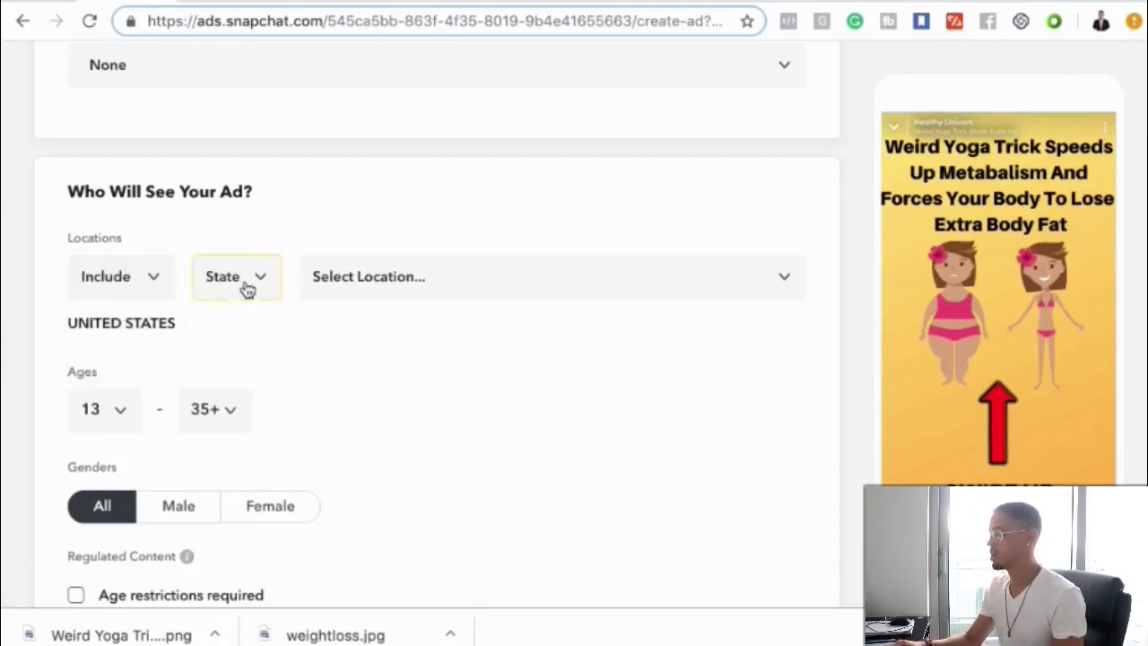
pyautogui.click(105, 425)
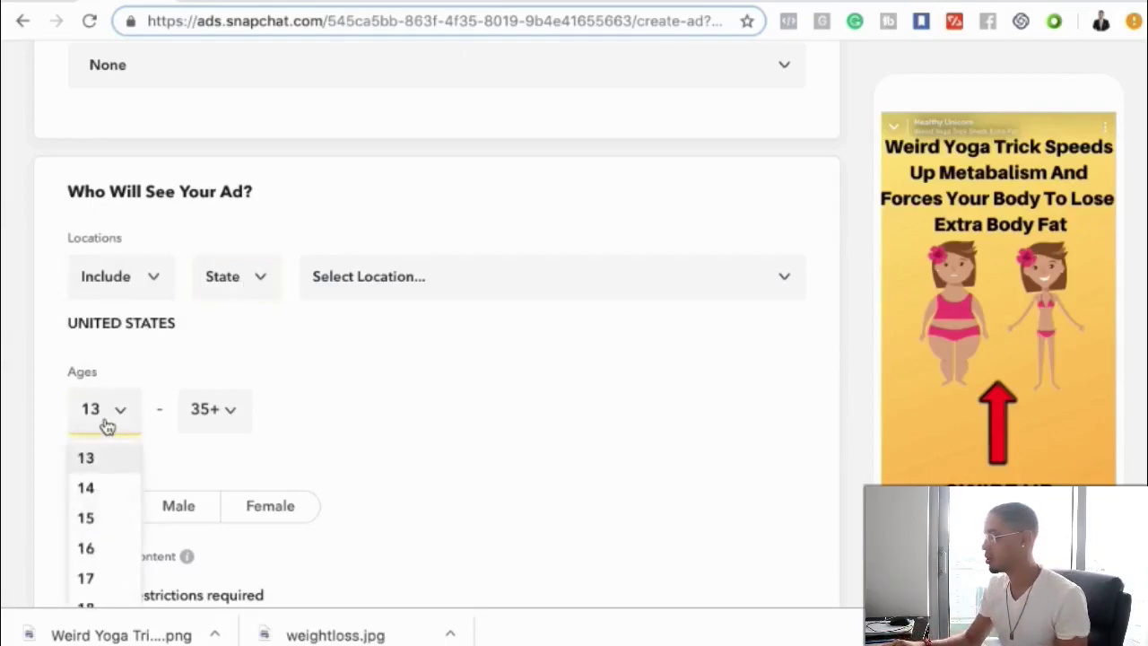
pyautogui.scroll(-2, 108, 426)
pyautogui.scroll(-3, 99, 481)
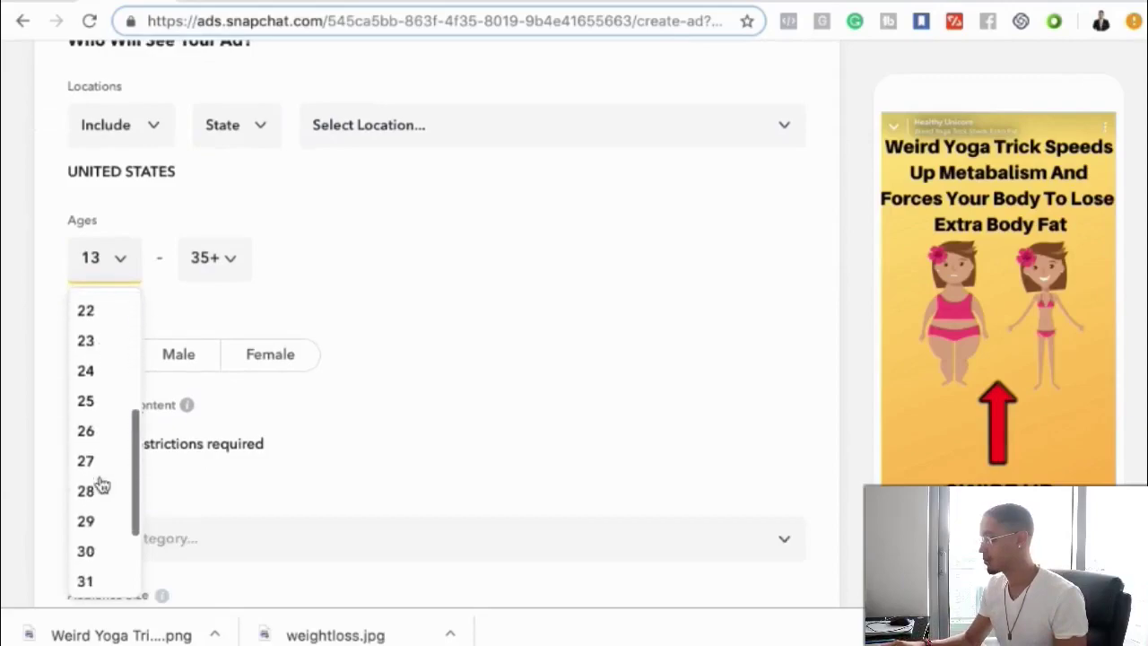
pyautogui.scroll(-2, 100, 484)
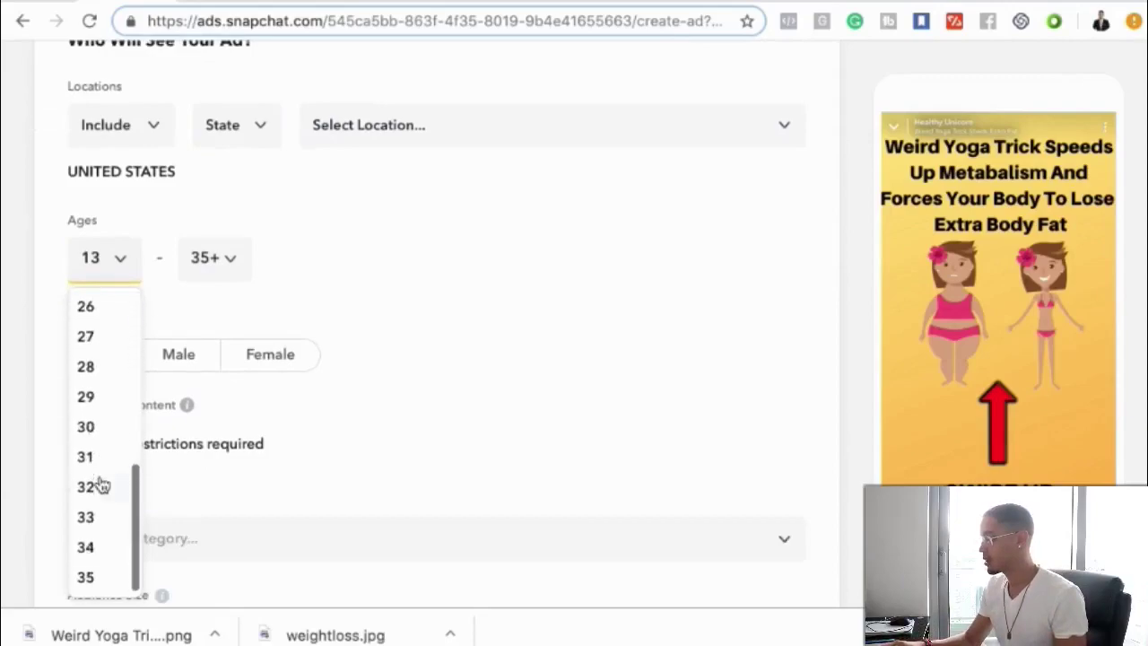
pyautogui.click(94, 578)
# - Leave the maximum age at 35+, switching the minimum age to 25 and back to 35
pyautogui.click(201, 253)
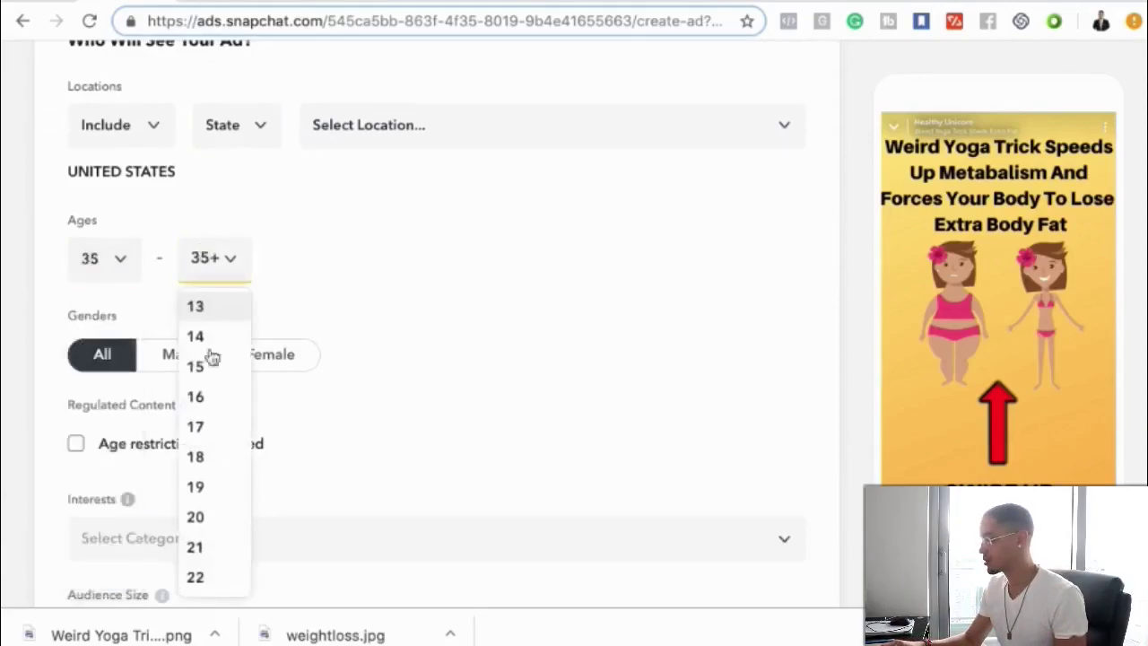
pyautogui.scroll(-5, 215, 403)
pyautogui.scroll(-1, 124, 293)
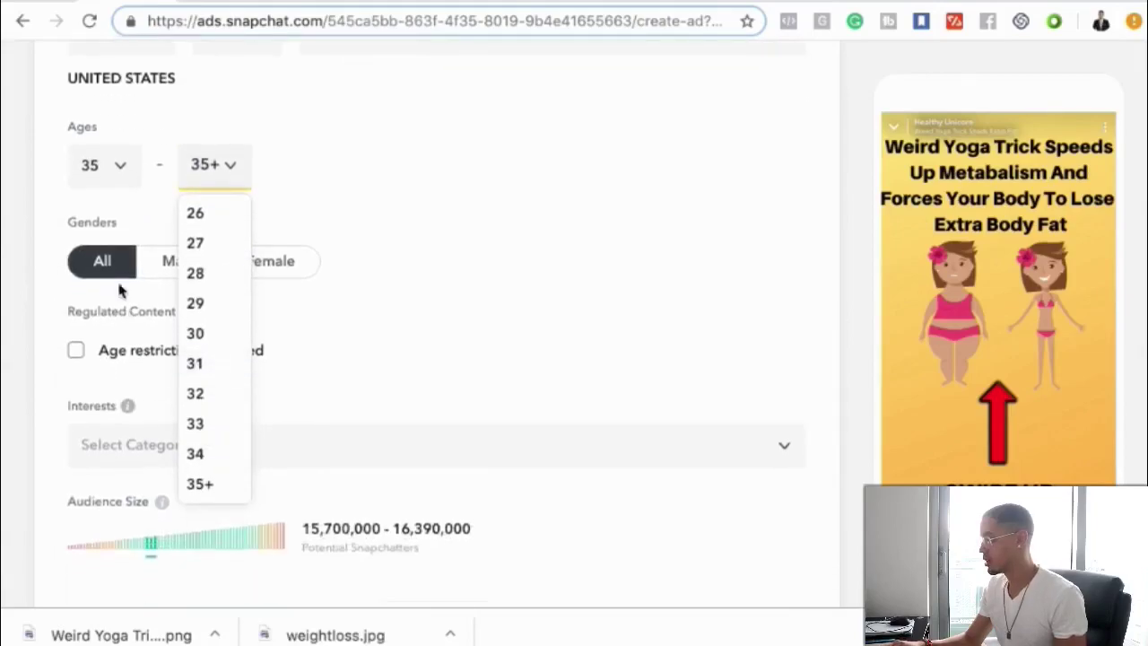
pyautogui.click(110, 225)
pyautogui.click(107, 179)
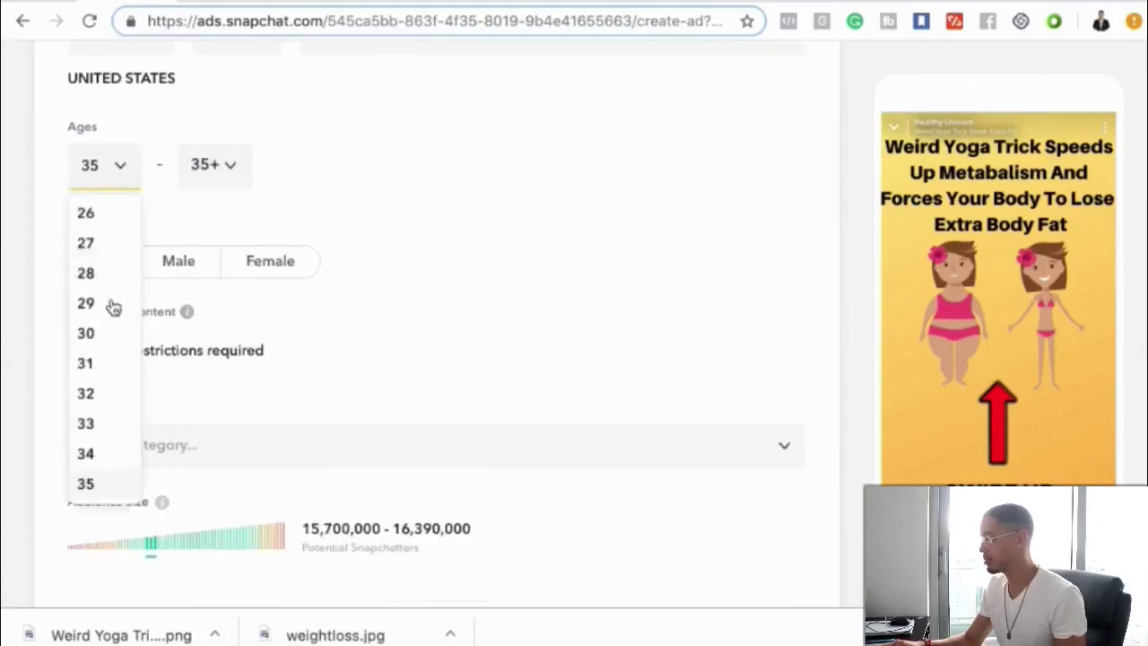
pyautogui.scroll(-1, 114, 314)
pyautogui.scroll(1, 113, 333)
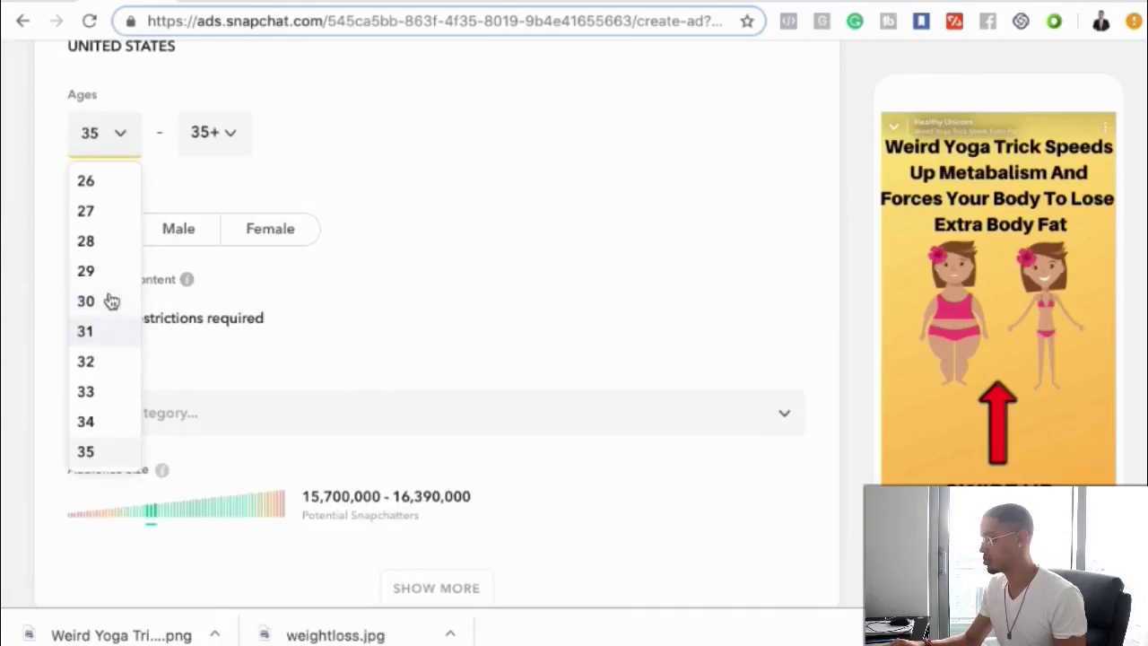
pyautogui.scroll(1, 90, 243)
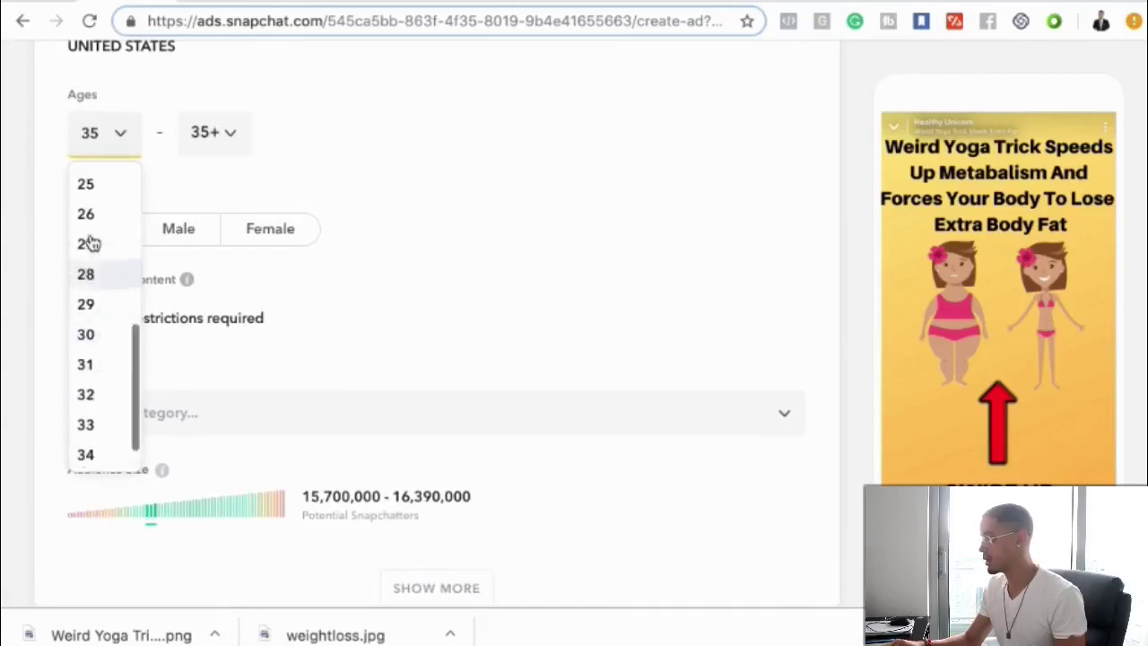
pyautogui.scroll(1, 89, 242)
pyautogui.click(85, 203)
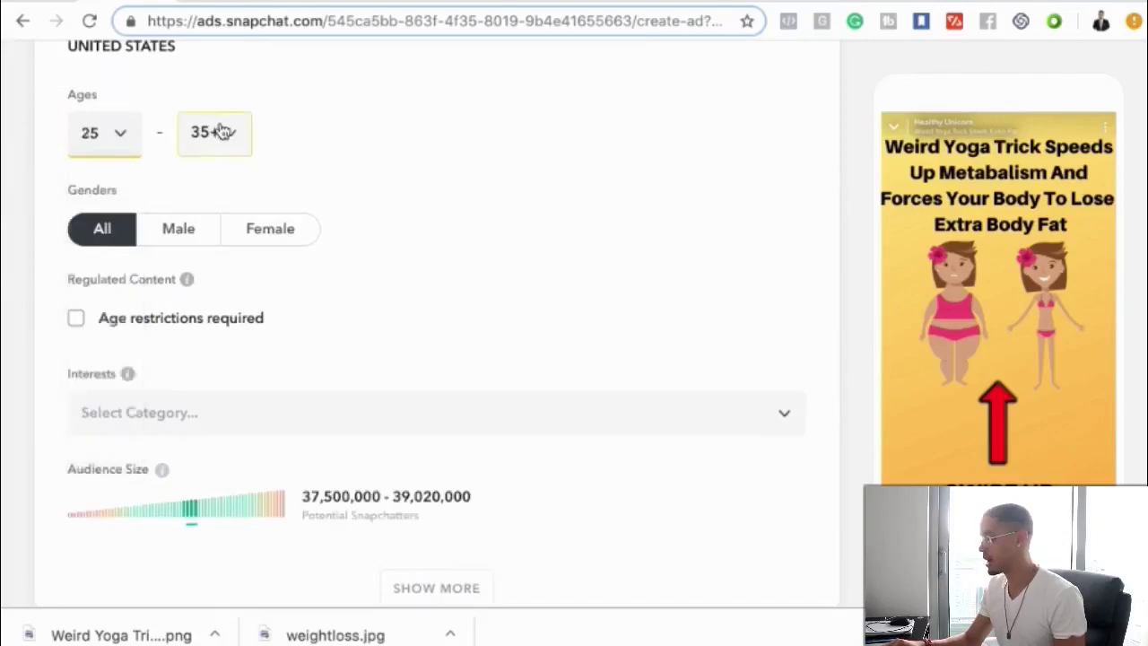
pyautogui.click(133, 147)
pyautogui.scroll(-2, 102, 332)
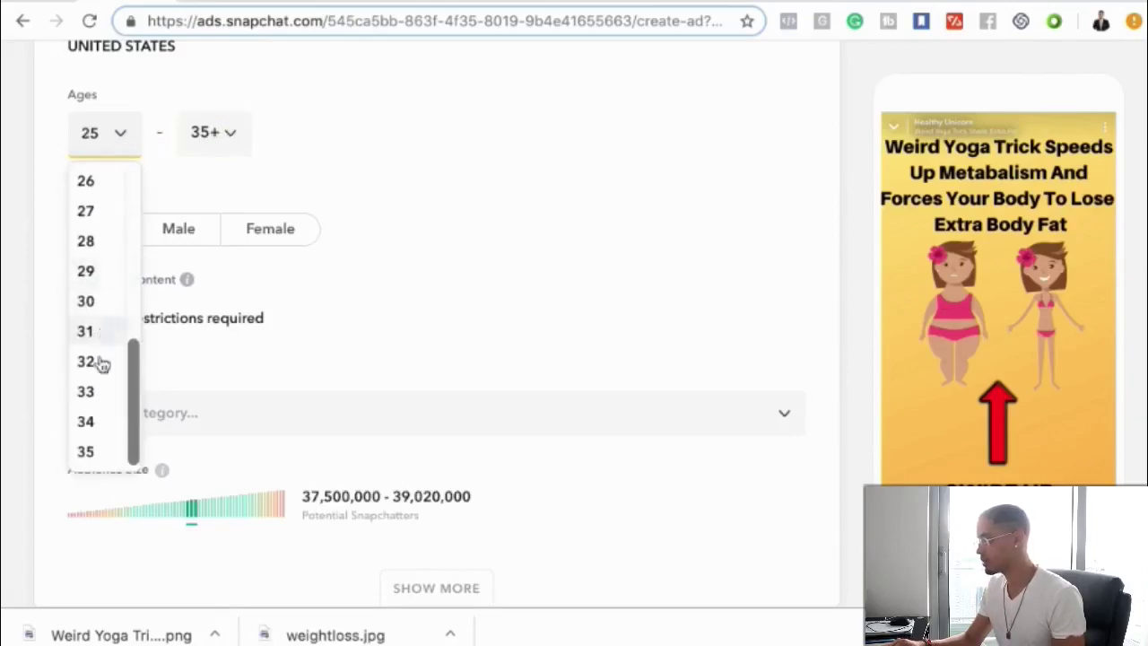
pyautogui.click(90, 450)
# - Set the minimum age to 30 and restrict Genders to Female
pyautogui.click(208, 132)
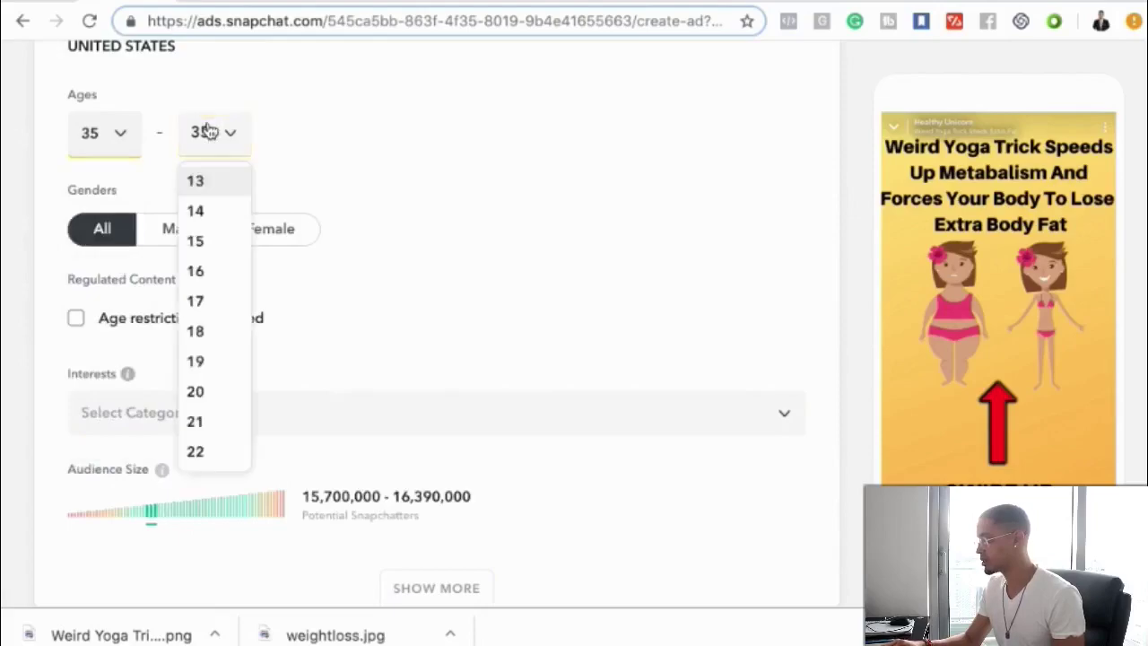
pyautogui.scroll(-2, 212, 359)
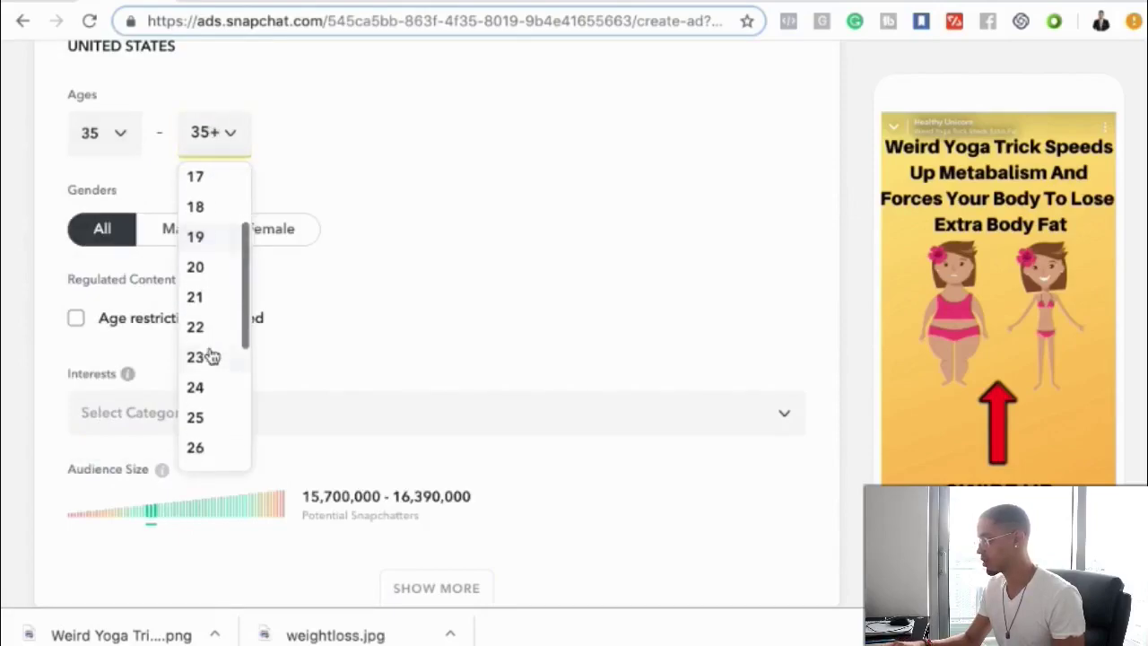
pyautogui.click(88, 128)
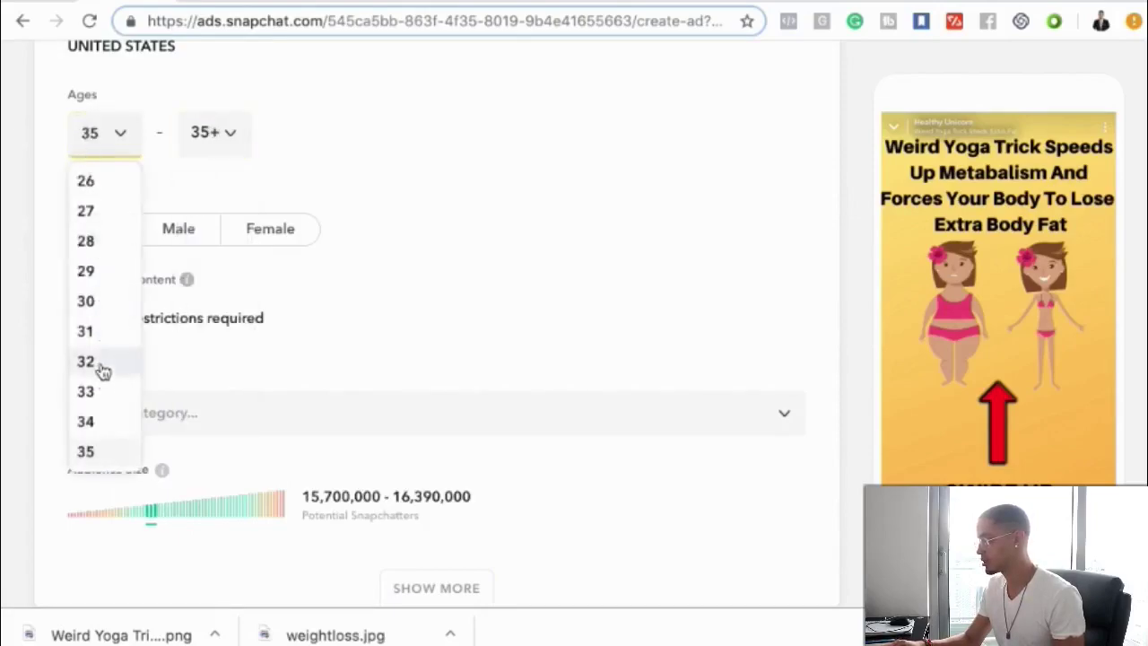
pyautogui.click(103, 302)
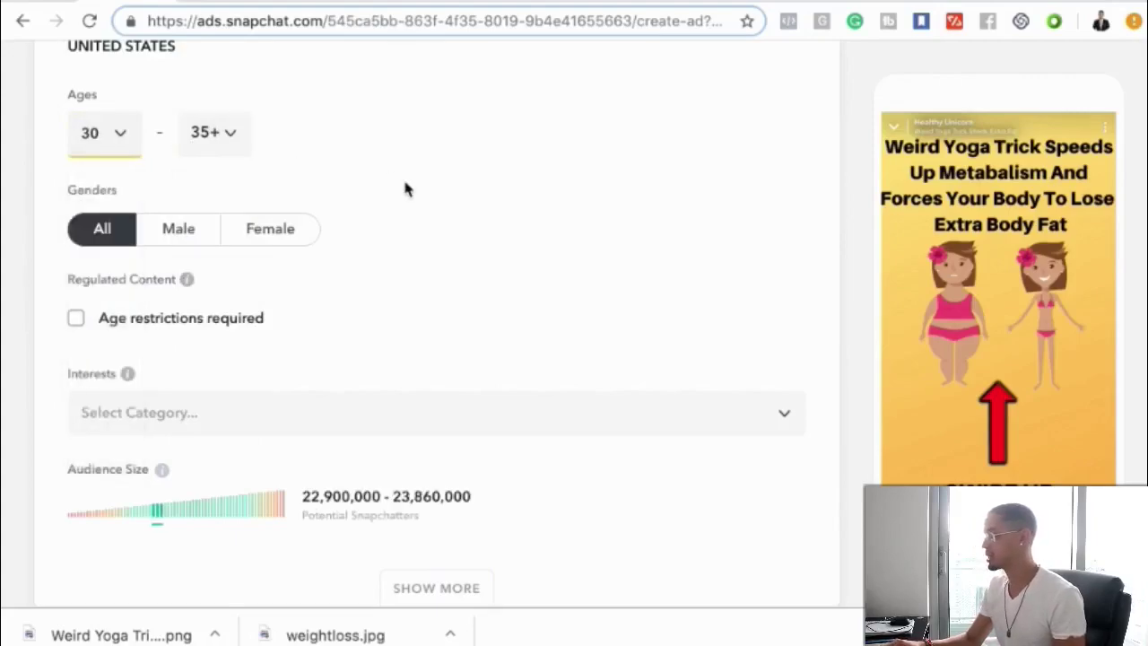
pyautogui.click(272, 233)
pyautogui.scroll(-2, 320, 350)
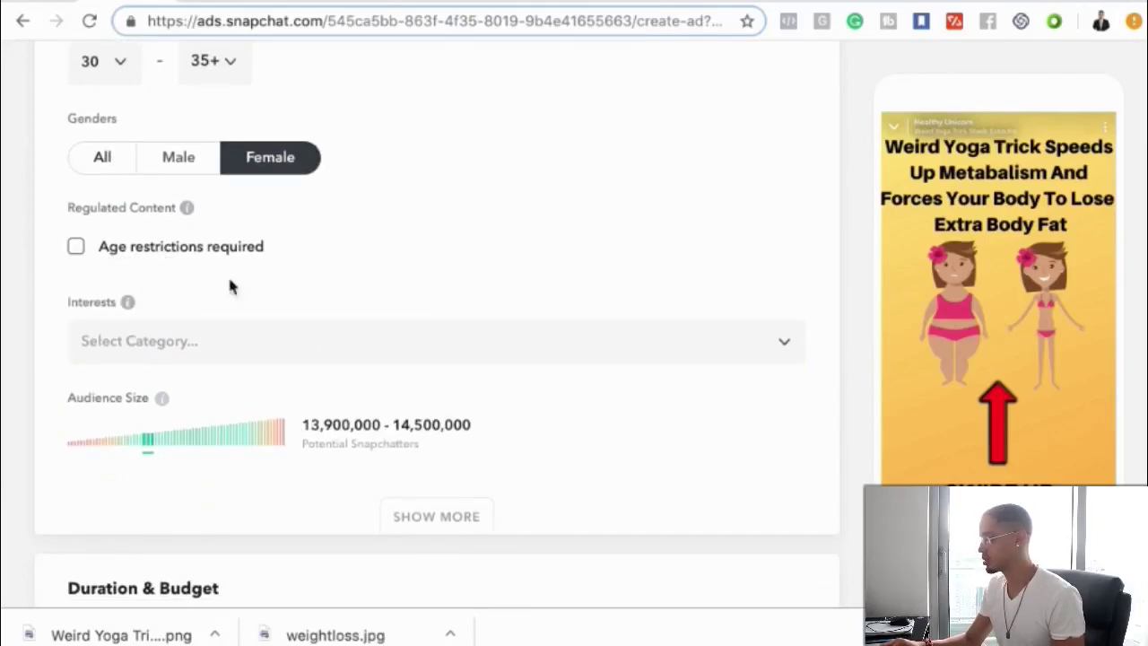
pyautogui.scroll(-5, 248, 289)
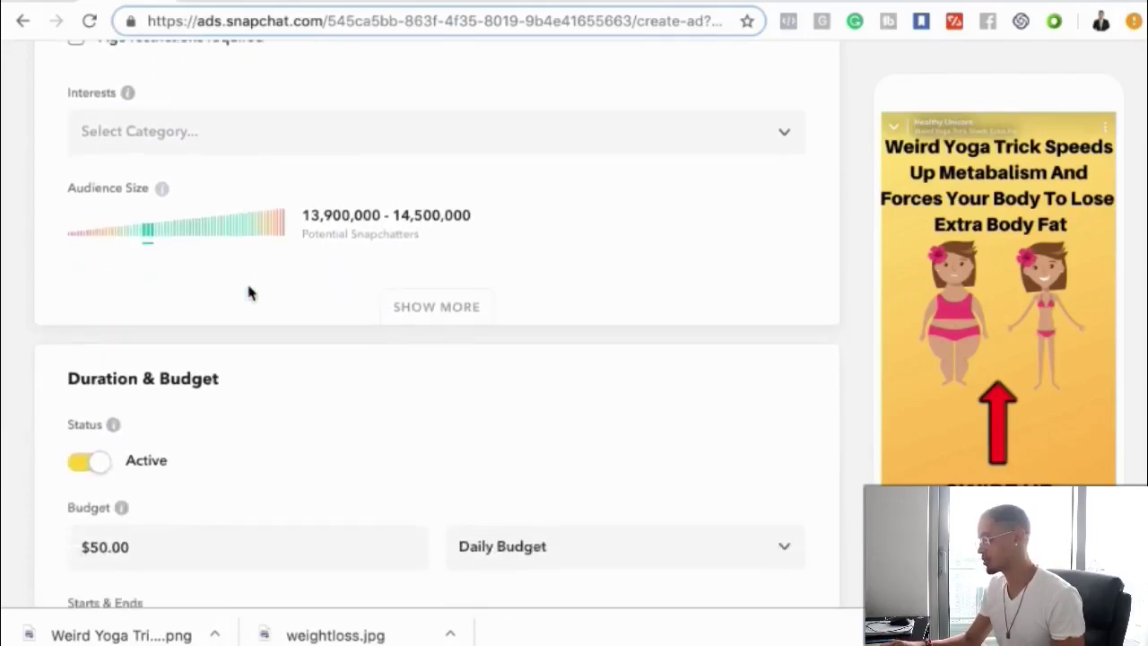
pyautogui.scroll(-5, 248, 293)
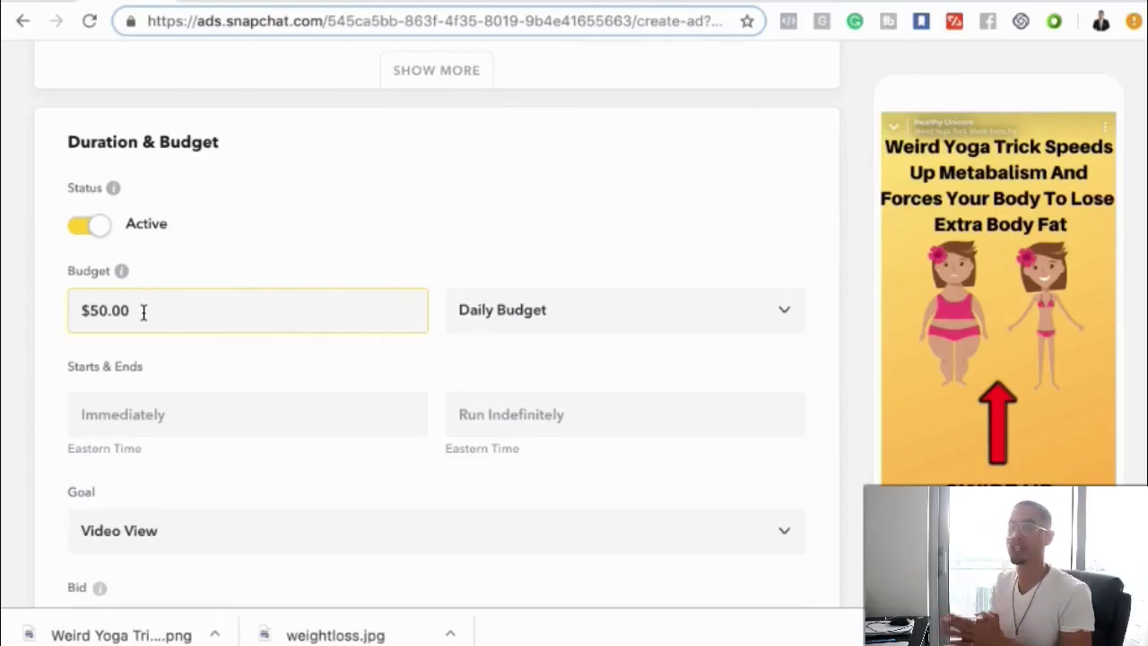
# - Finish the budget entry and set the ad's start date to 2019-04-09
pyautogui.click(302, 350)
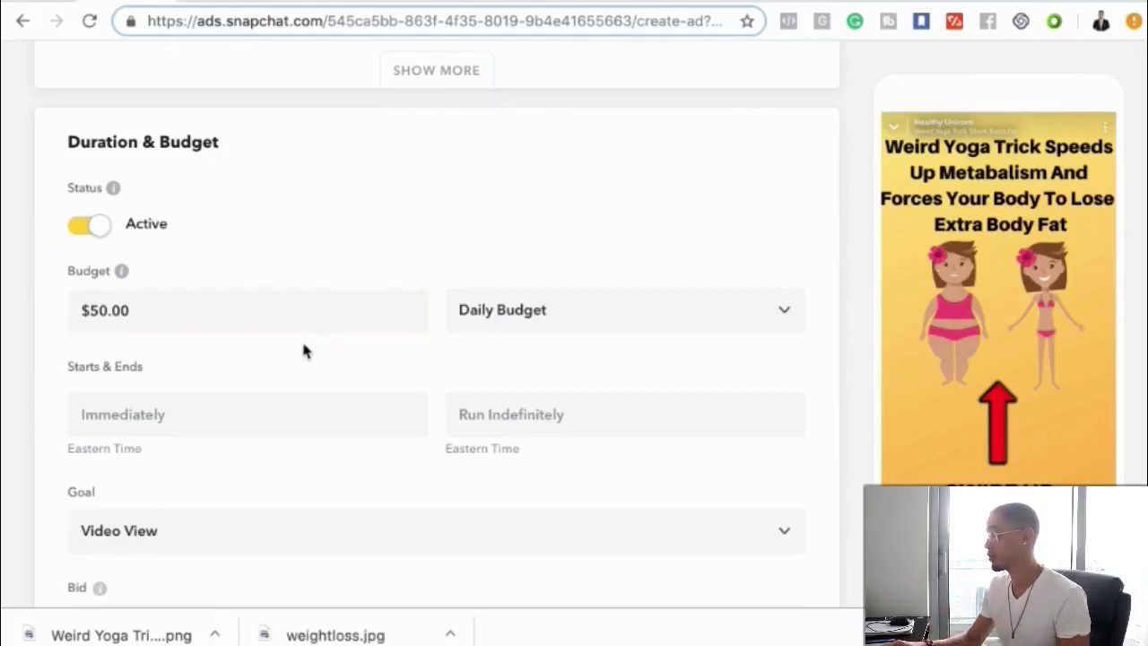
pyautogui.scroll(-2, 303, 350)
pyautogui.scroll(-1, 302, 351)
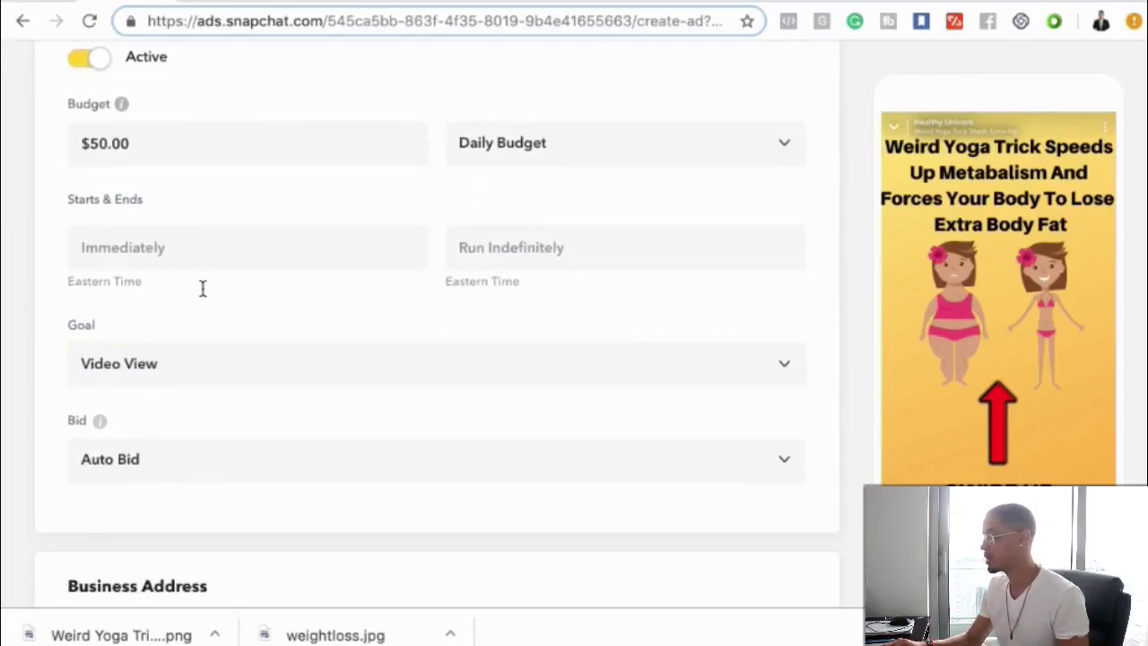
pyautogui.scroll(1, 193, 284)
pyautogui.click(165, 284)
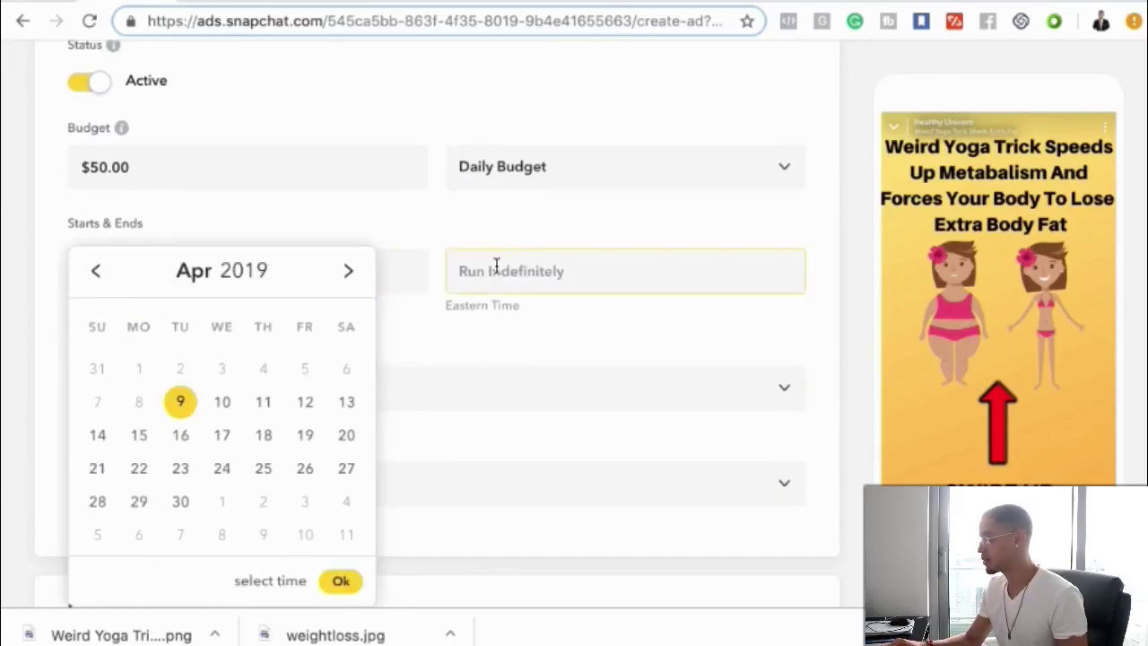
pyautogui.click(540, 279)
pyautogui.click(372, 346)
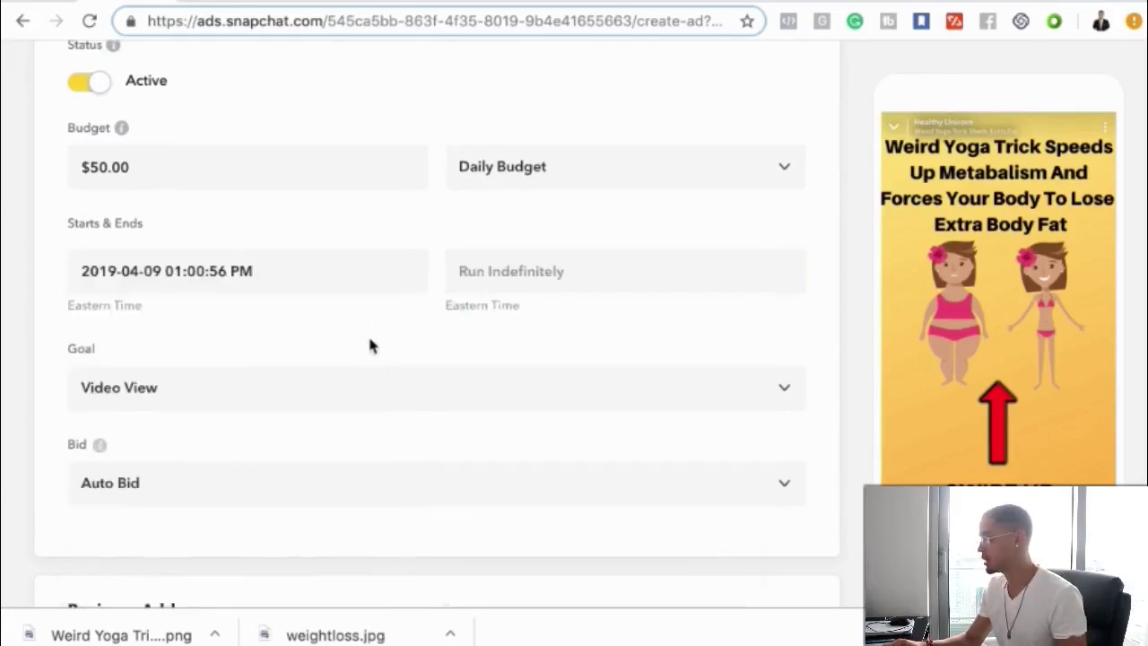
pyautogui.scroll(-2, 368, 343)
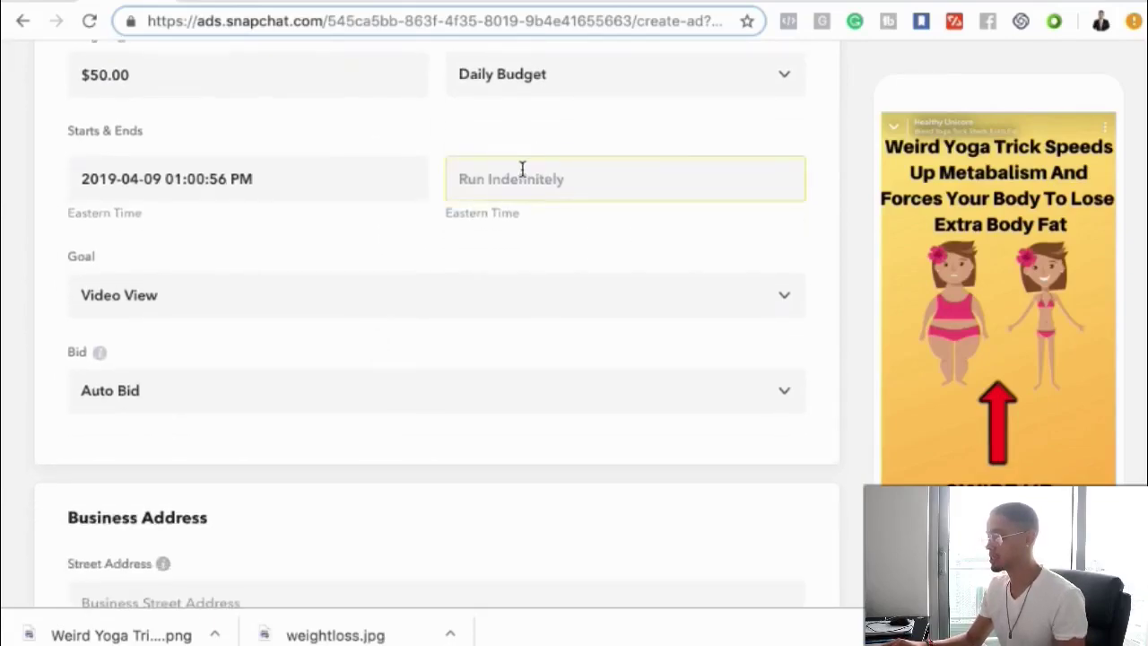
# - Change the goal to Impressions and keep Auto Bid as the bid strategy
pyautogui.click(207, 307)
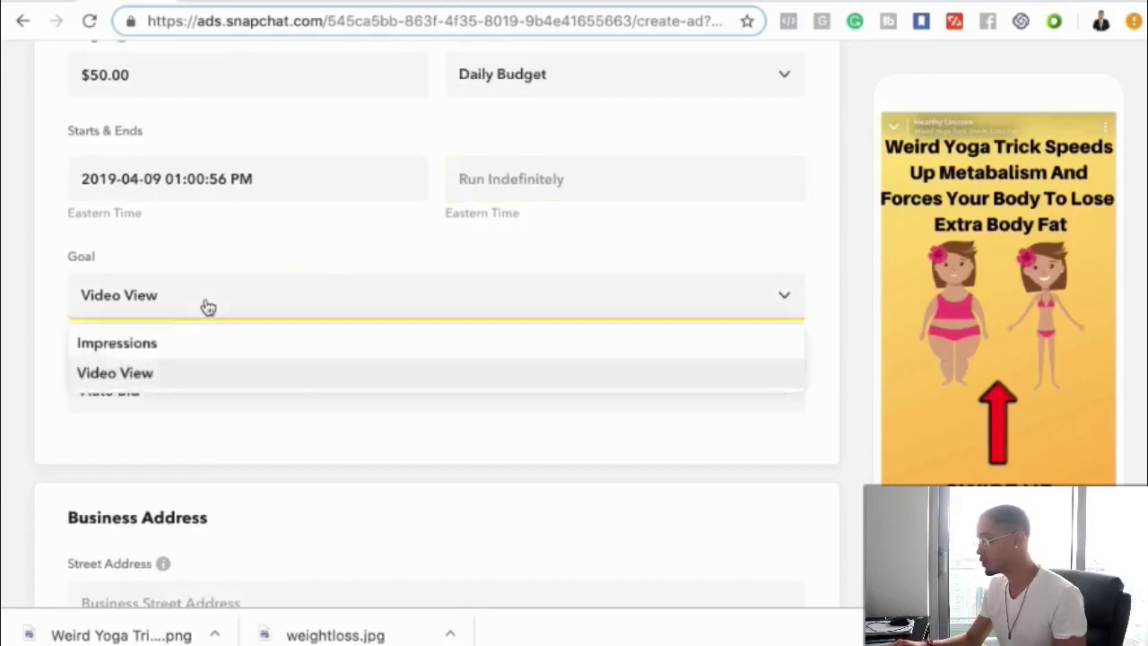
pyautogui.click(174, 346)
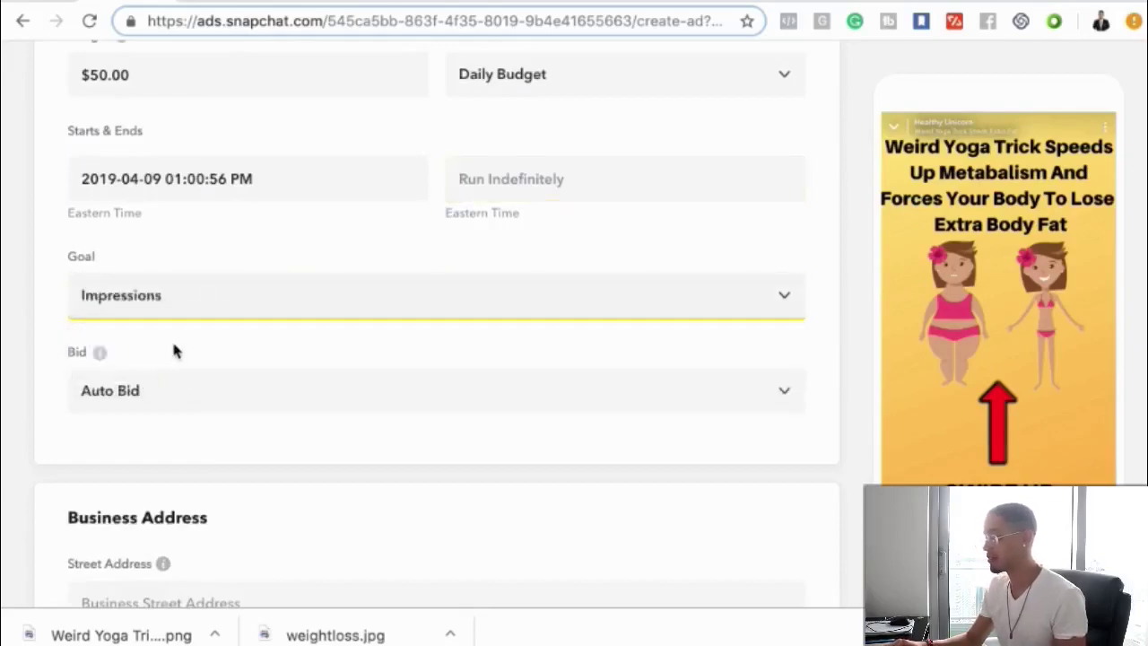
pyautogui.scroll(-1, 184, 422)
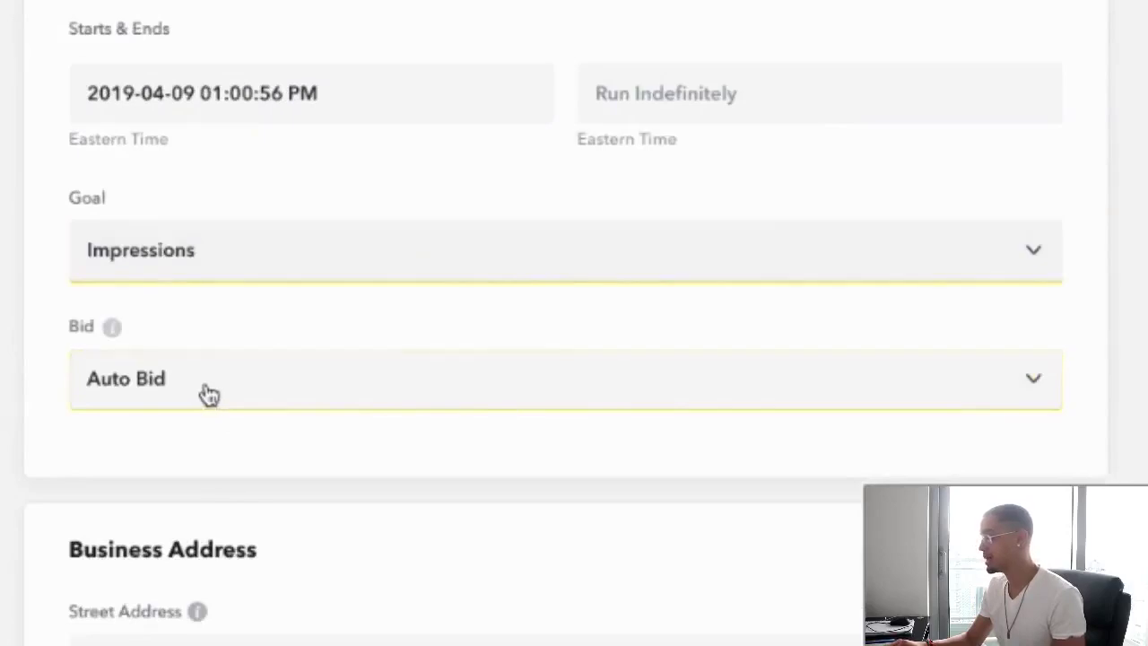
pyautogui.click(208, 397)
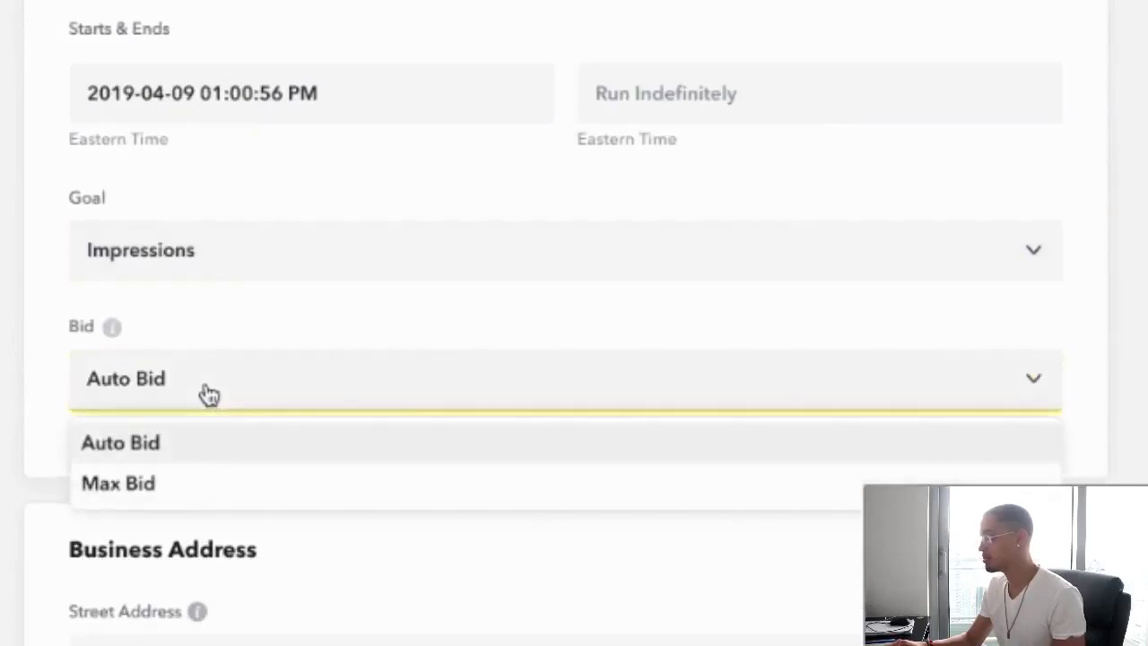
pyautogui.click(325, 315)
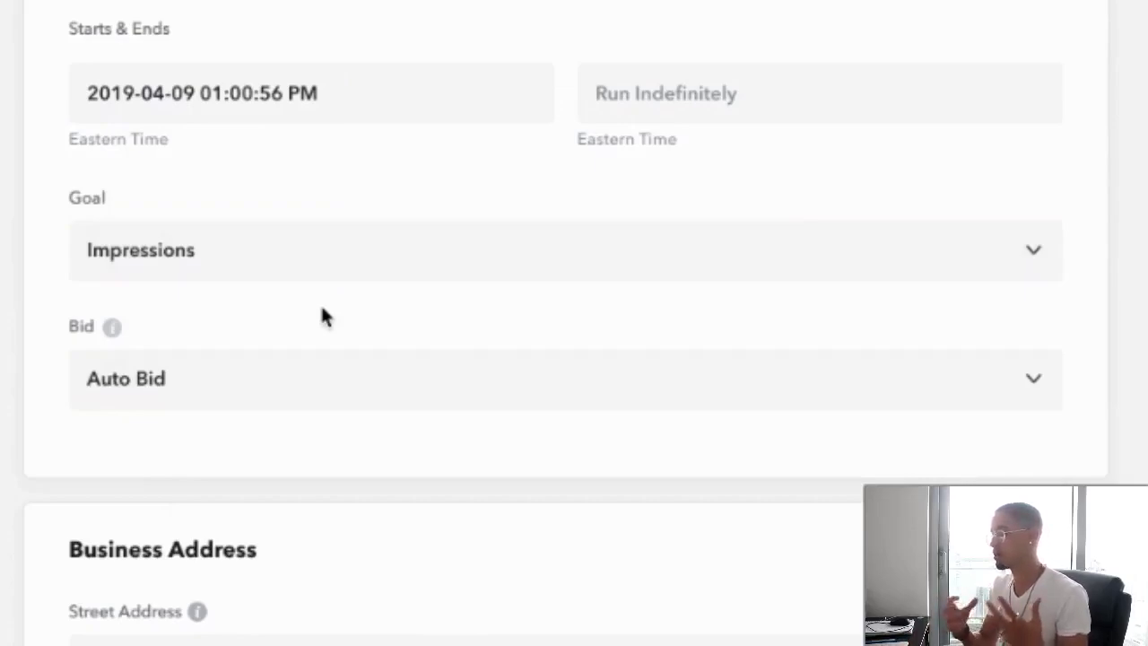
# - Expand the additional device and connection targeting options with Show More
pyautogui.scroll(-3, 325, 315)
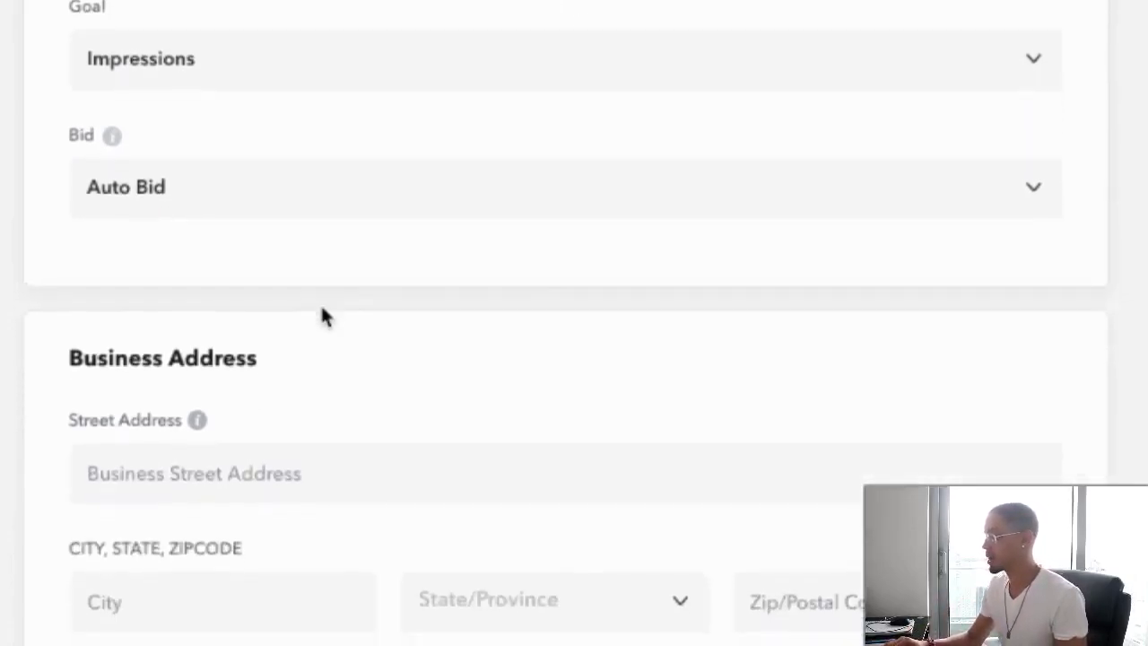
pyautogui.scroll(-4, 274, 361)
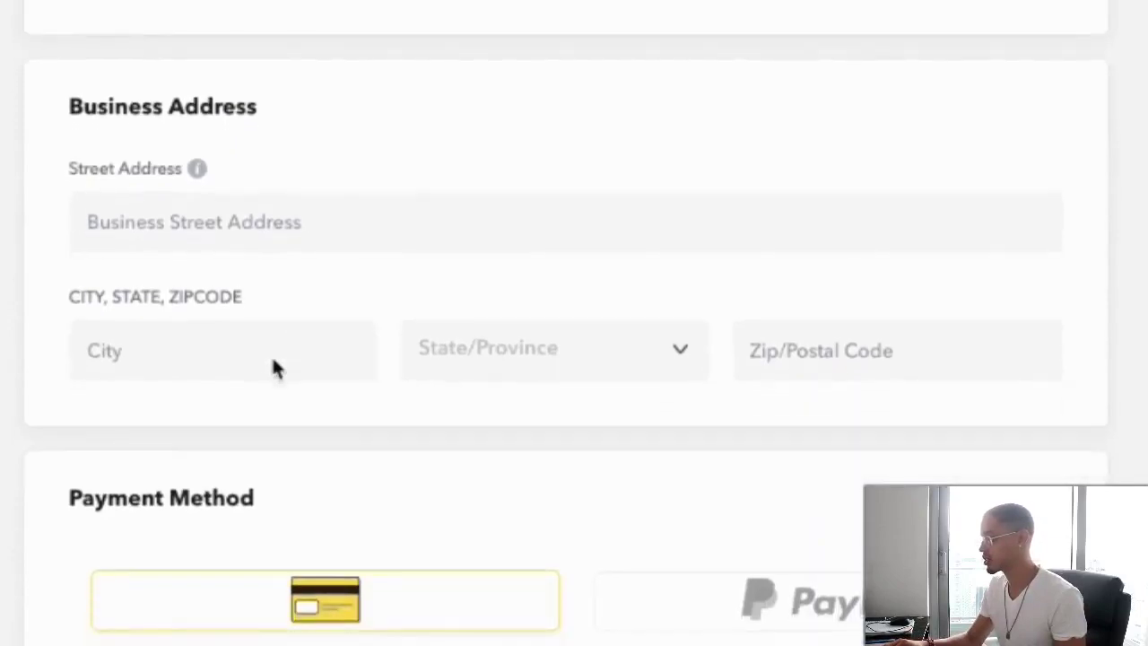
pyautogui.scroll(-3, 354, 413)
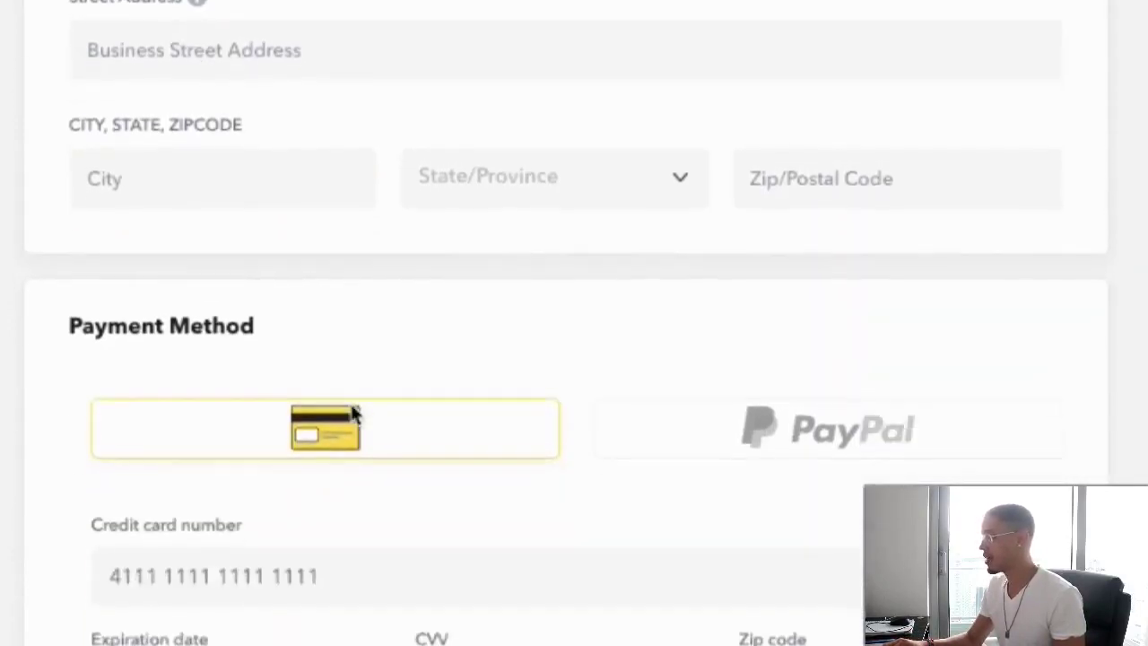
pyautogui.scroll(-3, 354, 431)
pyautogui.scroll(2, 355, 430)
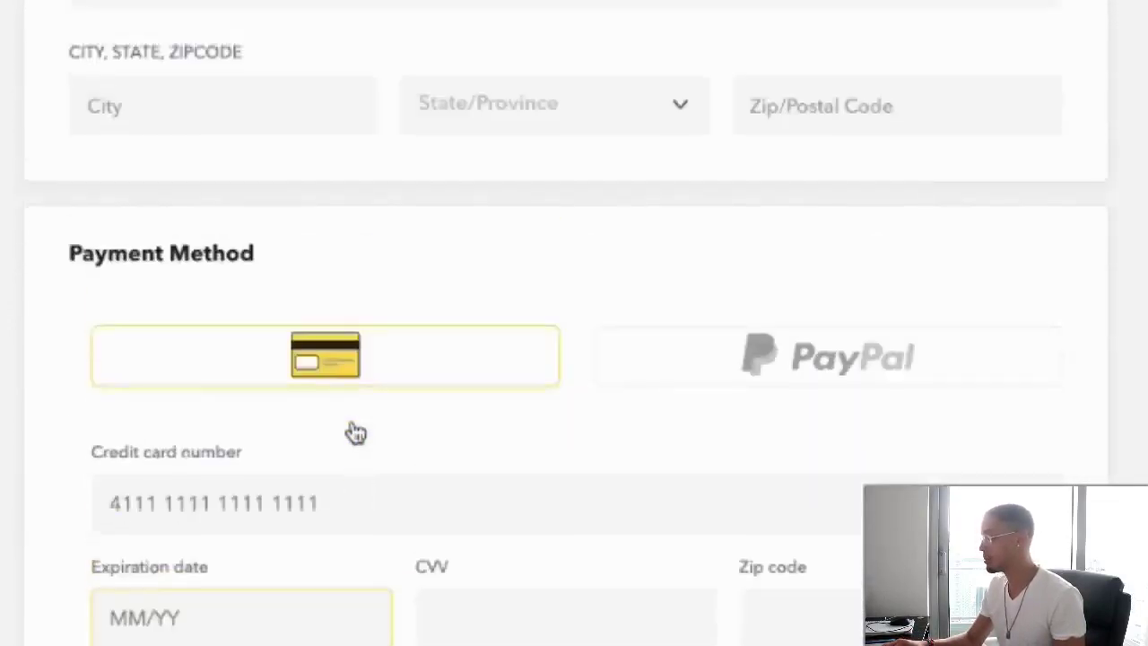
pyautogui.scroll(15, 355, 431)
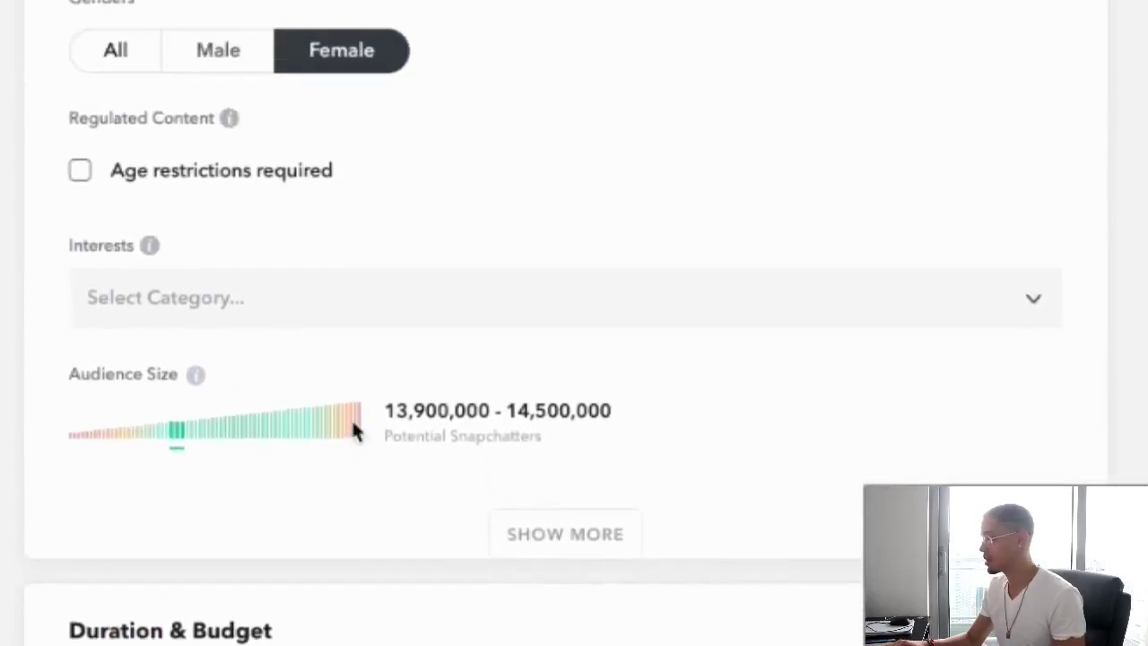
pyautogui.scroll(1, 359, 461)
pyautogui.scroll(-3, 363, 462)
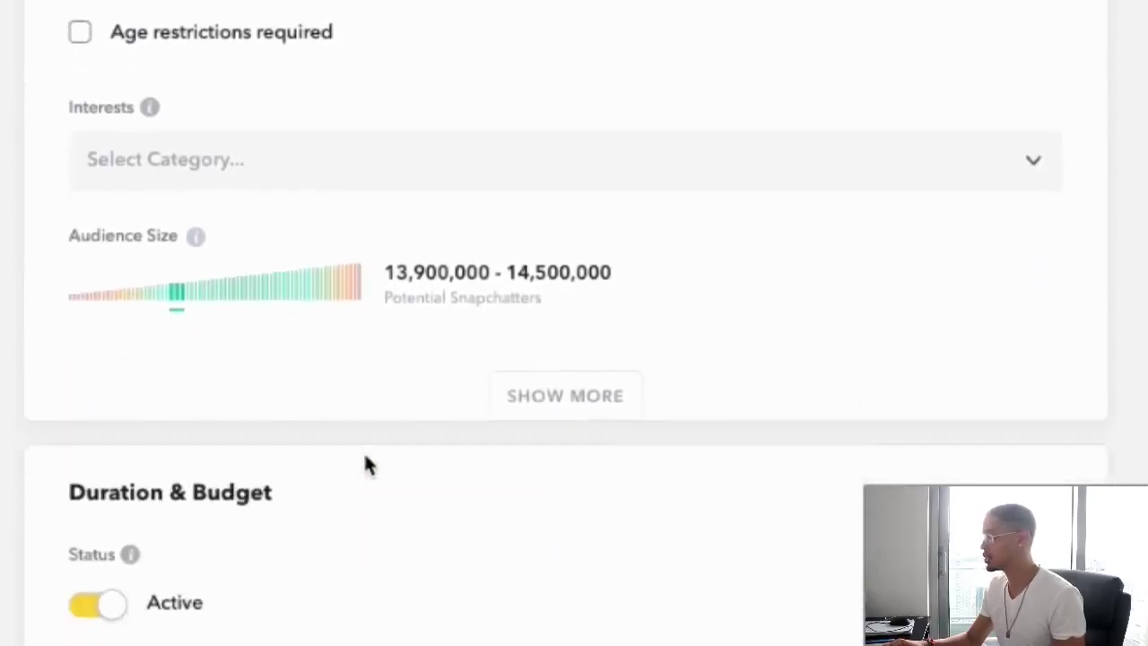
pyautogui.click(567, 402)
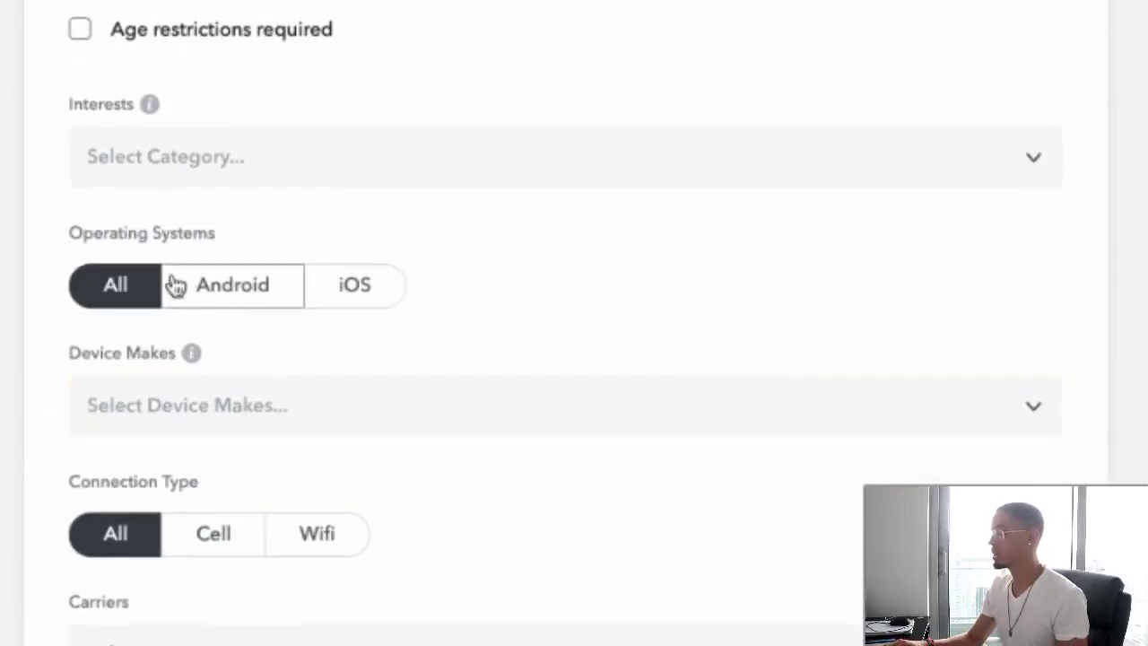
# - Leave Operating Systems on All and Device Makes unset after briefly trying iOS
pyautogui.scroll(-2, 174, 285)
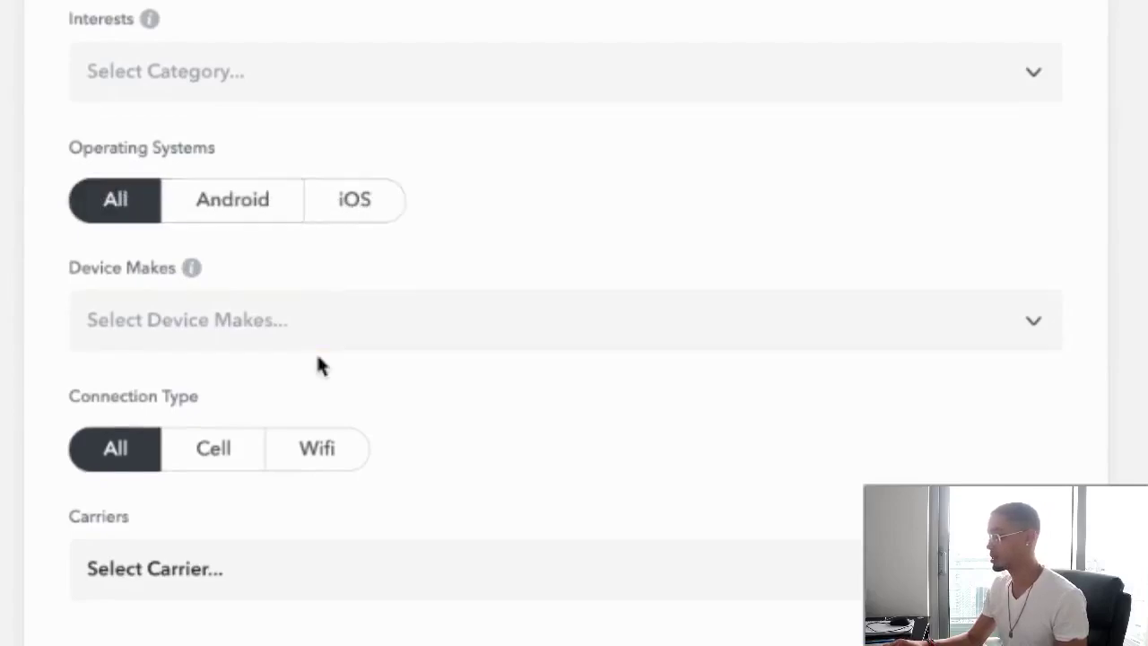
pyautogui.scroll(-2, 318, 363)
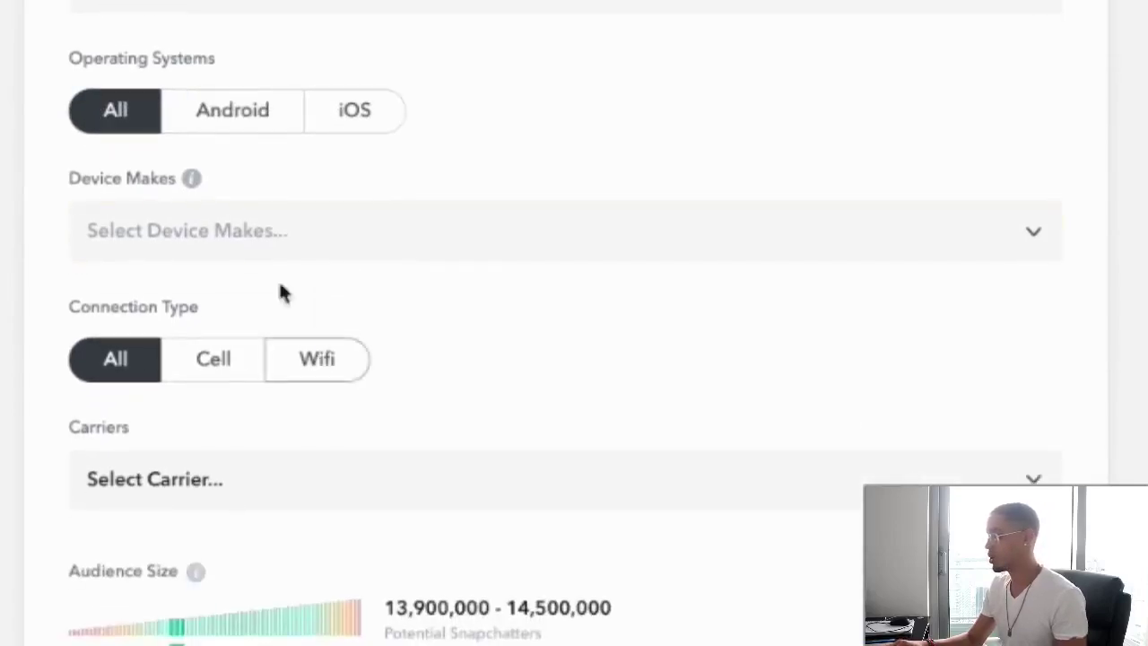
pyautogui.click(356, 108)
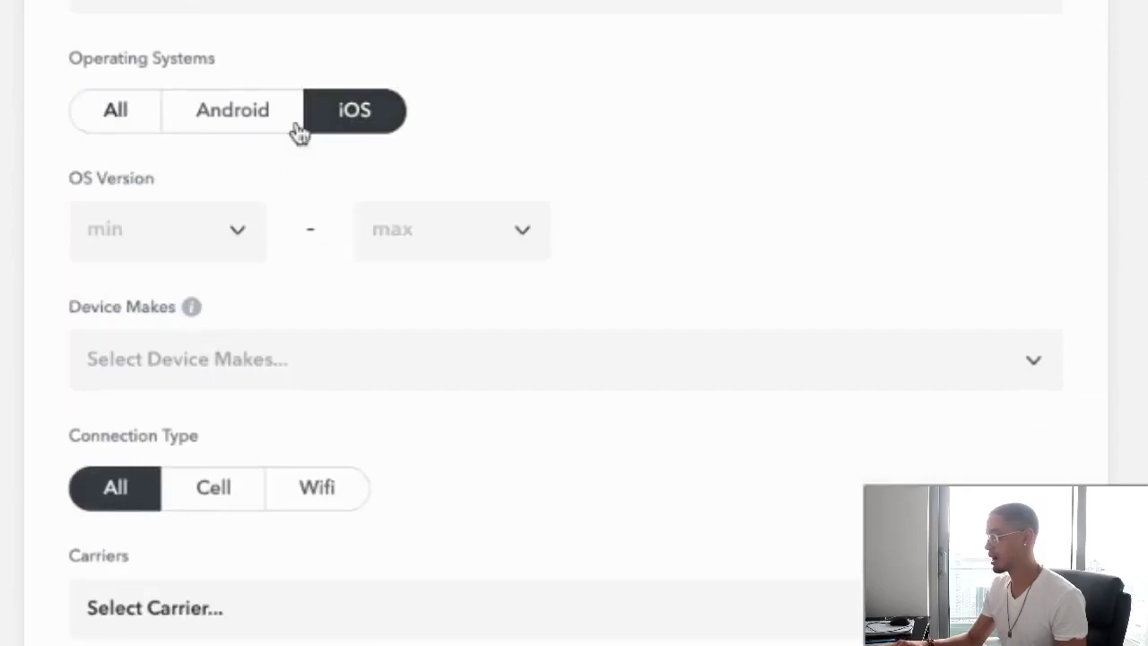
pyautogui.click(118, 110)
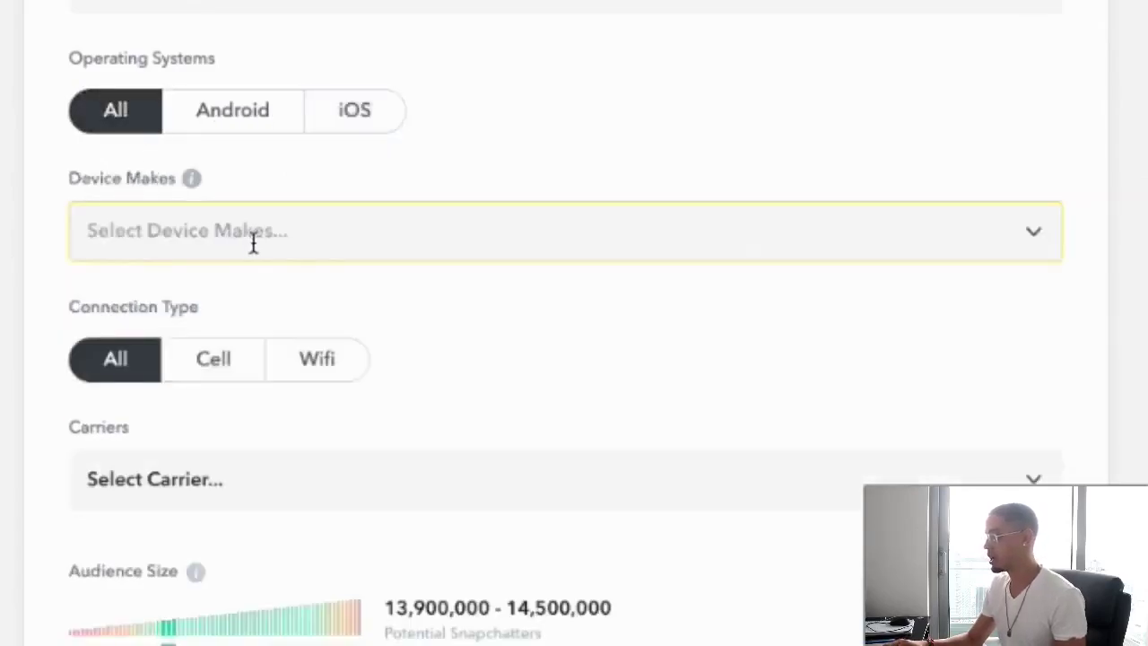
pyautogui.click(254, 235)
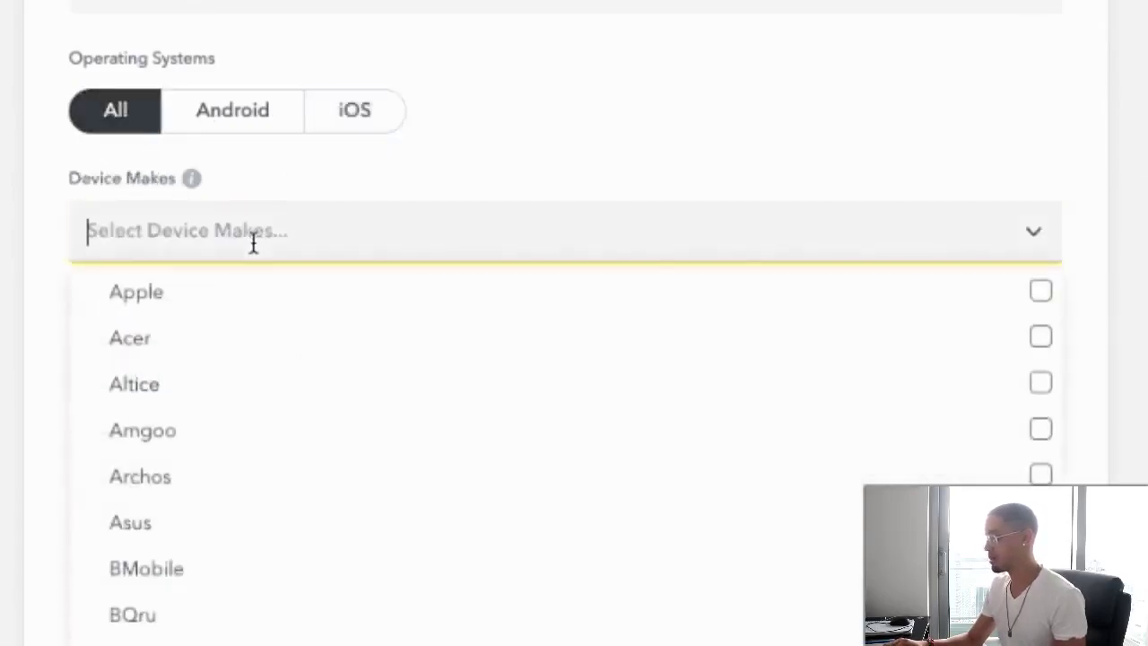
pyautogui.click(548, 161)
# - Limit Connection Type to Wifi, leaving Carriers unselected
pyautogui.scroll(-3, 454, 233)
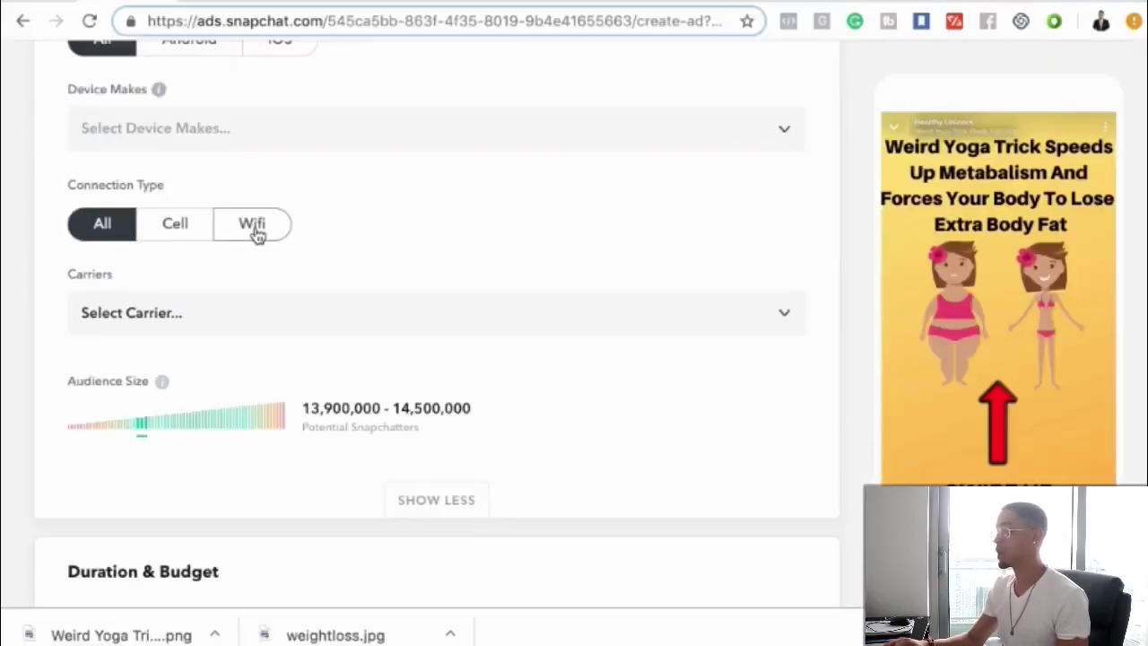
pyautogui.click(254, 228)
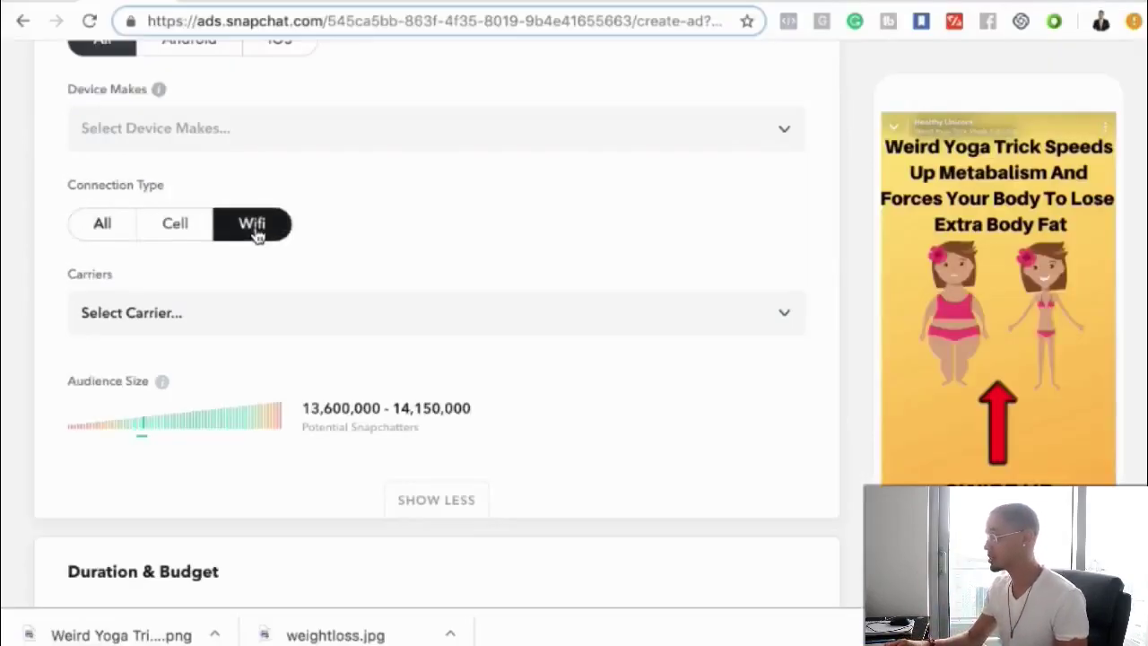
pyautogui.scroll(-1, 256, 233)
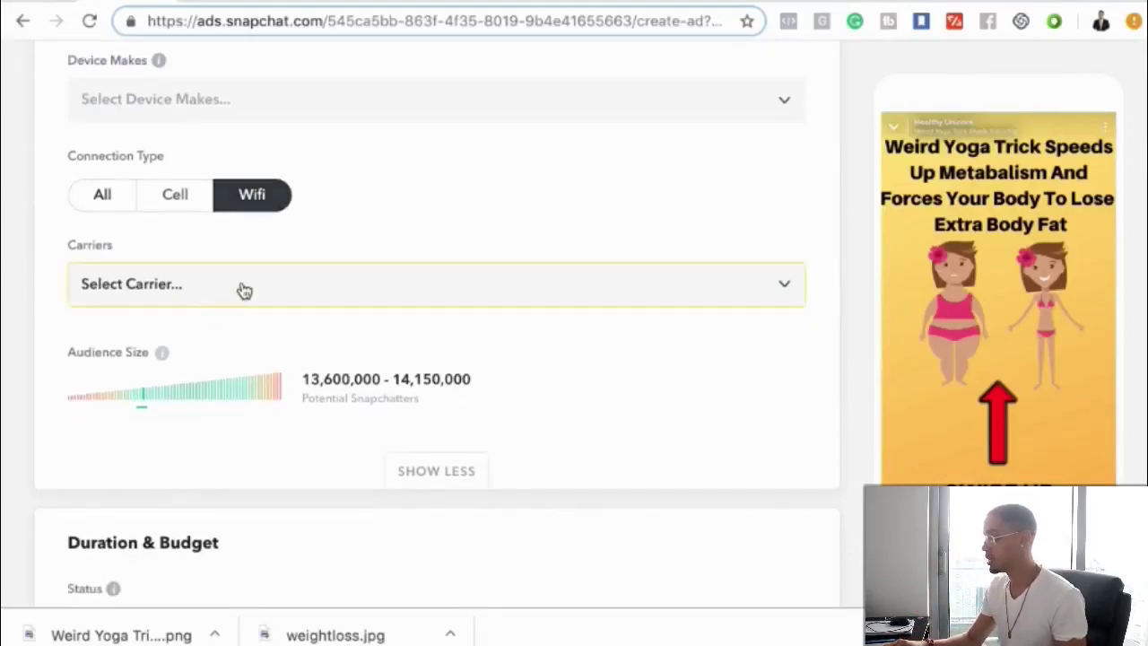
pyautogui.scroll(-3, 244, 290)
pyautogui.scroll(2, 243, 289)
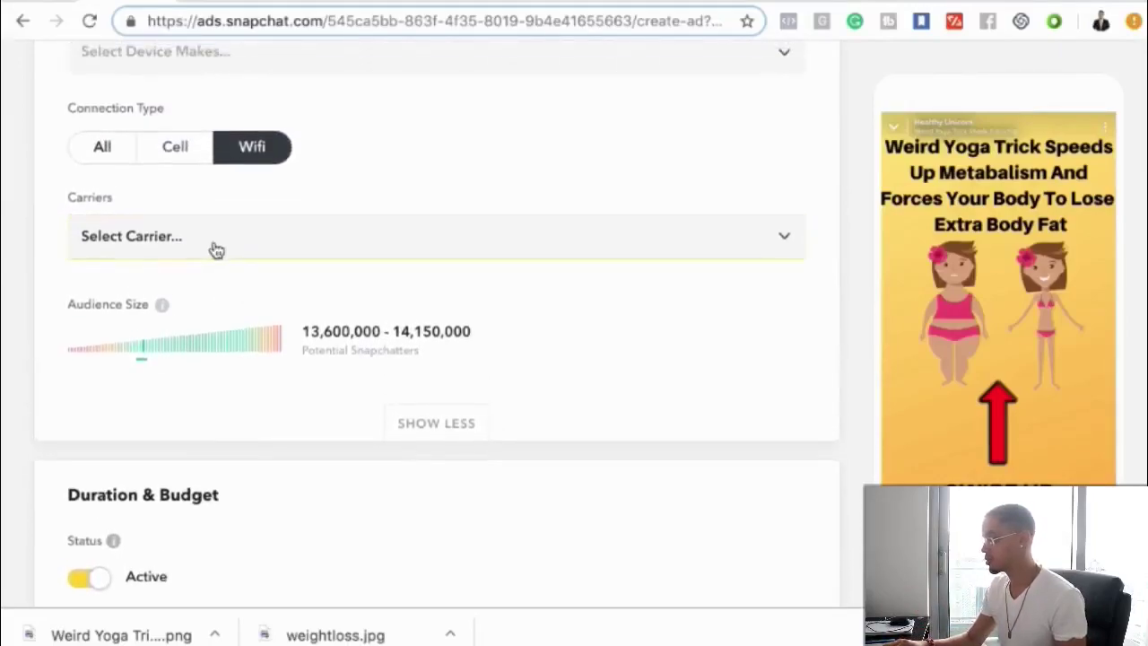
pyautogui.click(216, 244)
pyautogui.click(341, 170)
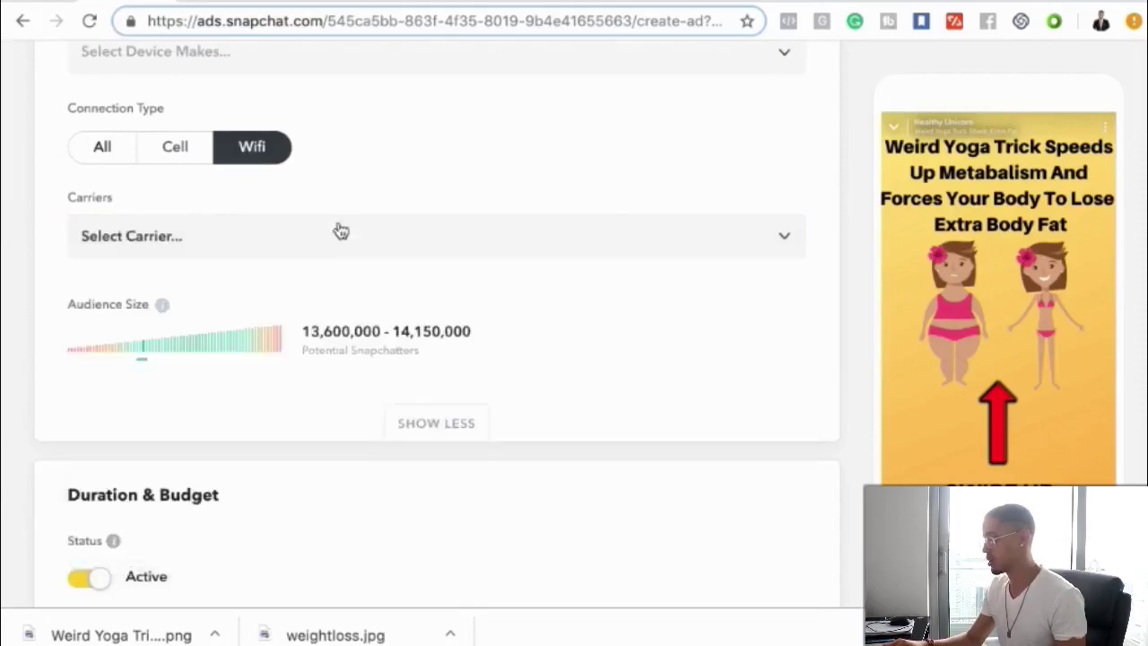
pyautogui.scroll(-5, 333, 239)
pyautogui.scroll(10, 336, 238)
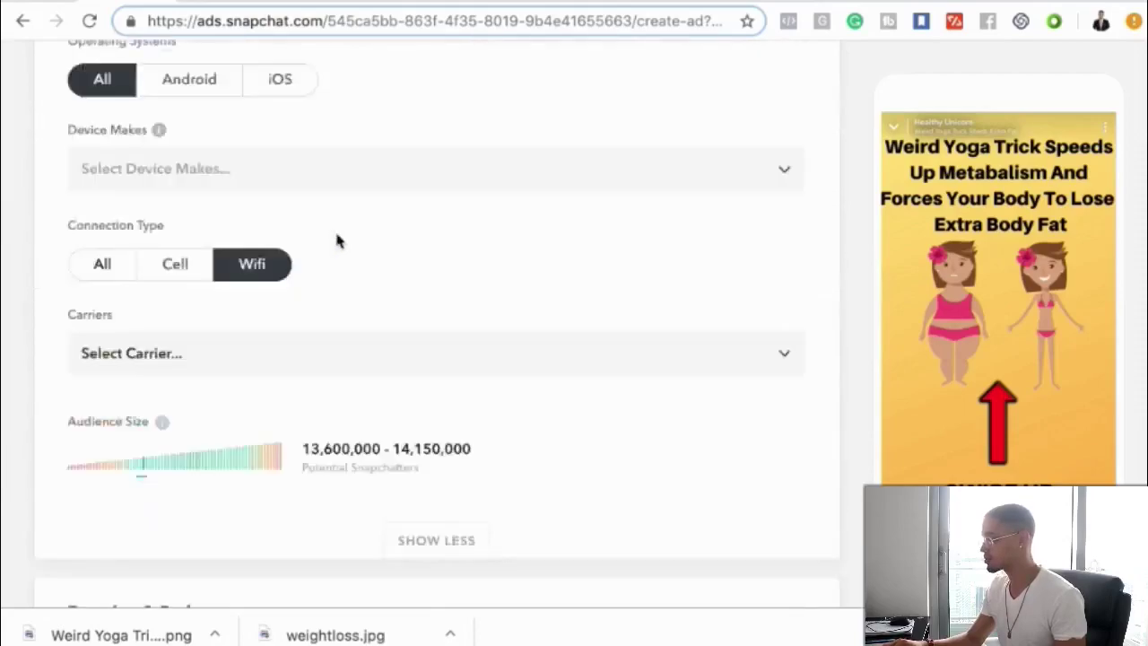
pyautogui.scroll(-1, 337, 234)
# - Add Lifestyles > Fitness Enthusiasts as an audience interest, narrowing reach to about 1,020,000–1,050,000
pyautogui.click(189, 313)
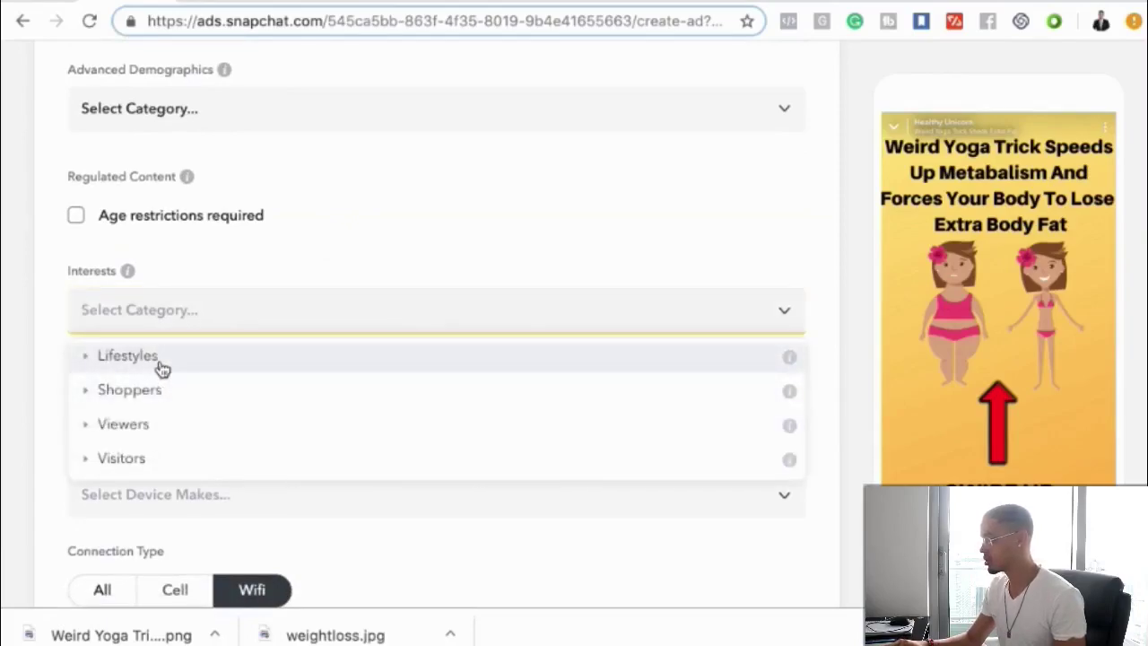
pyautogui.click(159, 365)
pyautogui.scroll(-3, 269, 415)
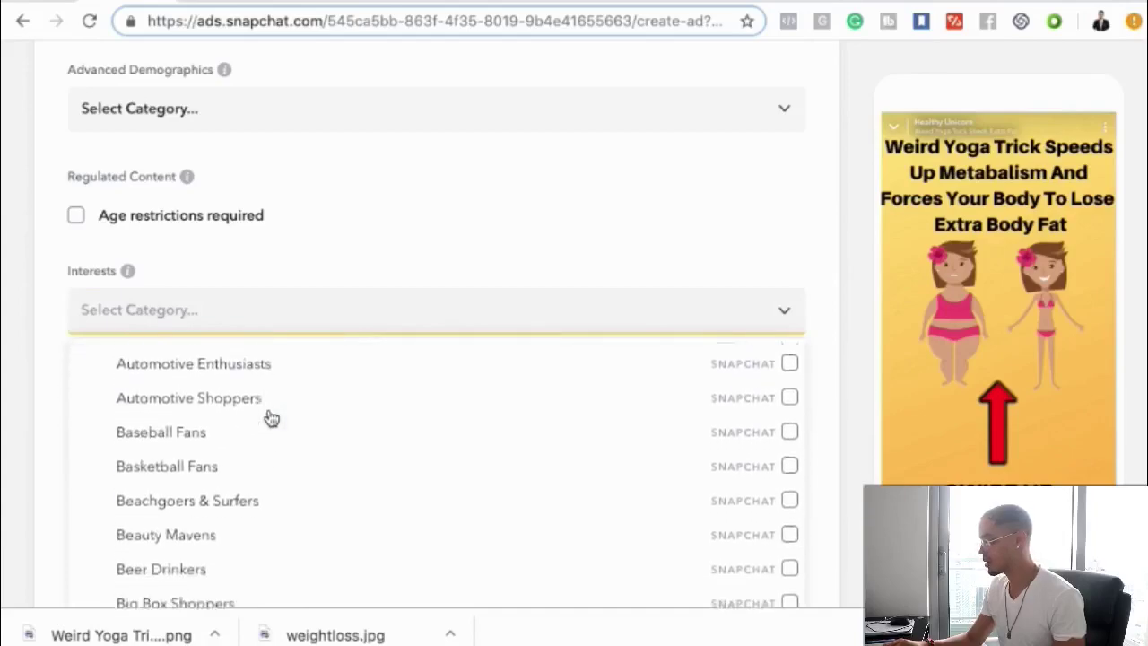
pyautogui.scroll(-3, 272, 419)
pyautogui.scroll(1, 272, 419)
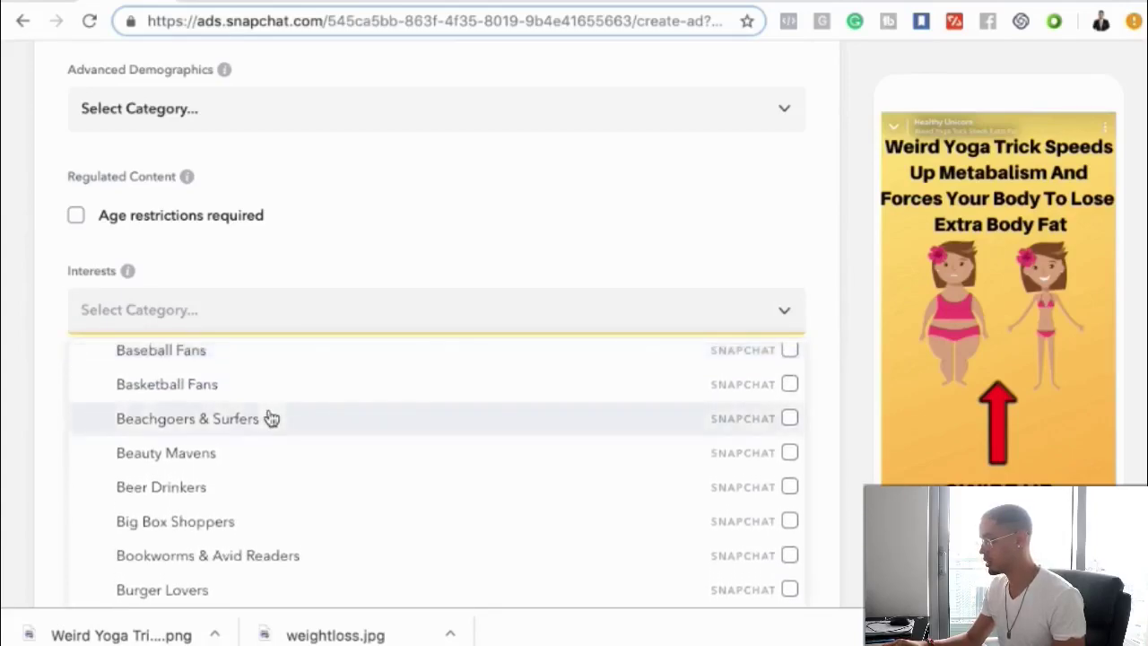
pyautogui.scroll(-5, 221, 465)
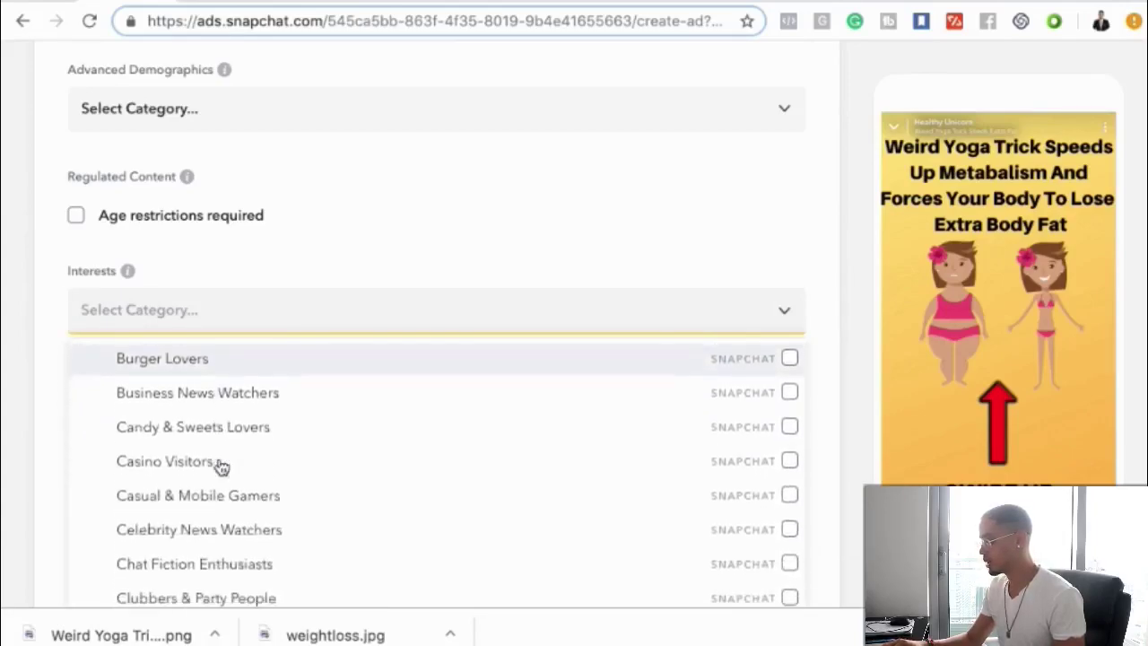
pyautogui.scroll(-12, 222, 465)
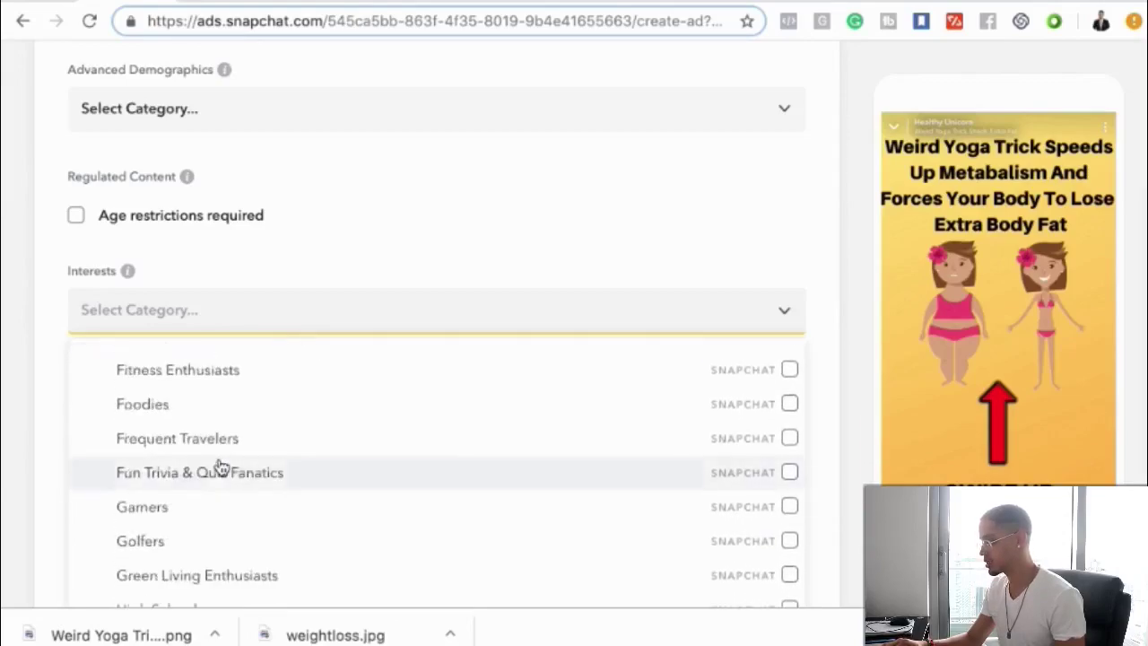
pyautogui.scroll(2, 219, 465)
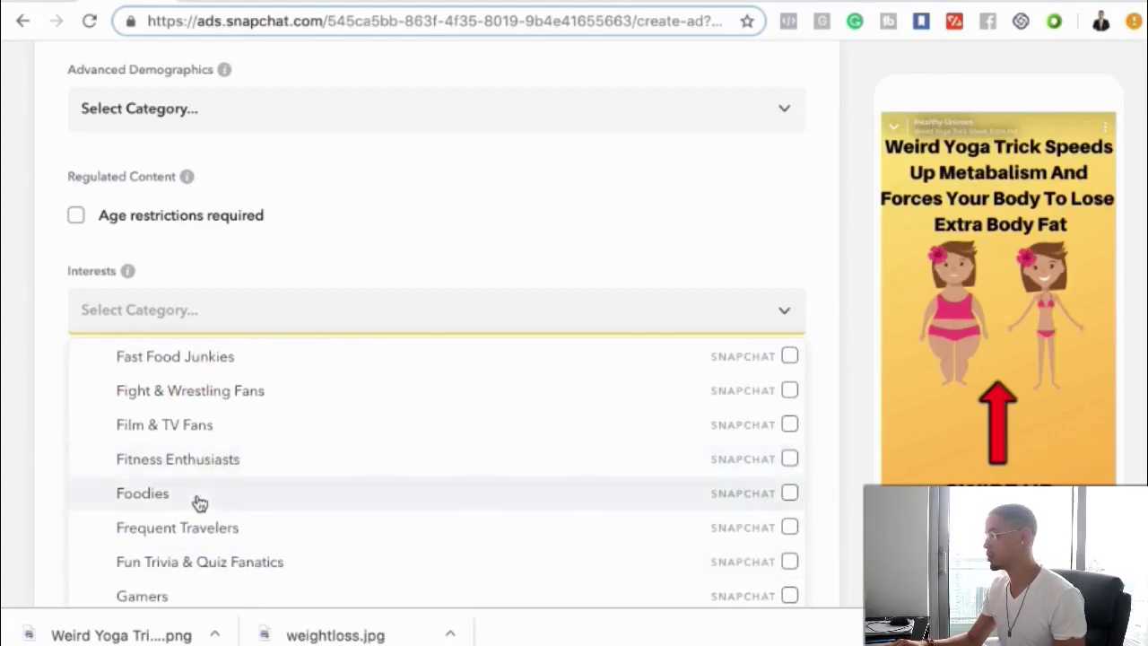
pyautogui.click(227, 471)
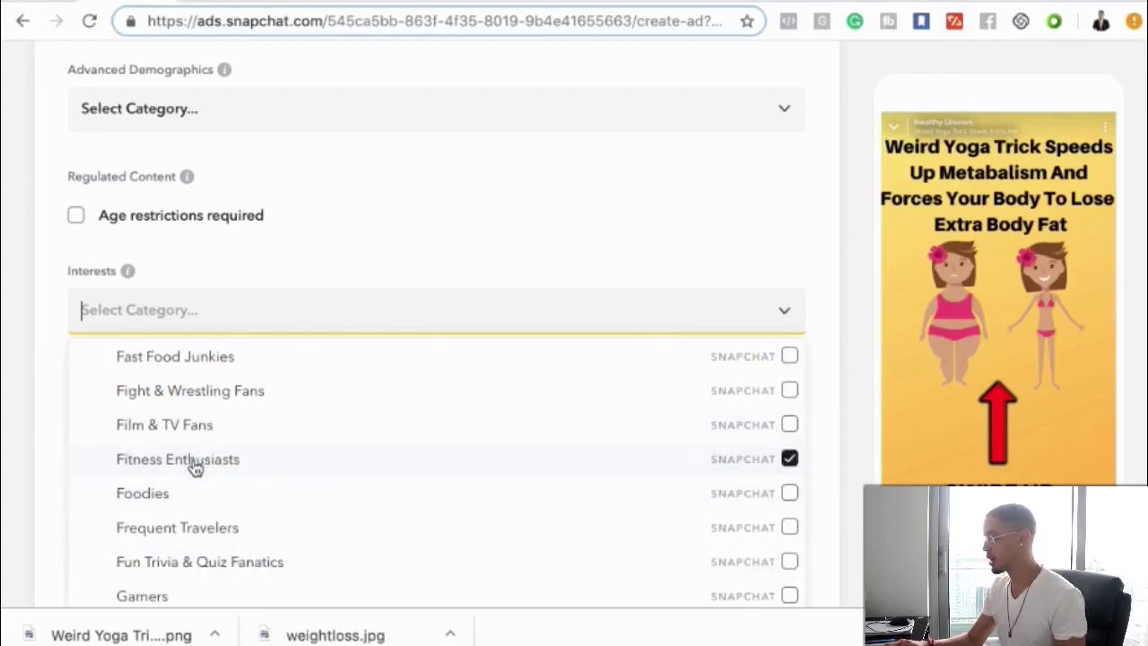
pyautogui.click(533, 226)
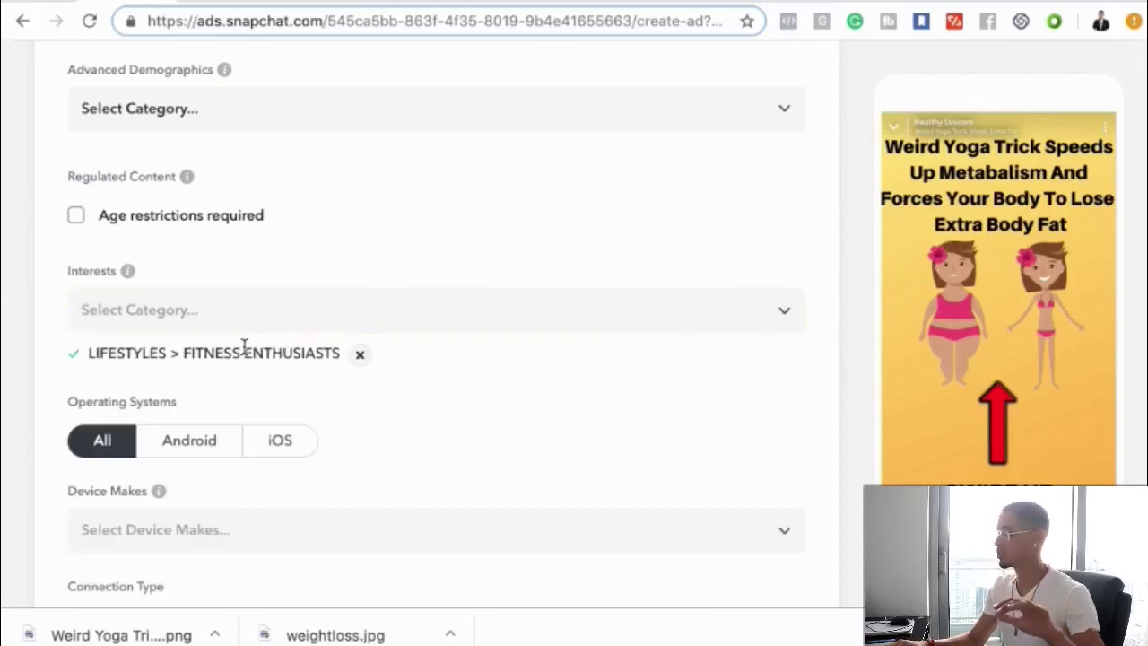
# - Reopen the interest categories and collapse the Lifestyles group
pyautogui.click(240, 318)
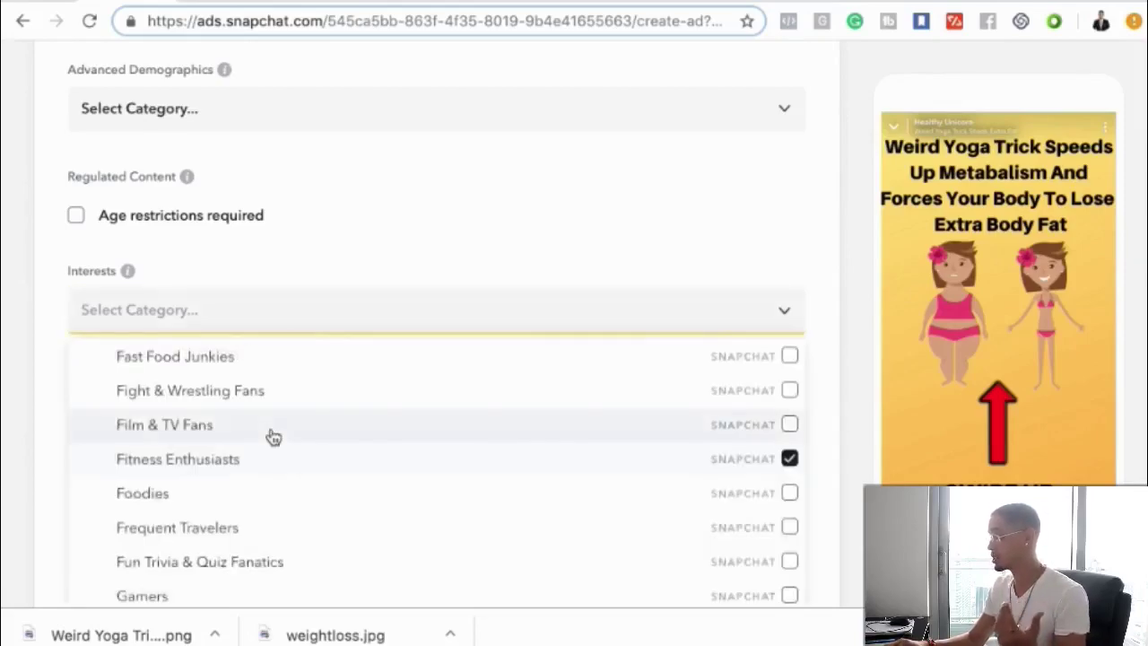
pyautogui.scroll(-20, 274, 437)
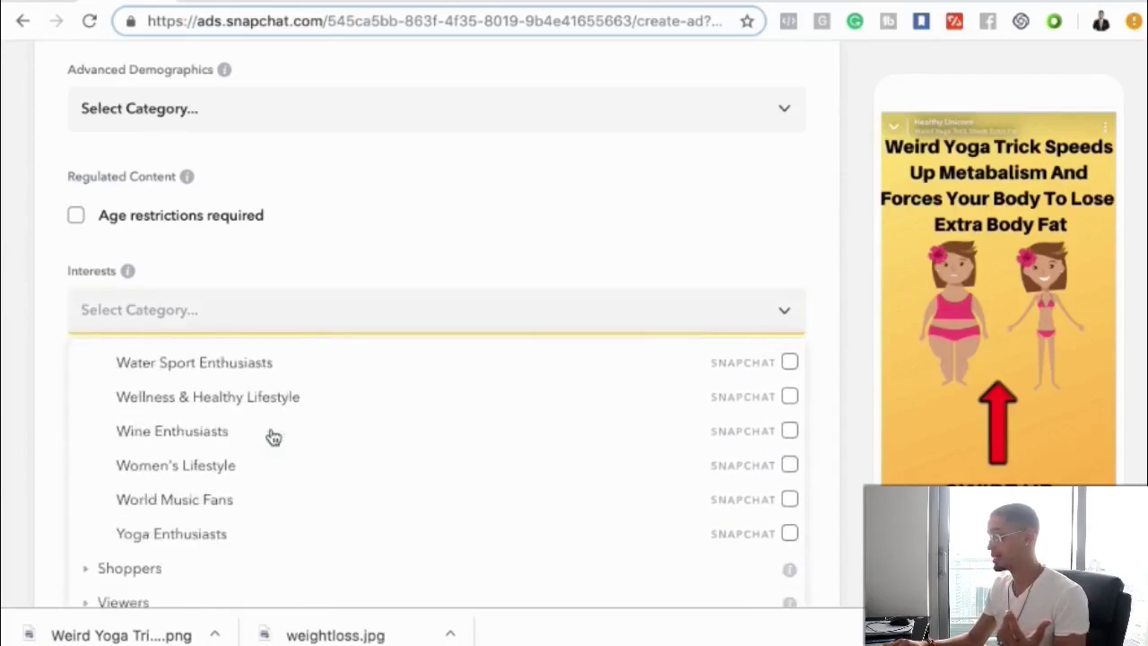
pyautogui.scroll(20, 274, 436)
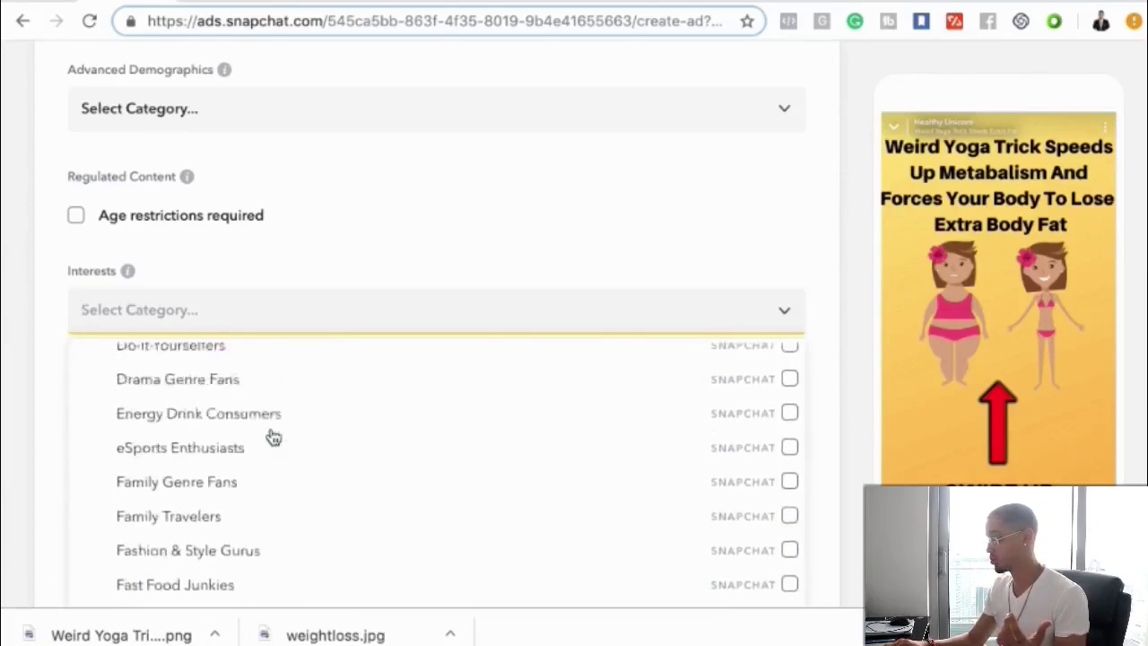
pyautogui.scroll(10, 271, 436)
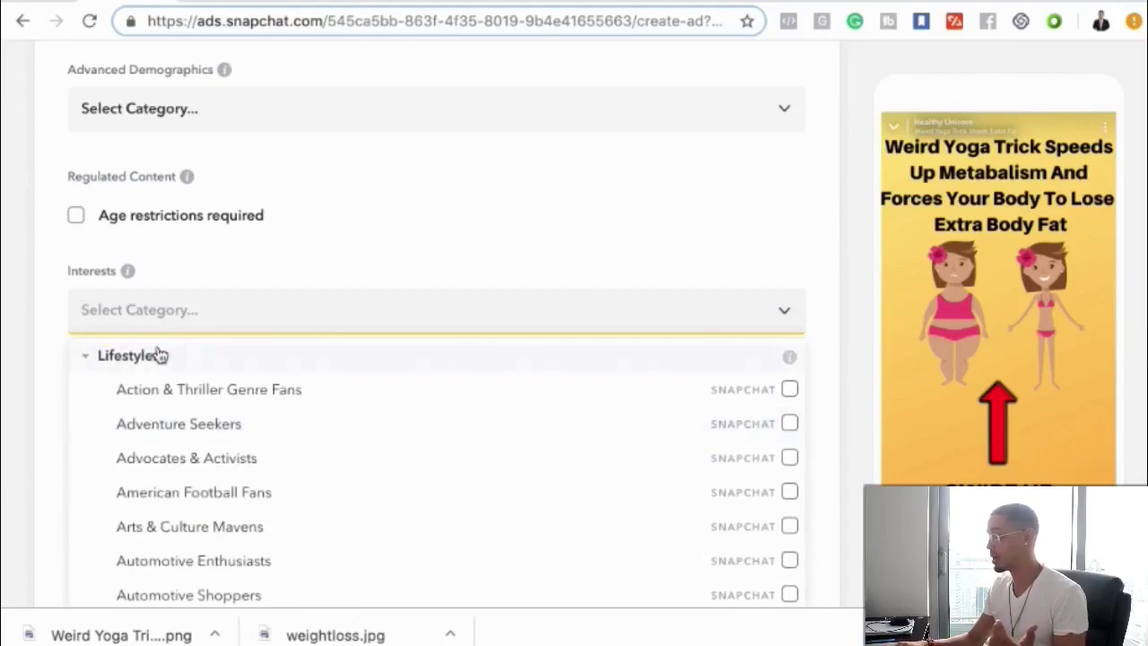
pyautogui.click(153, 356)
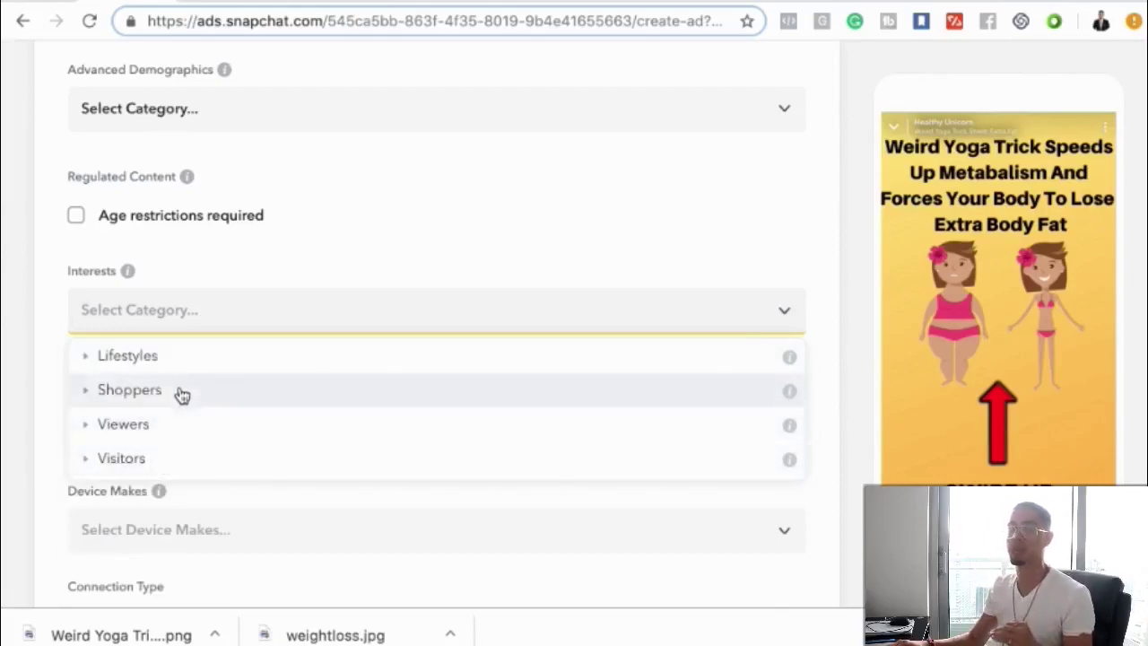
pyautogui.scroll(-5, 256, 341)
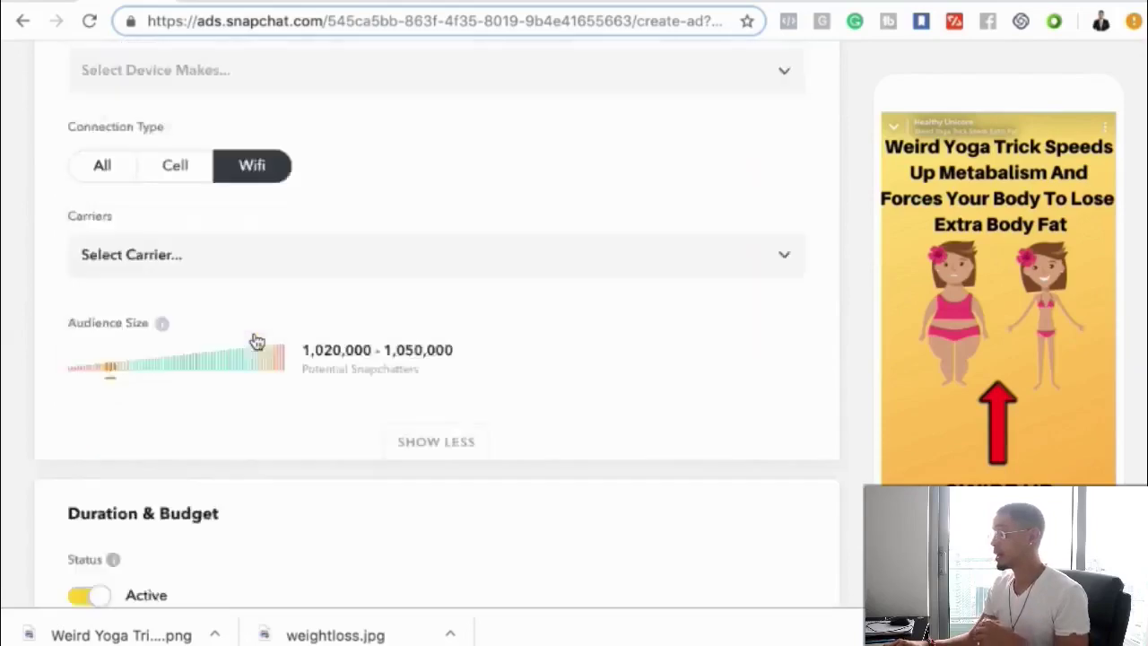
pyautogui.scroll(-8, 256, 341)
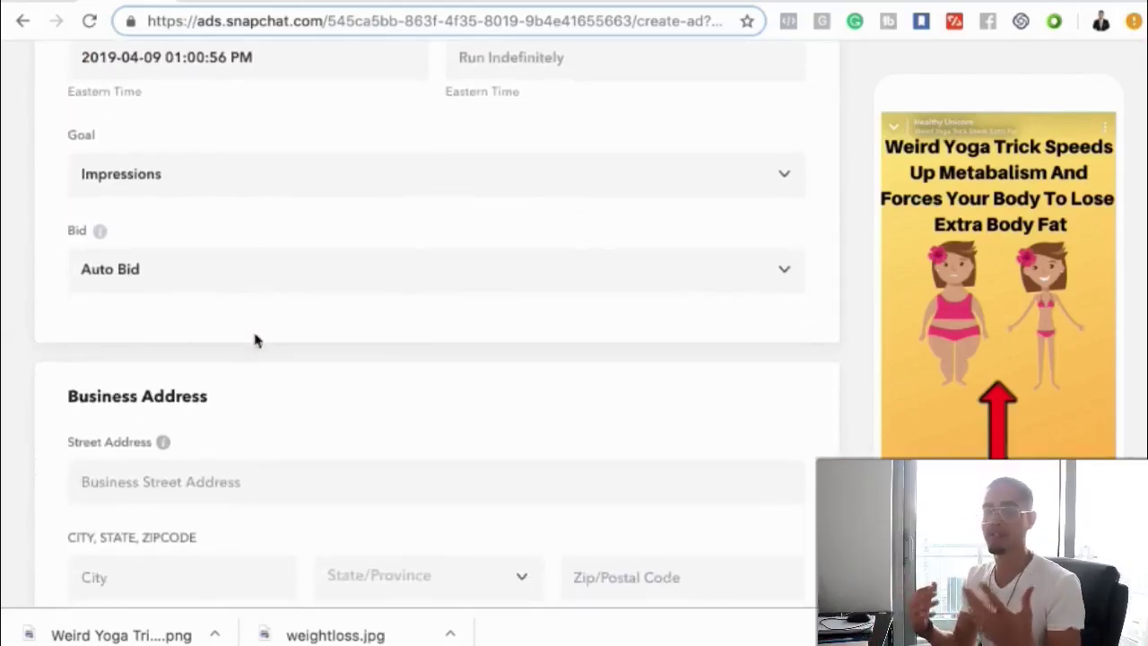
pyautogui.scroll(-1, 256, 341)
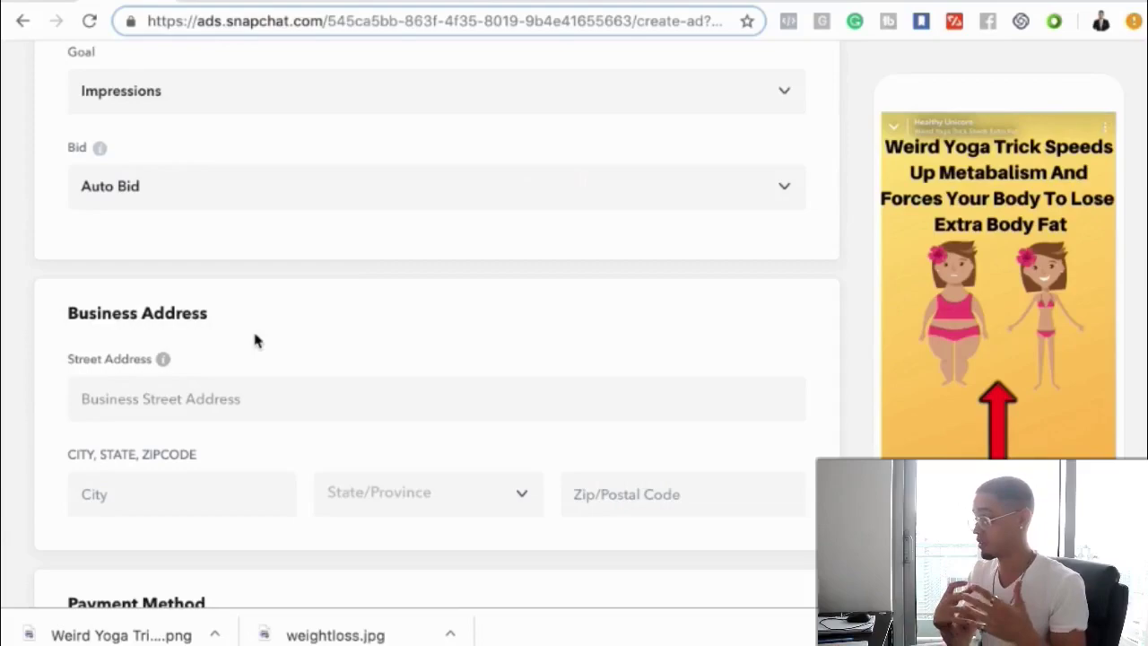
pyautogui.scroll(-1, 255, 339)
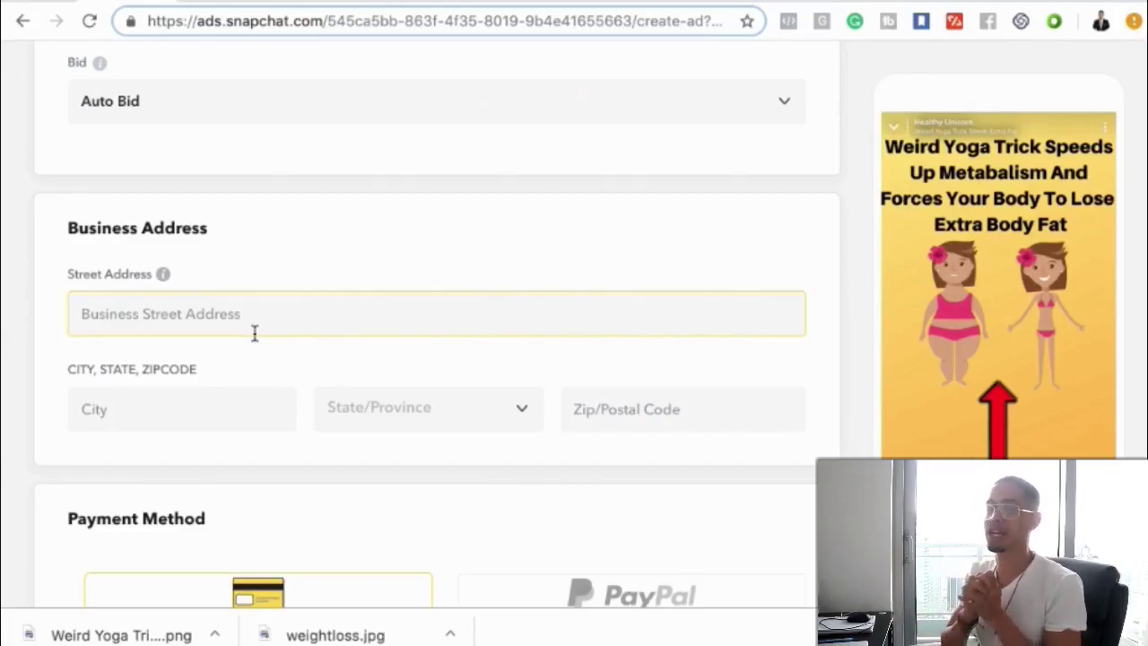
pyautogui.scroll(-2, 255, 332)
pyautogui.click(254, 333)
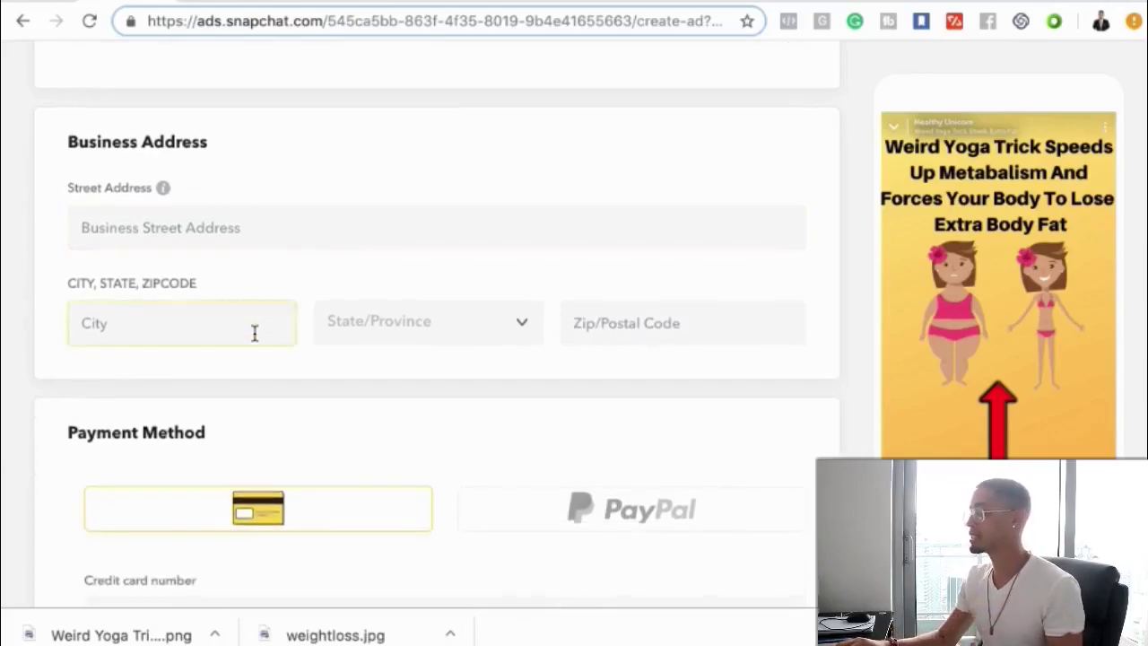
pyautogui.scroll(-1, 255, 333)
pyautogui.click(255, 340)
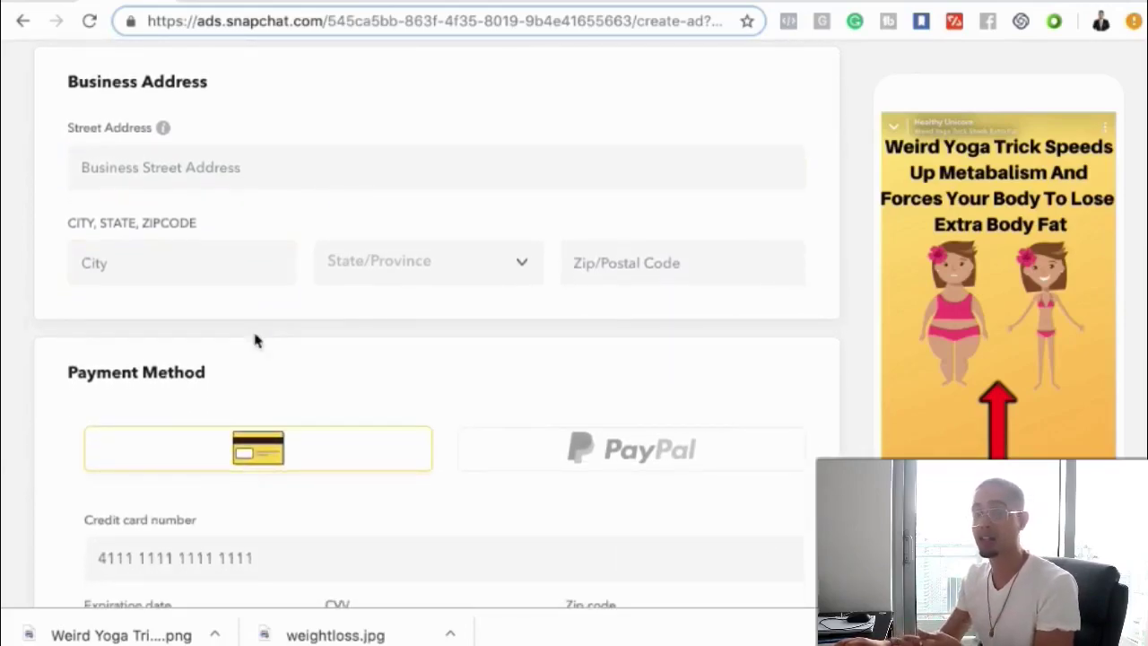
pyautogui.scroll(-2, 255, 340)
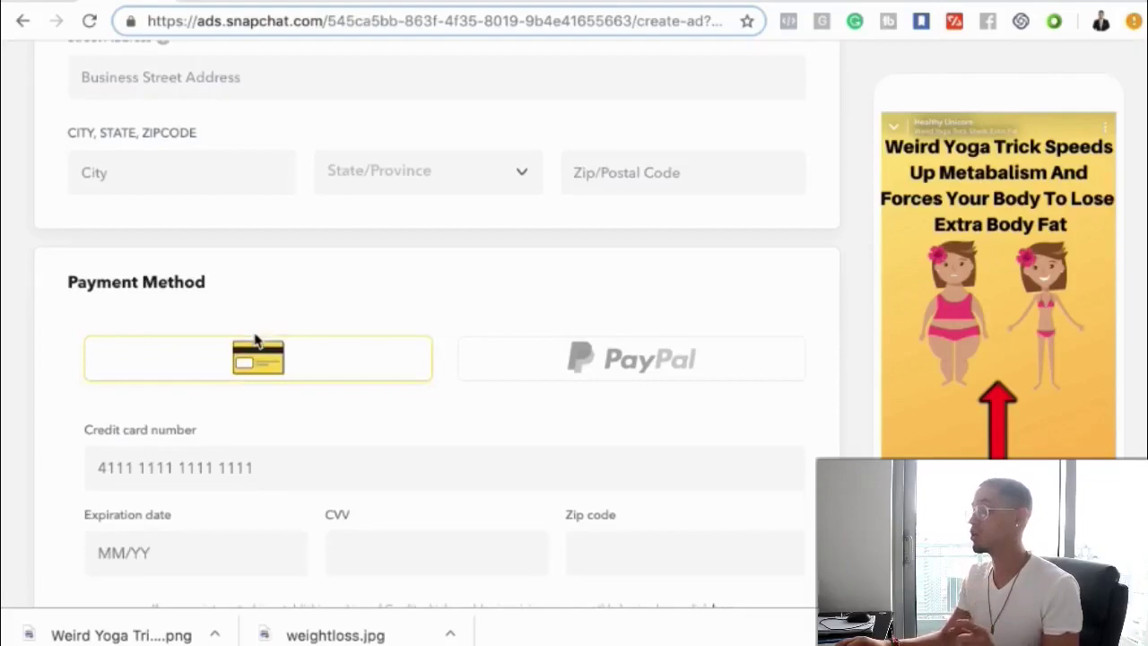
pyautogui.scroll(-3, 255, 340)
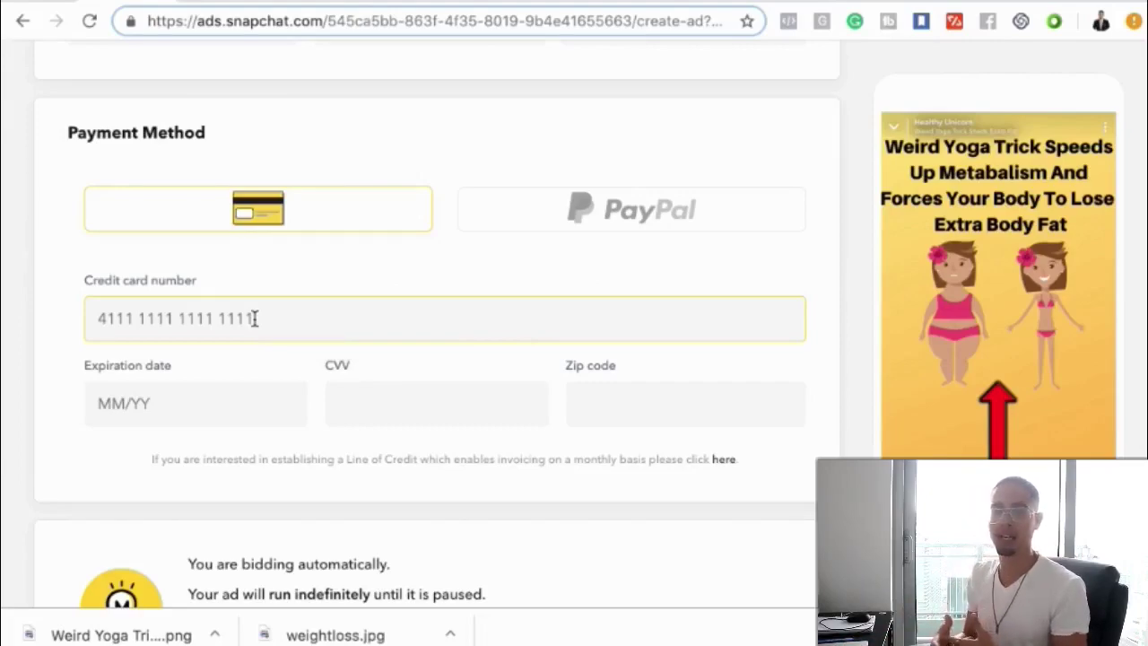
pyautogui.scroll(-1, 255, 319)
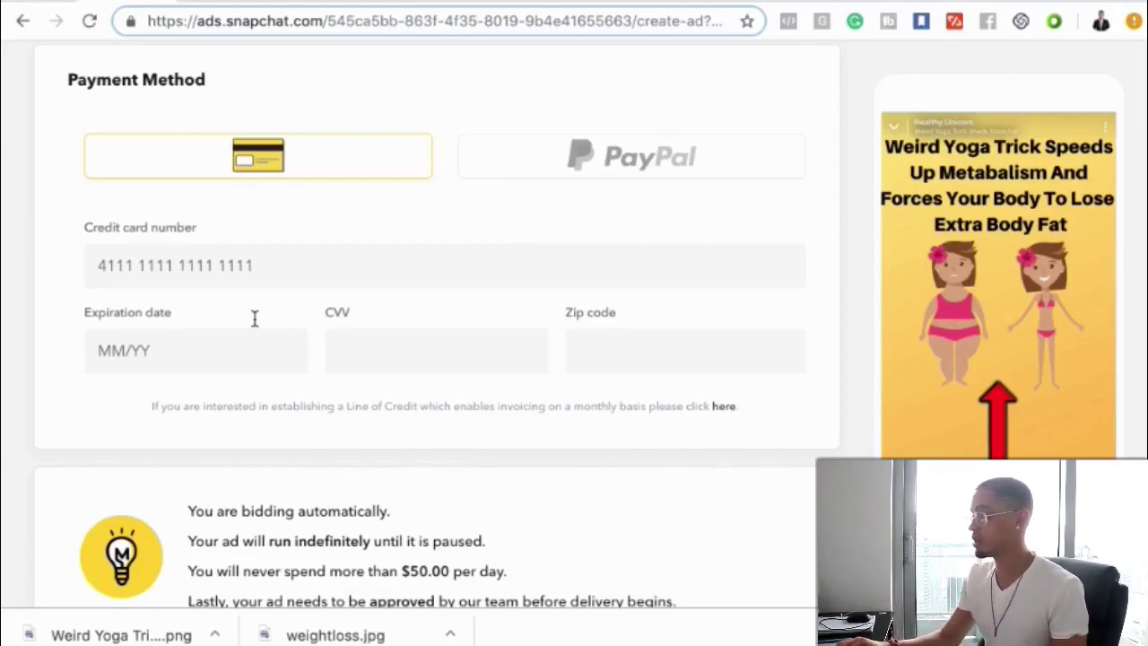
pyautogui.scroll(-3, 255, 318)
pyautogui.scroll(12, 254, 320)
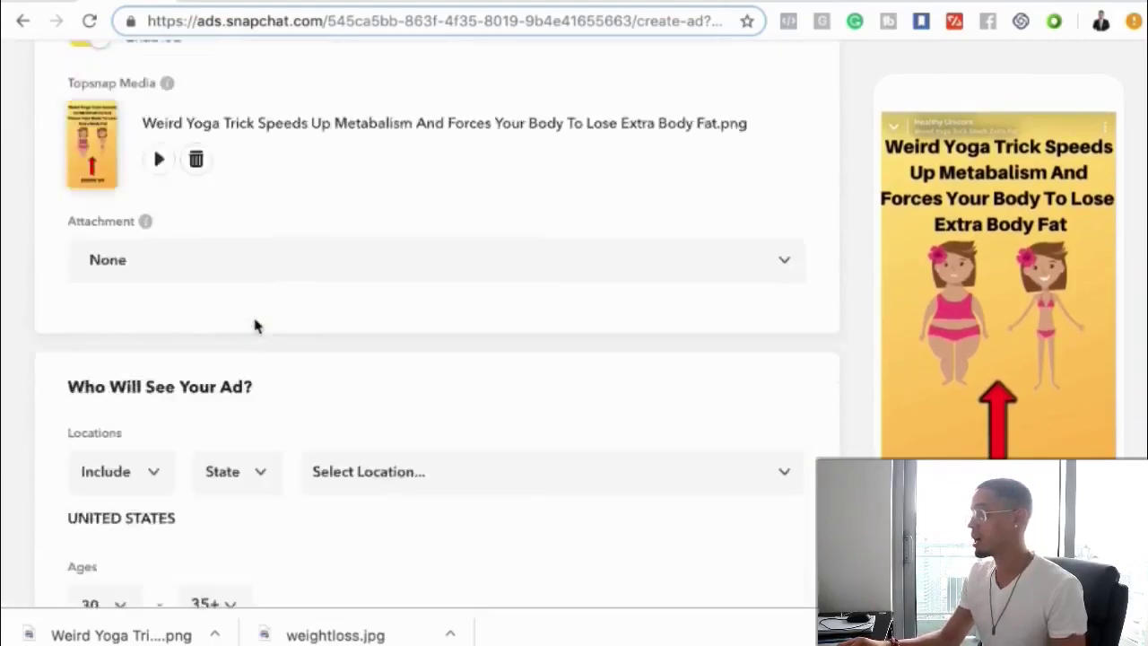
pyautogui.scroll(1, 255, 326)
pyautogui.scroll(-10, 254, 325)
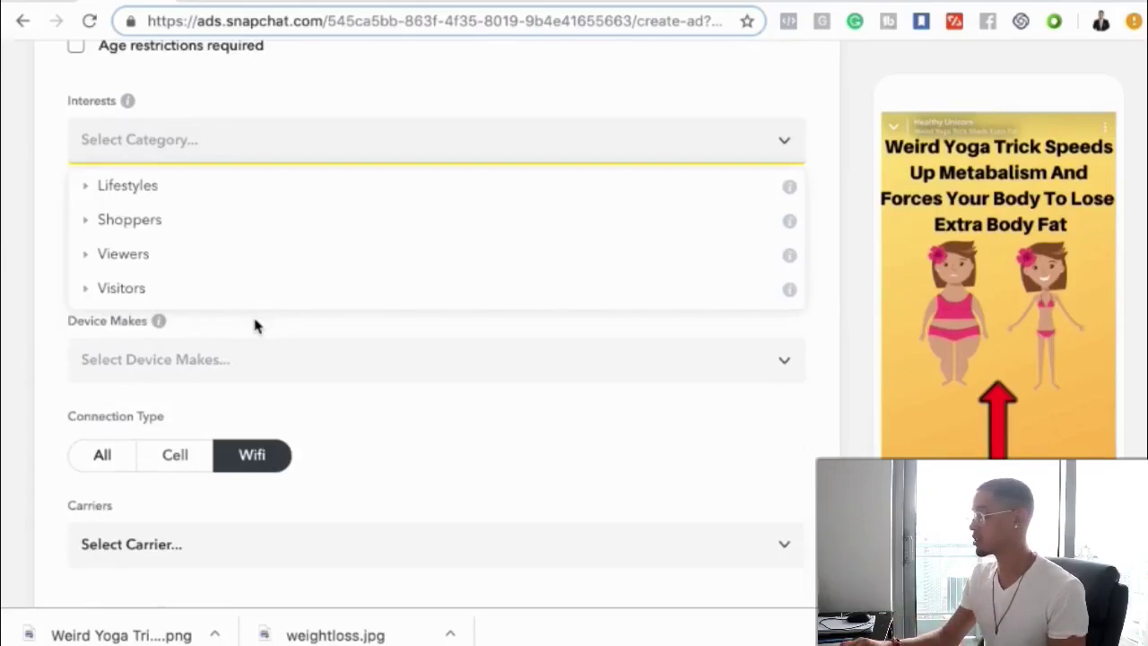
pyautogui.scroll(-8, 254, 325)
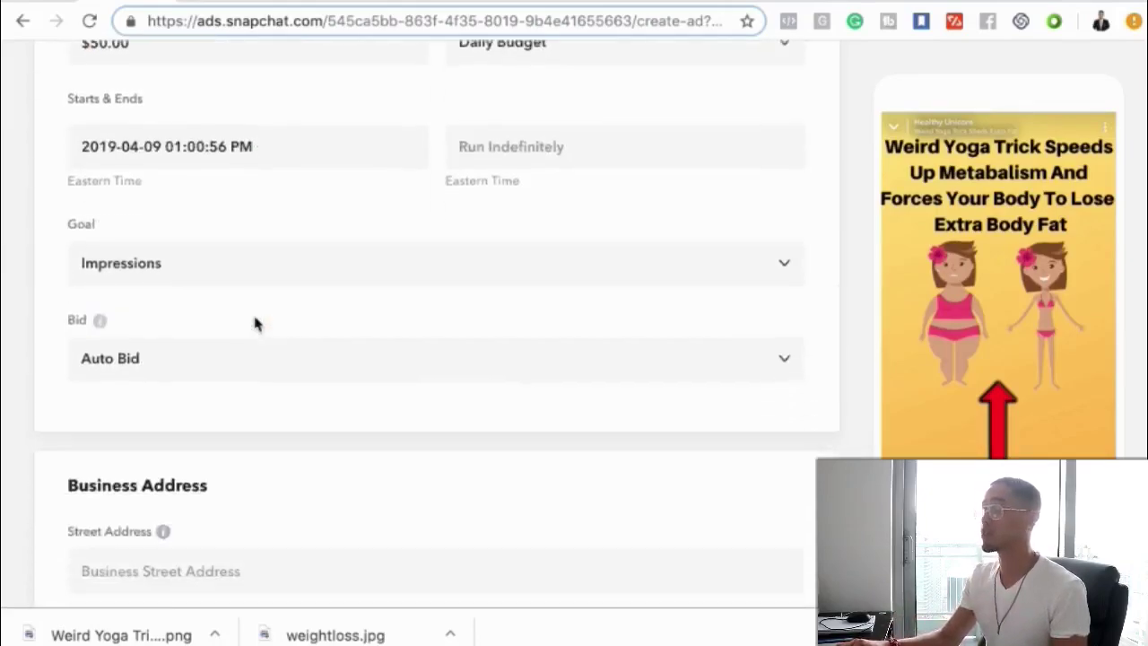
pyautogui.scroll(15, 255, 325)
pyautogui.scroll(-10, 255, 325)
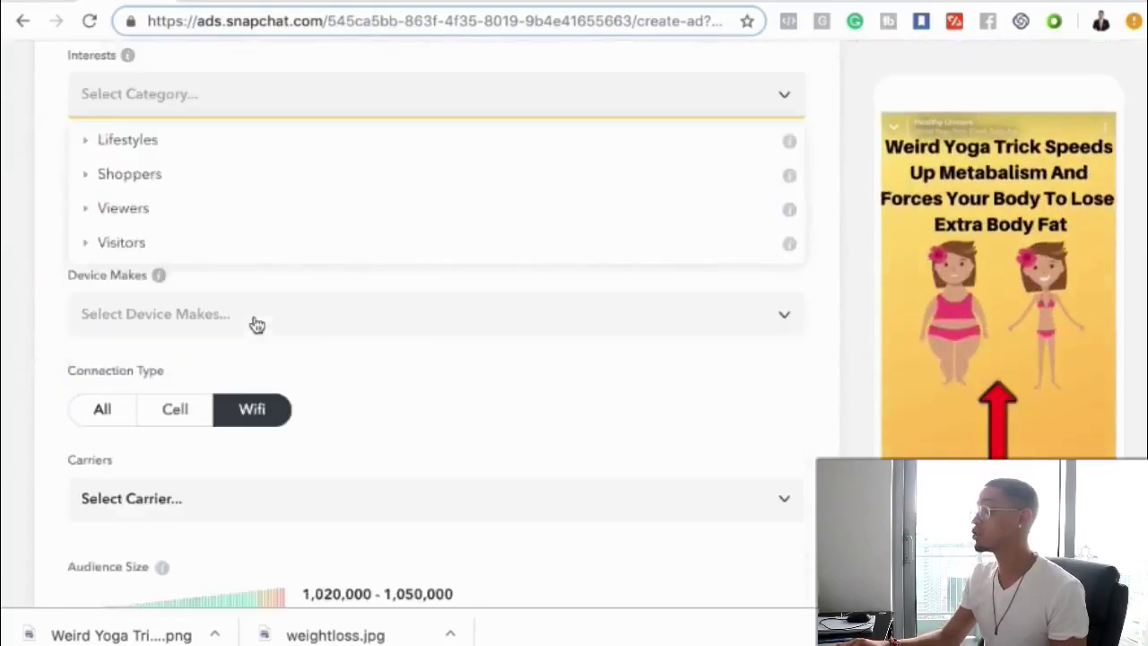
pyautogui.scroll(-15, 257, 325)
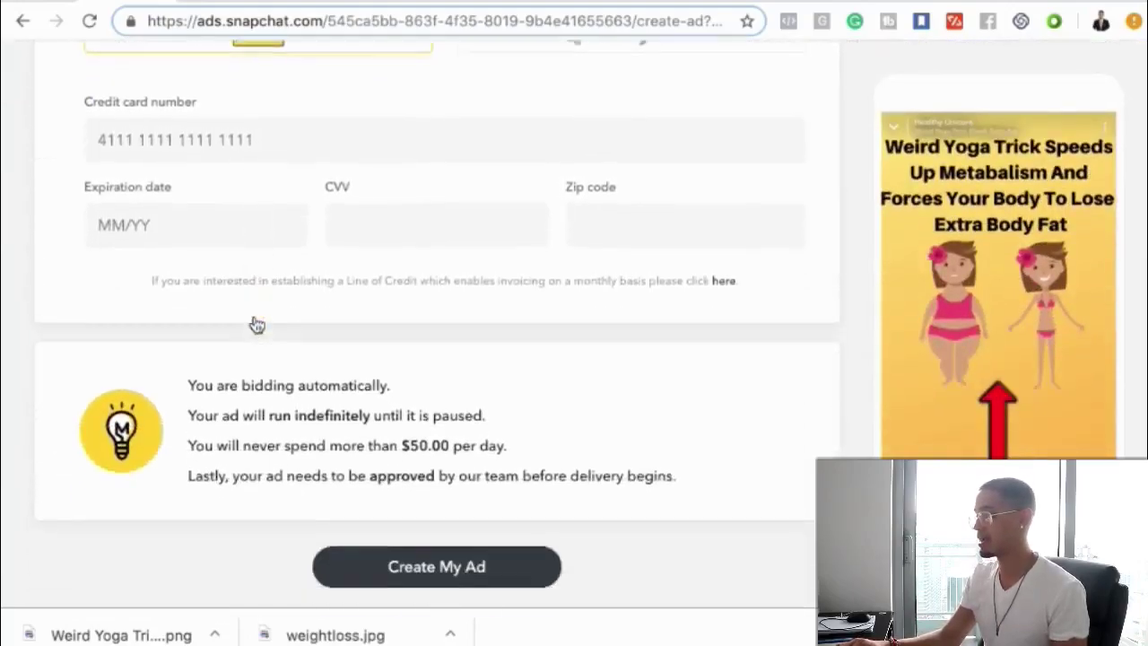
pyautogui.scroll(-3, 257, 325)
pyautogui.scroll(20, 258, 325)
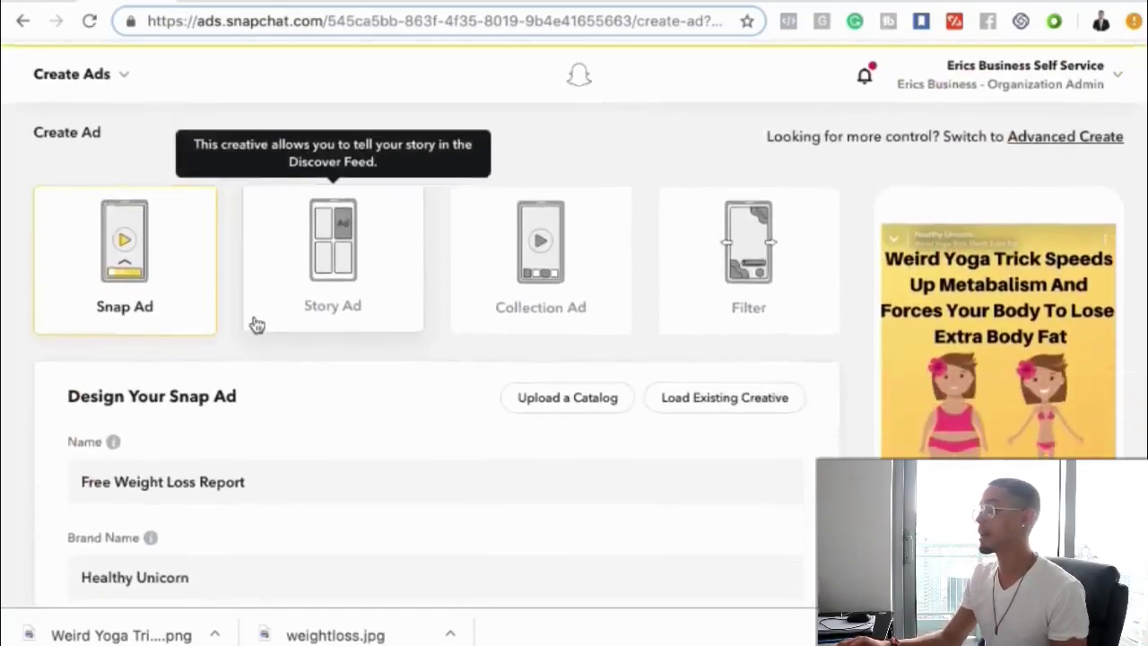